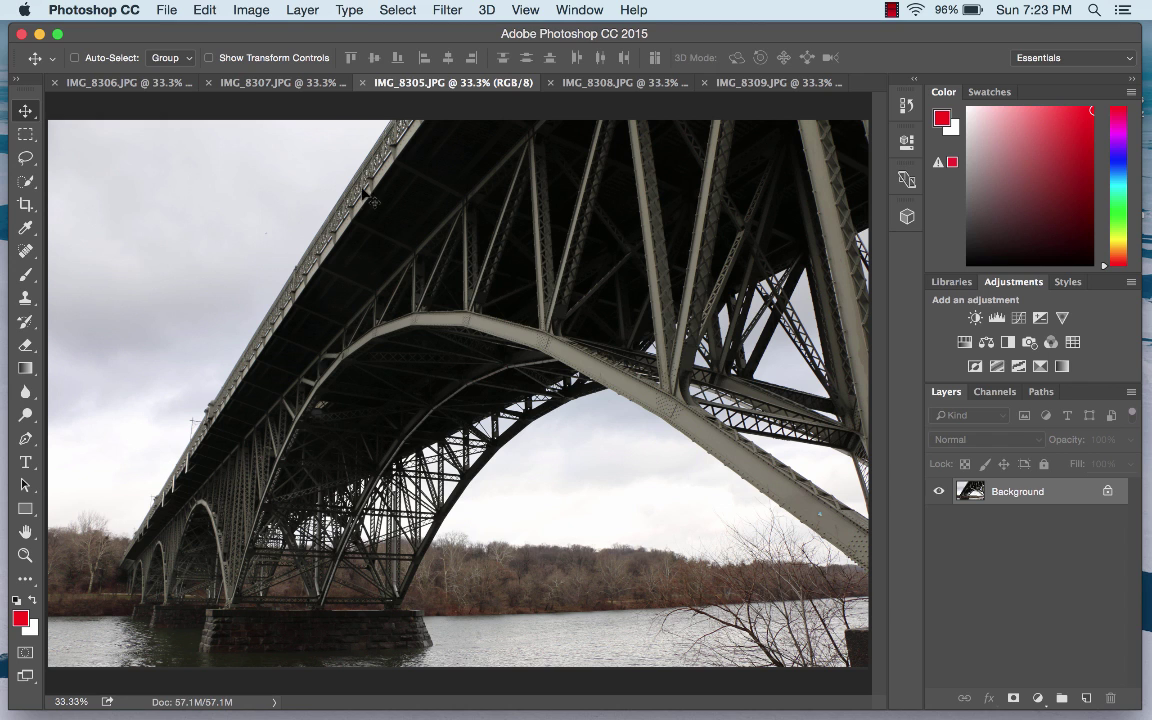
Compare the open bridge photos IMG_8305 to IMG_8309, examining sky and ironwork detail in the dark, middle and bright exposures
{"action": "left_click", "coordinate": [303, 86]}
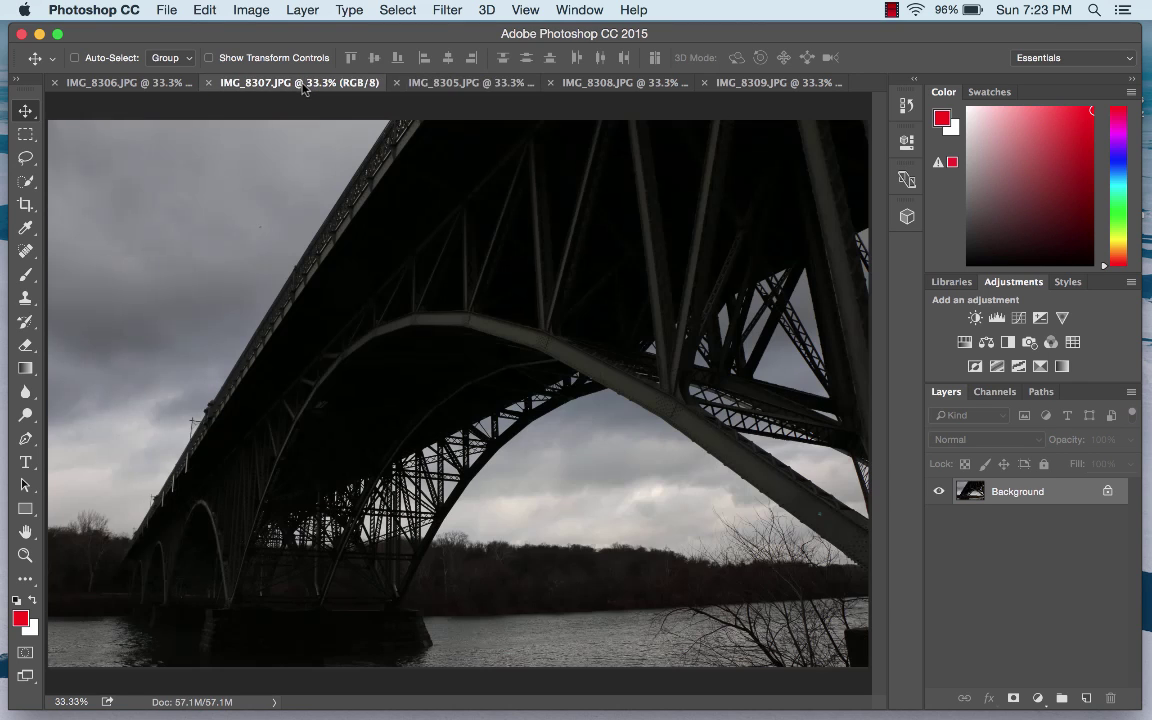
{"action": "left_click", "coordinate": [125, 88]}
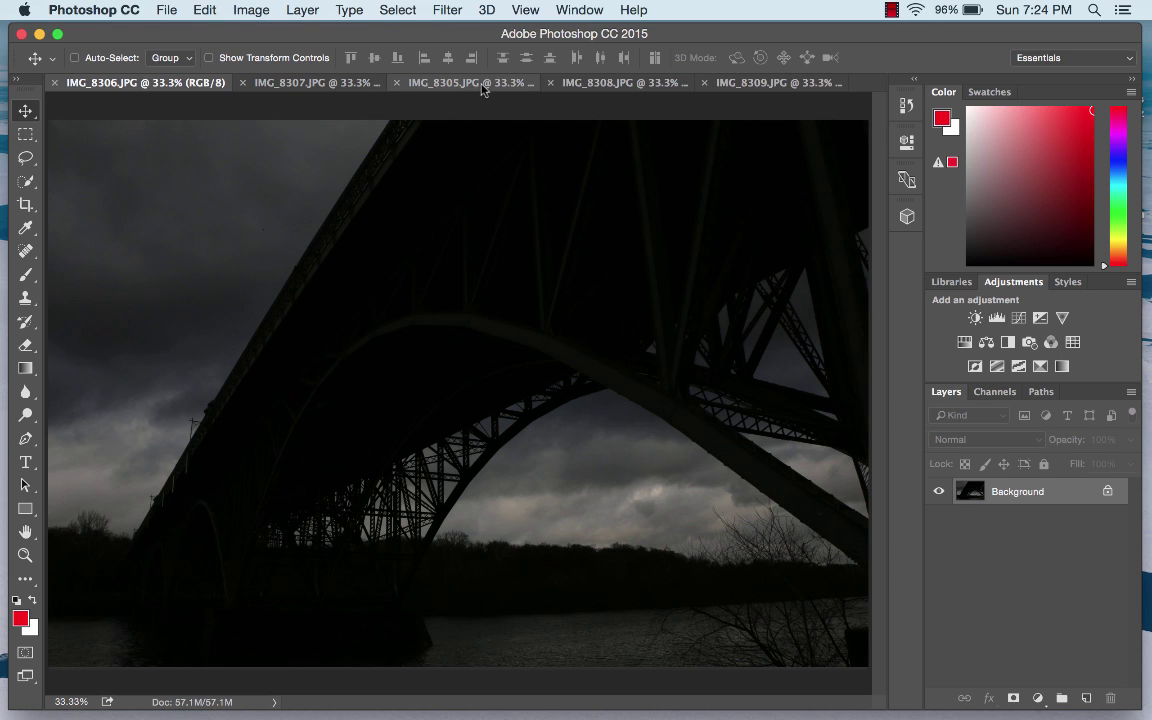
{"action": "left_click", "coordinate": [481, 86]}
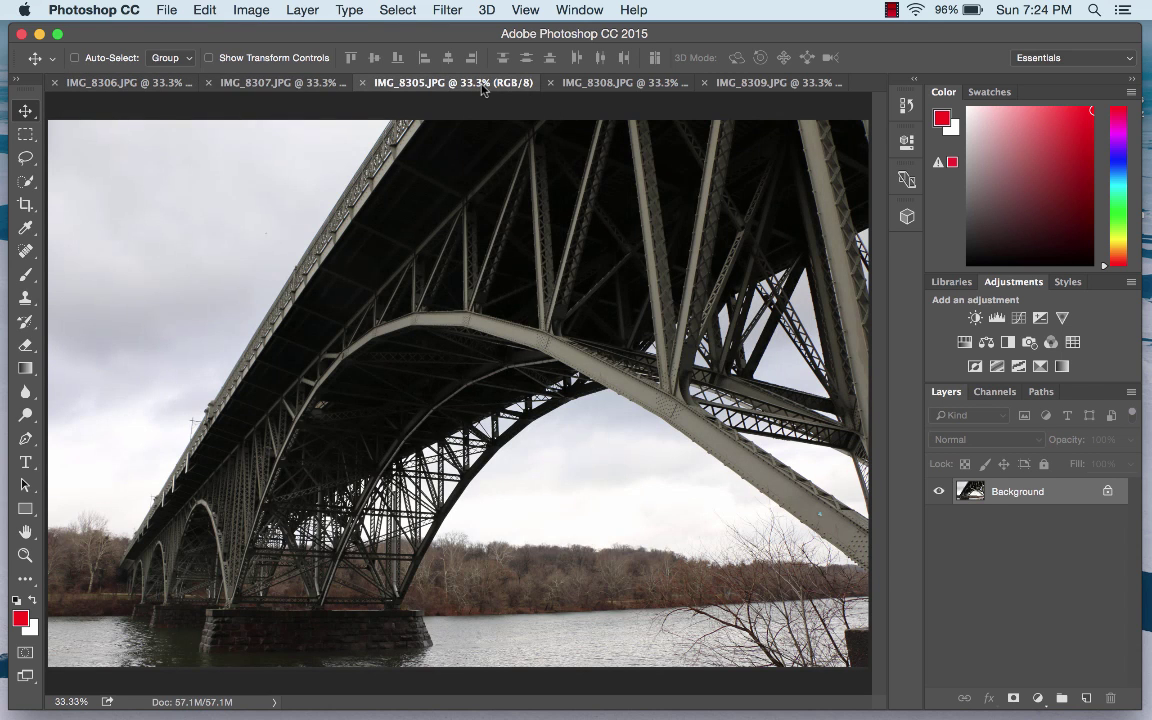
{"action": "left_click", "coordinate": [605, 86]}
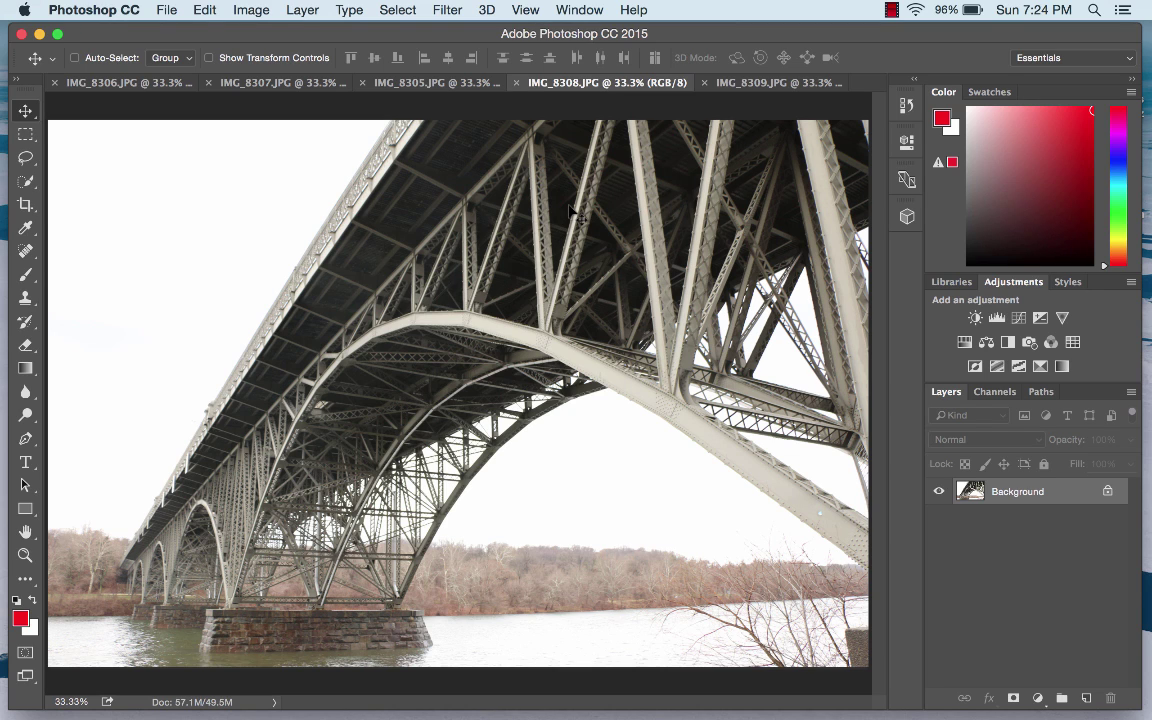
{"action": "left_click", "coordinate": [737, 86]}
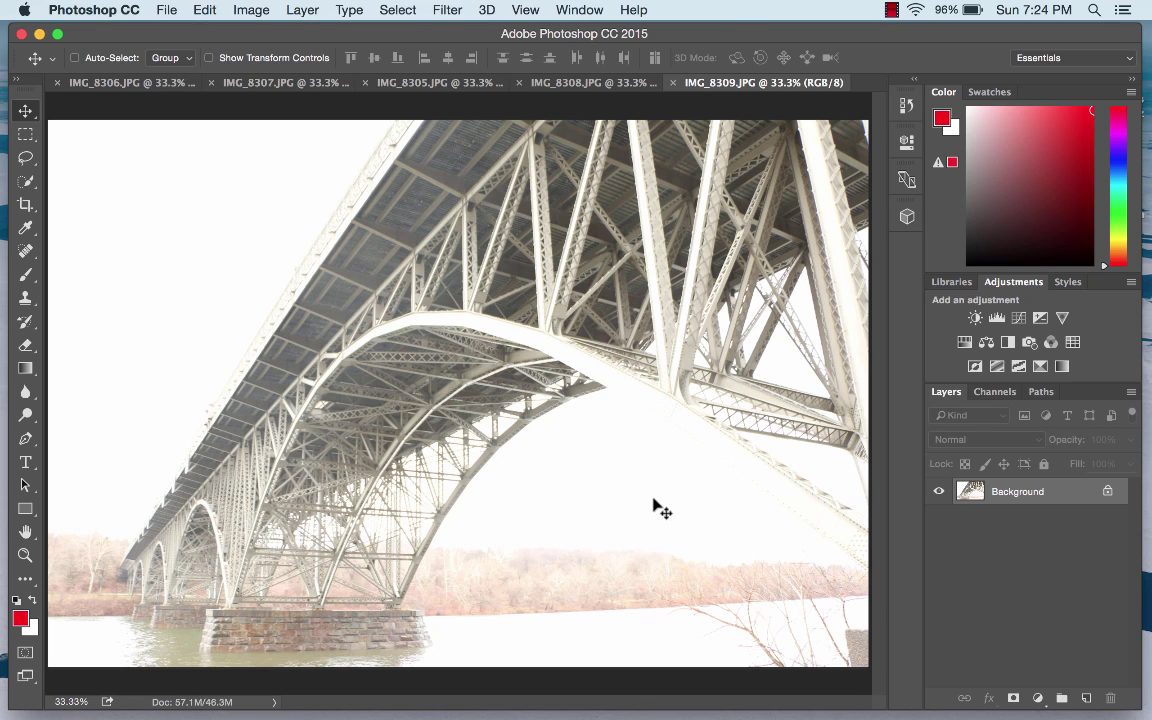
{"action": "left_click", "coordinate": [155, 80]}
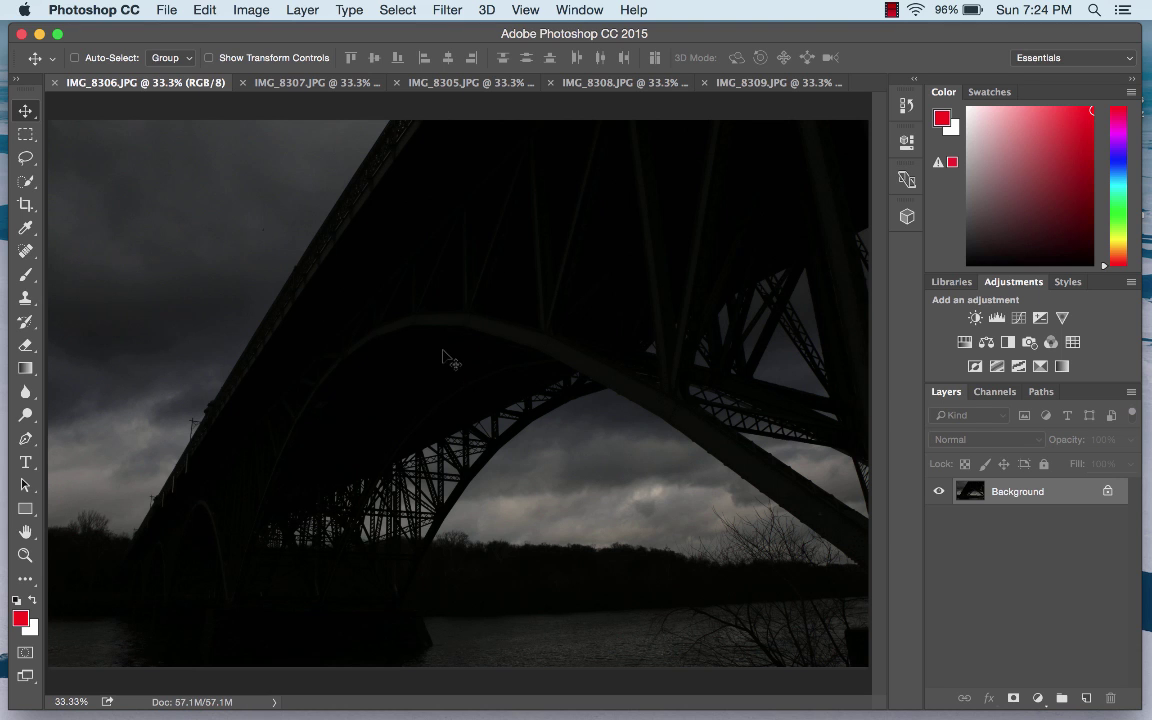
{"action": "left_click", "coordinate": [460, 90]}
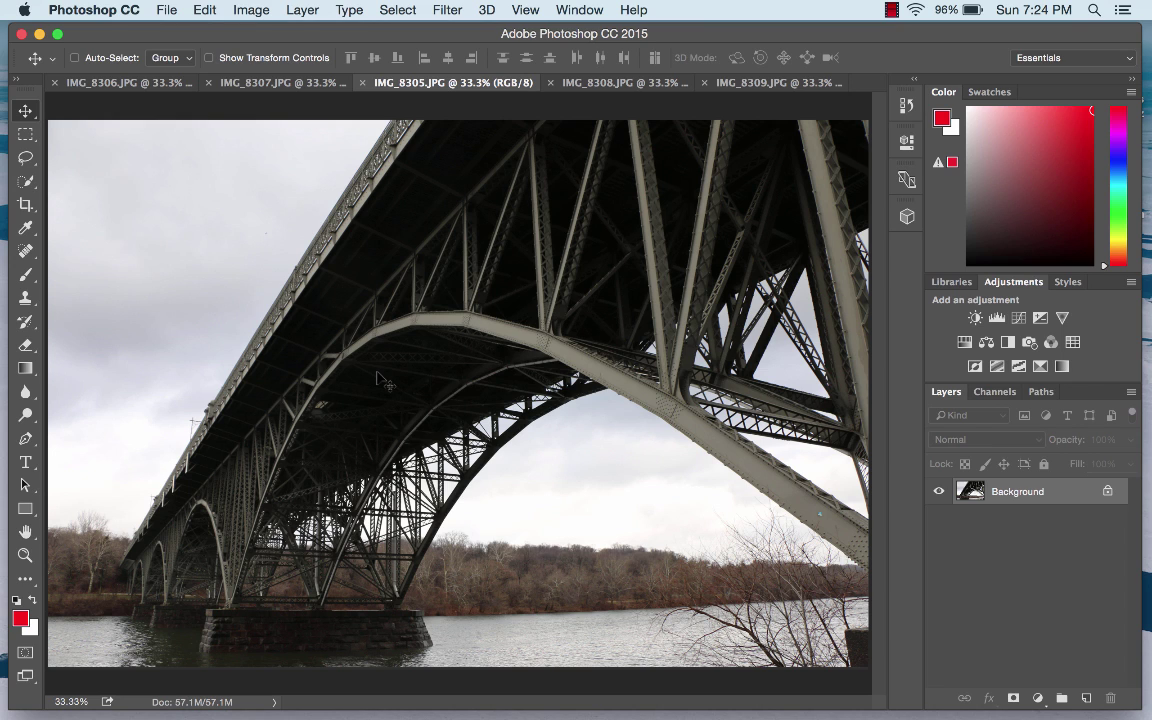
Start Merge to HDR Pro with all five open bridge photos as source files, with automatic alignment enabled
{"action": "left_click", "coordinate": [168, 10]}
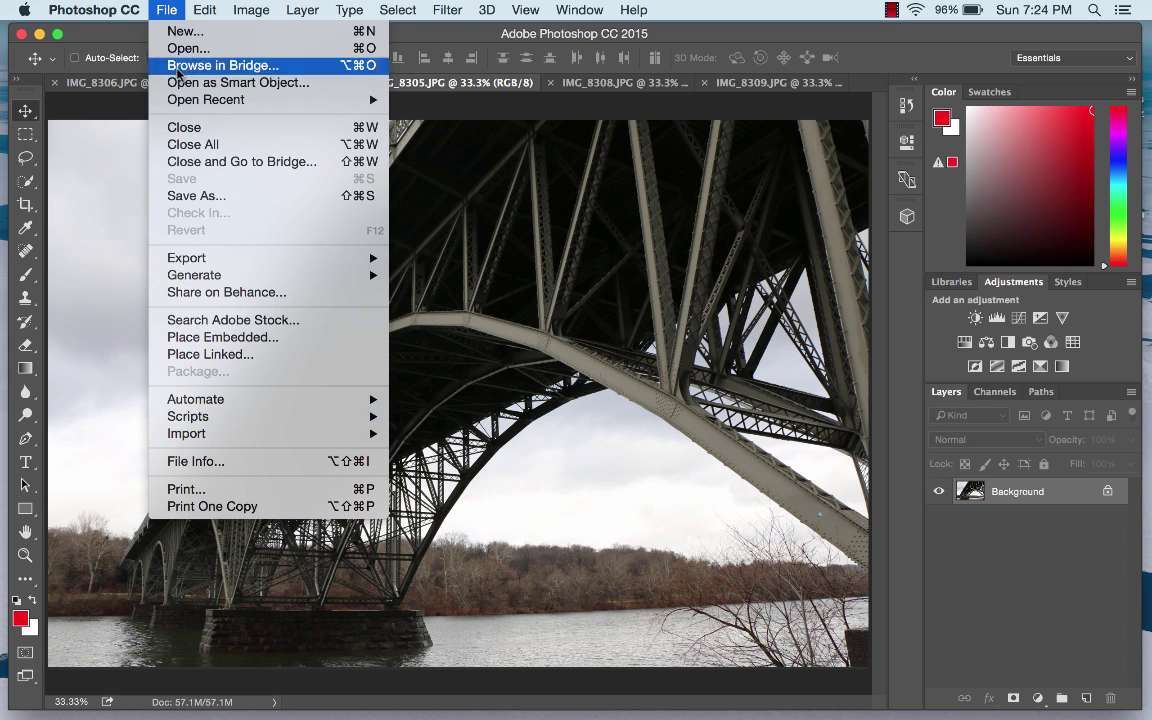
{"action": "mouse_move", "coordinate": [192, 402]}
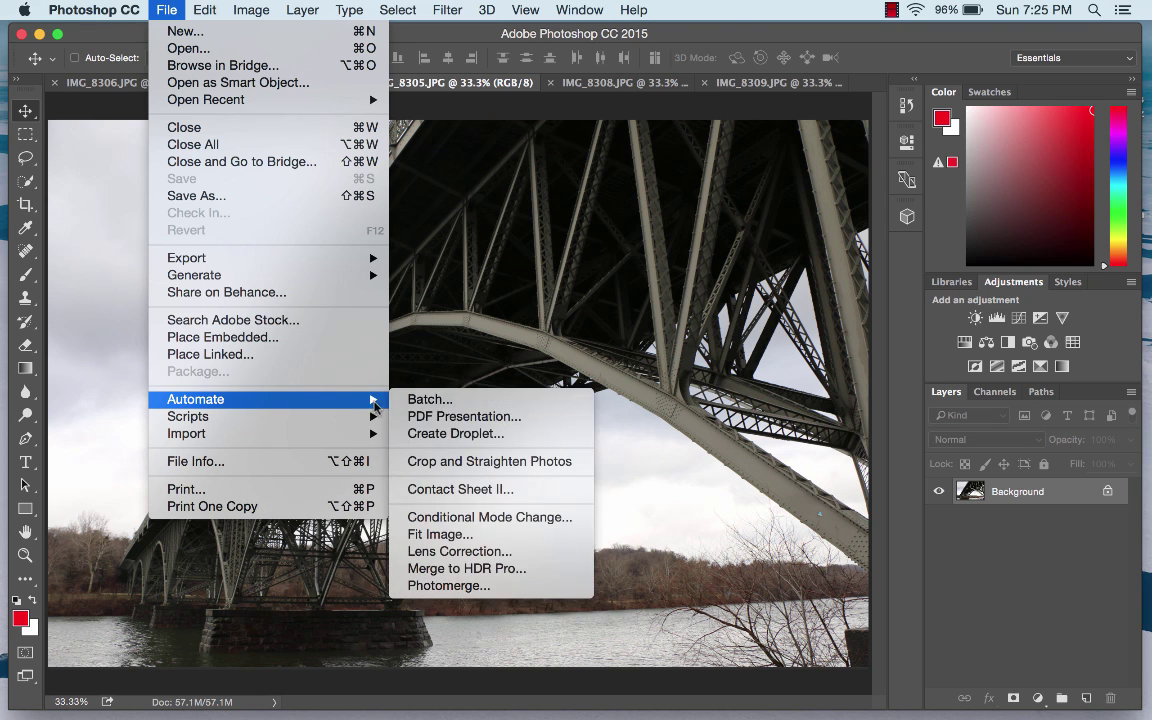
{"action": "left_click", "coordinate": [478, 569]}
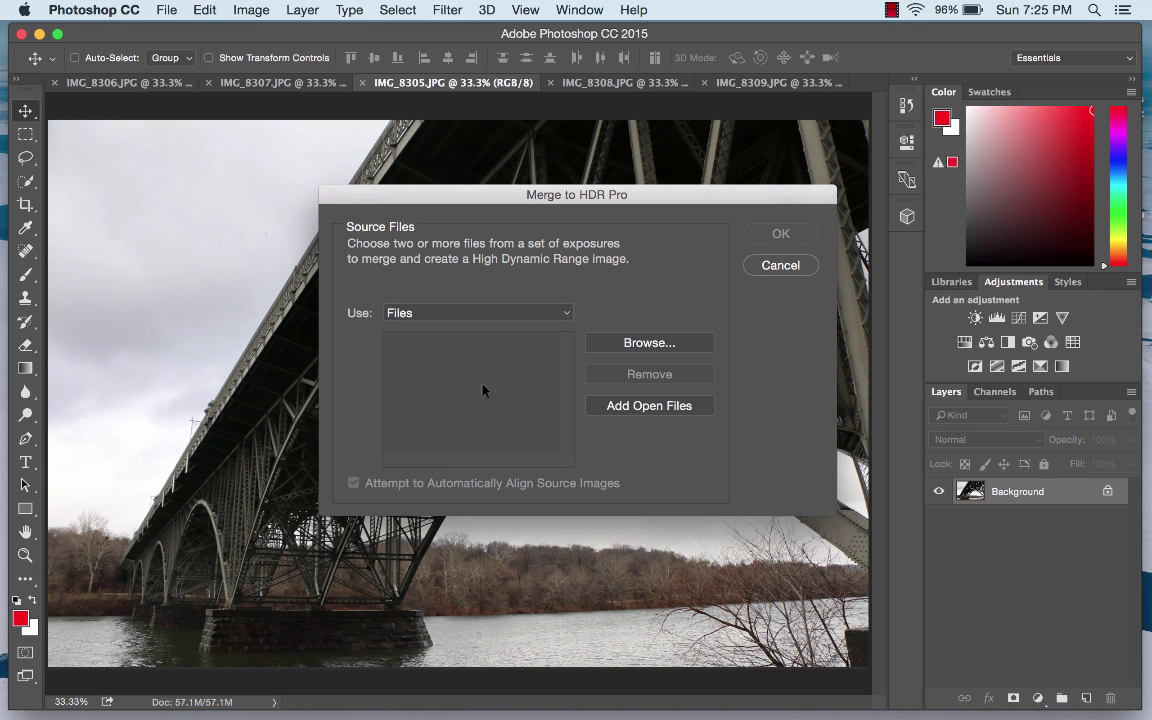
{"action": "left_click", "coordinate": [611, 404]}
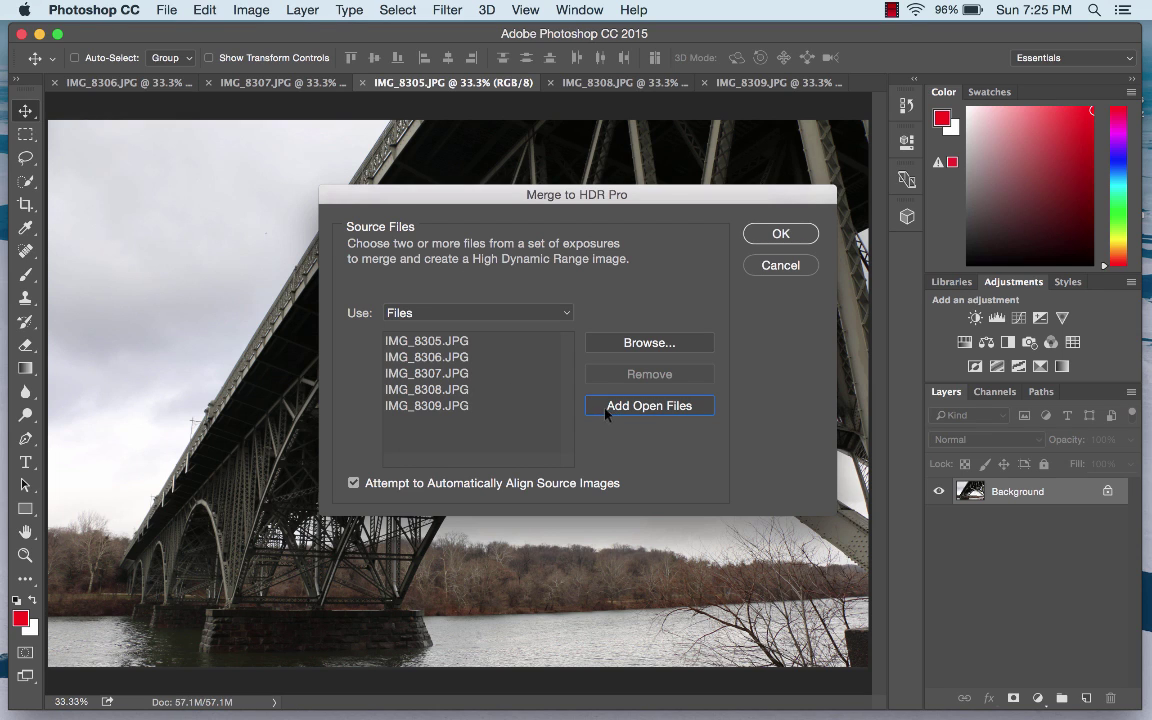
{"action": "left_click", "coordinate": [779, 235]}
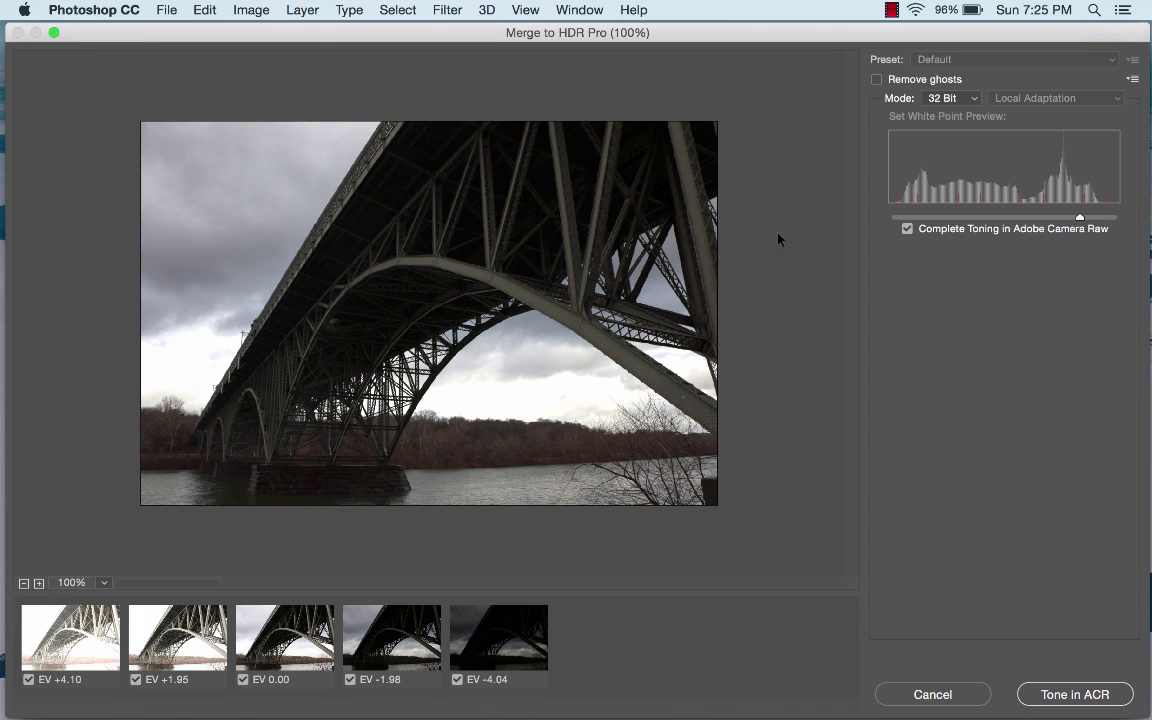
Switch the HDR merge to 8 Bit mode and try the Surrealistic, Flat and City Twilight presets
{"action": "left_click", "coordinate": [955, 98]}
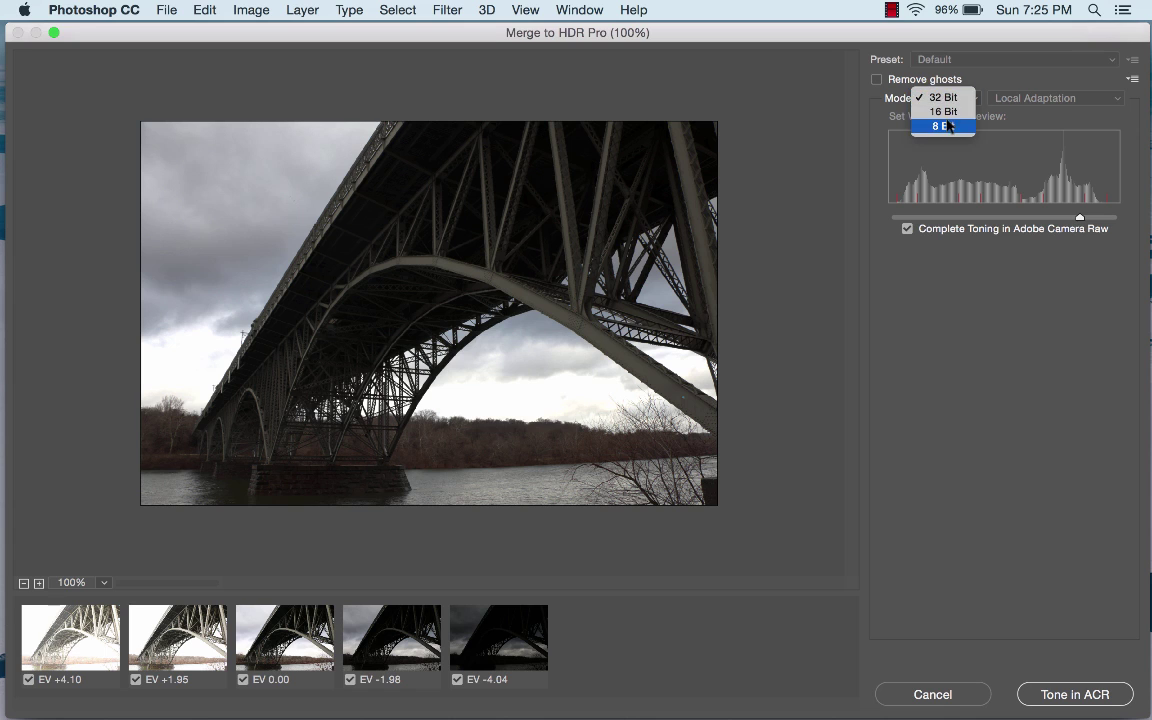
{"action": "key", "text": "Escape"}
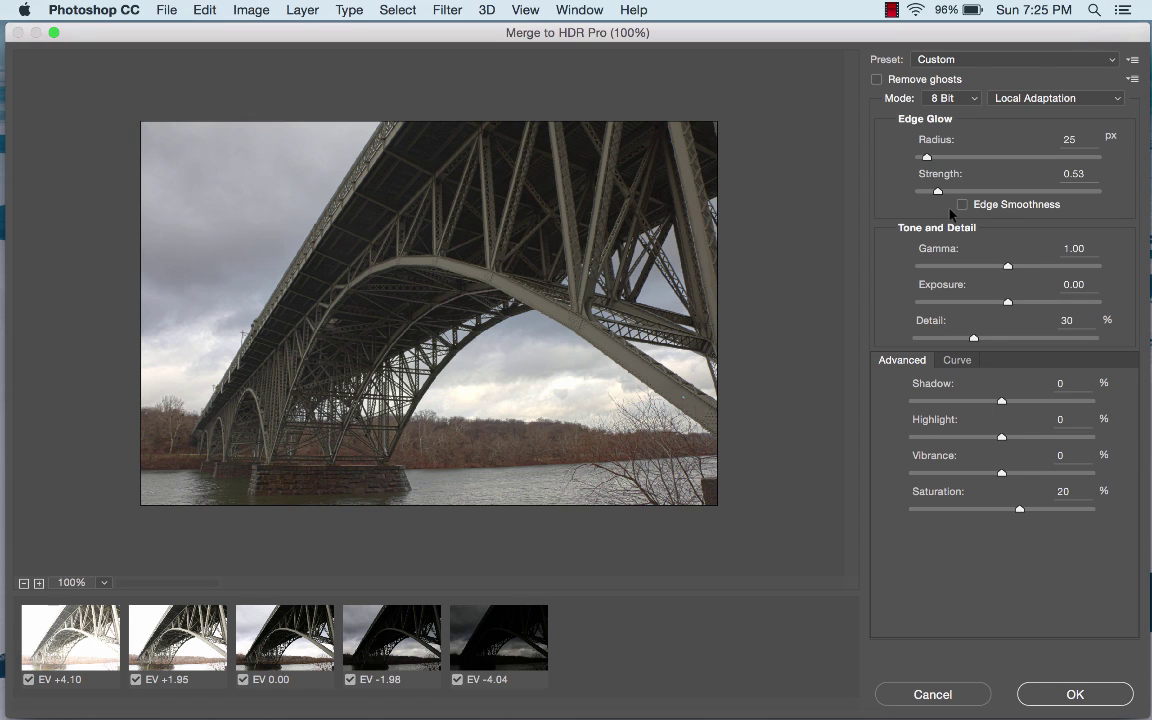
{"action": "left_click", "coordinate": [1032, 60]}
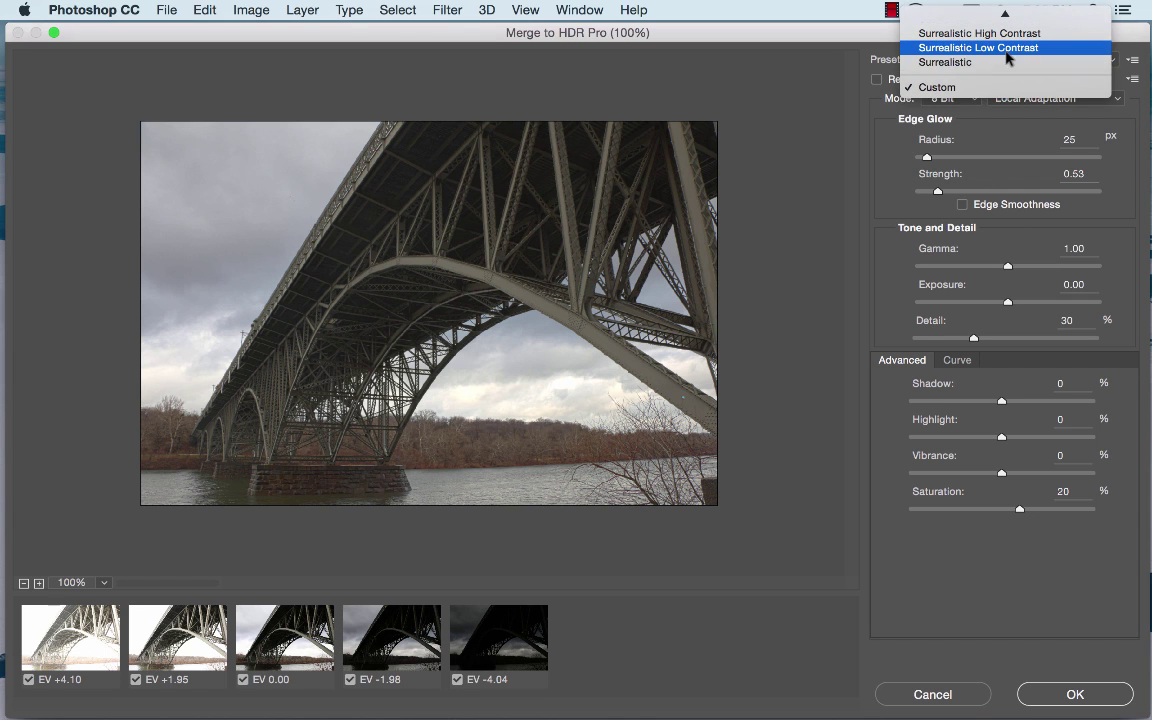
{"action": "left_click", "coordinate": [1000, 63]}
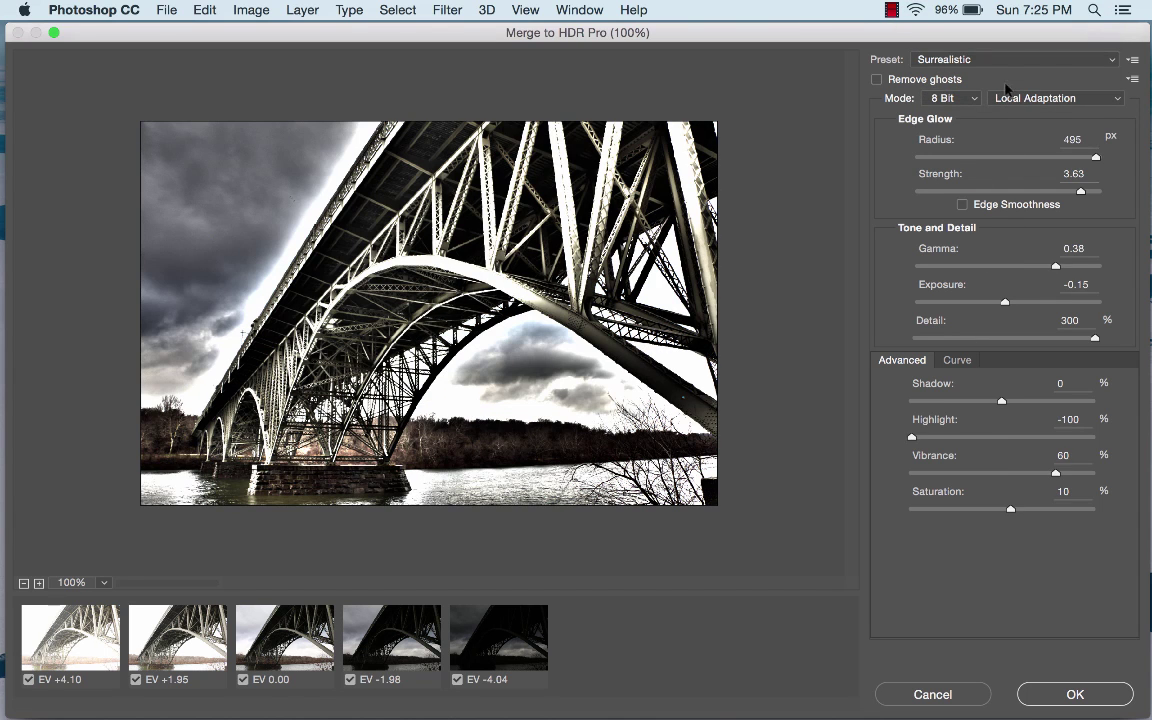
{"action": "left_click", "coordinate": [1008, 66]}
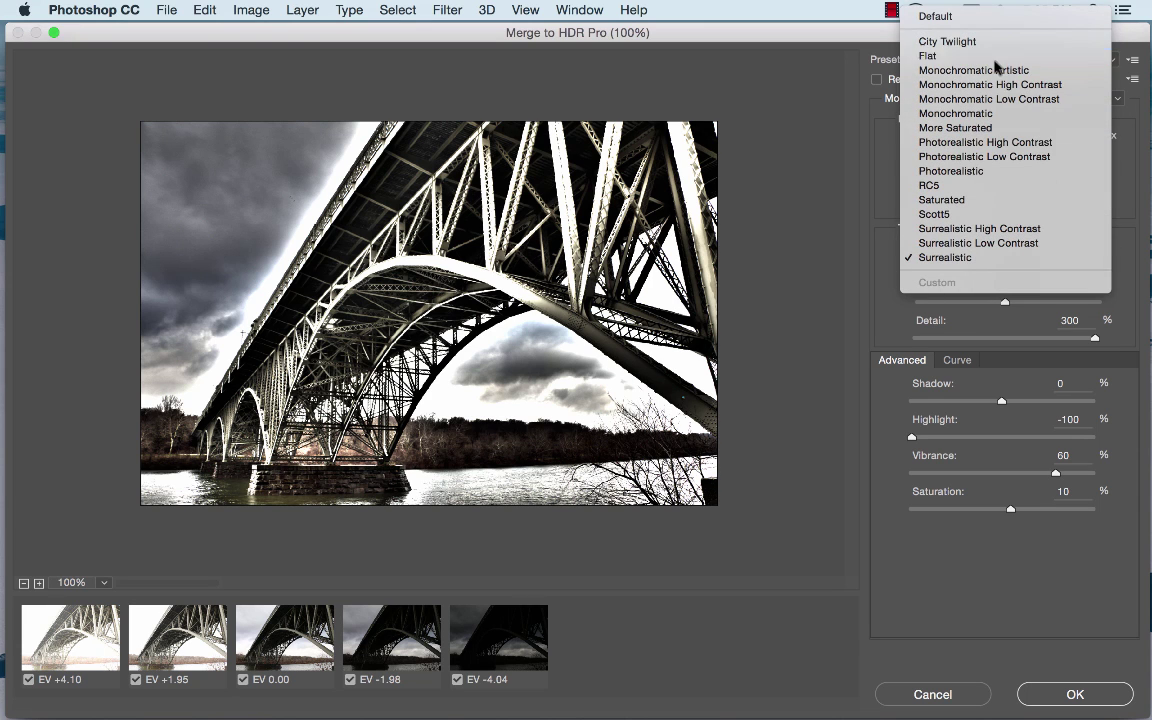
{"action": "key", "text": "Escape"}
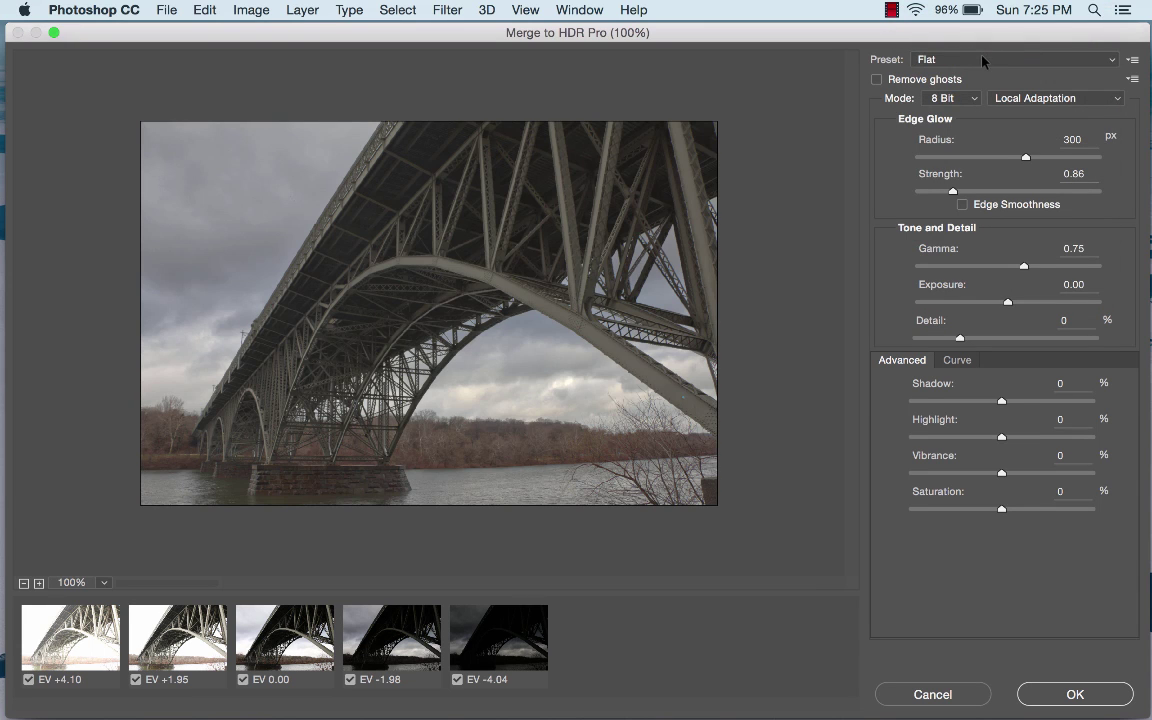
{"action": "left_click", "coordinate": [983, 62]}
{"action": "left_click", "coordinate": [970, 40]}
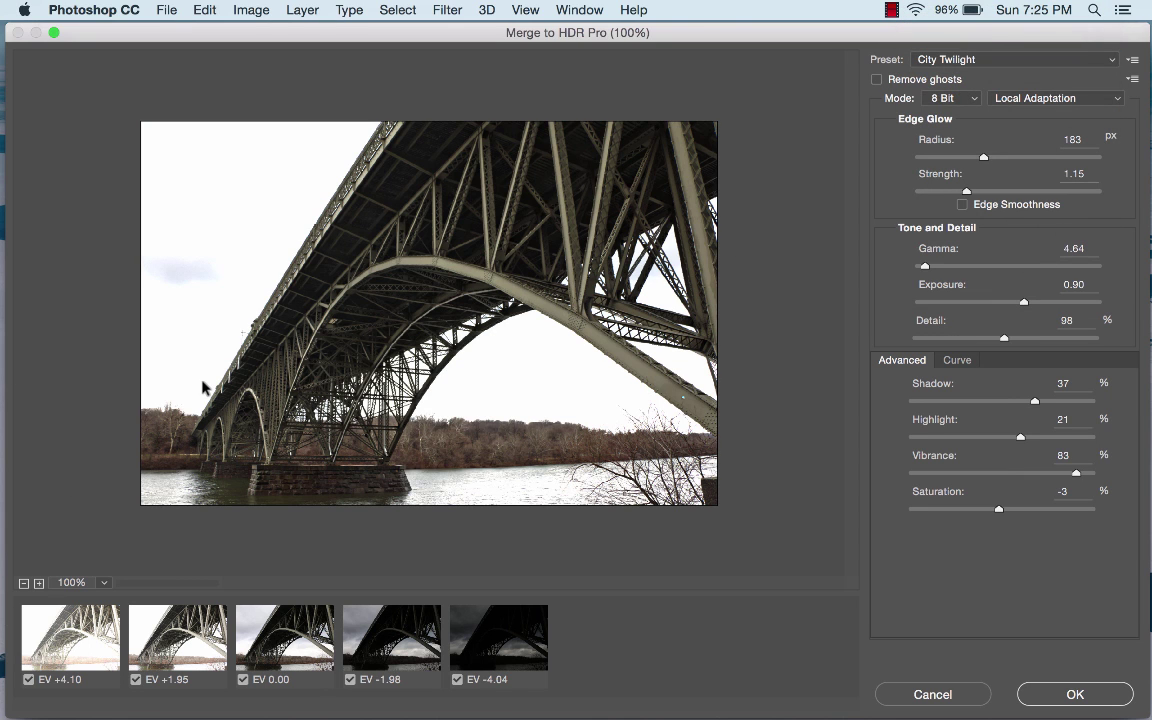
Set the HDR merge mode to 32 Bit and send the merged image to Adobe Camera Raw for toning
{"action": "left_click", "coordinate": [958, 97]}
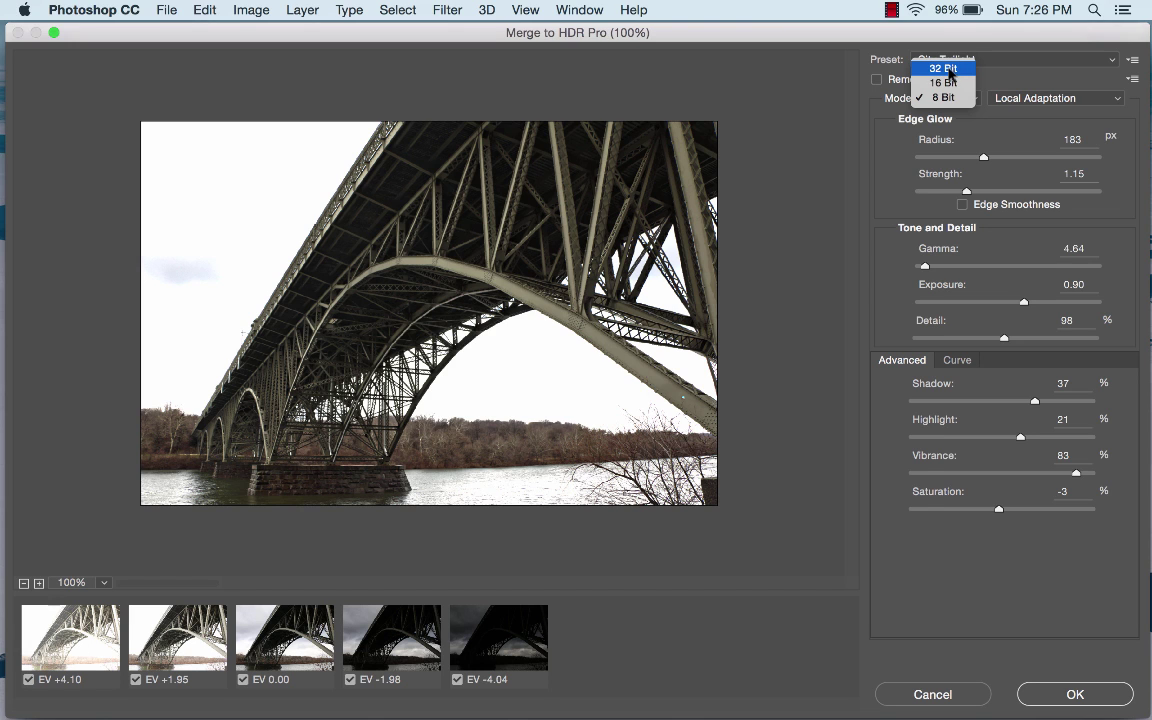
{"action": "left_click", "coordinate": [943, 72]}
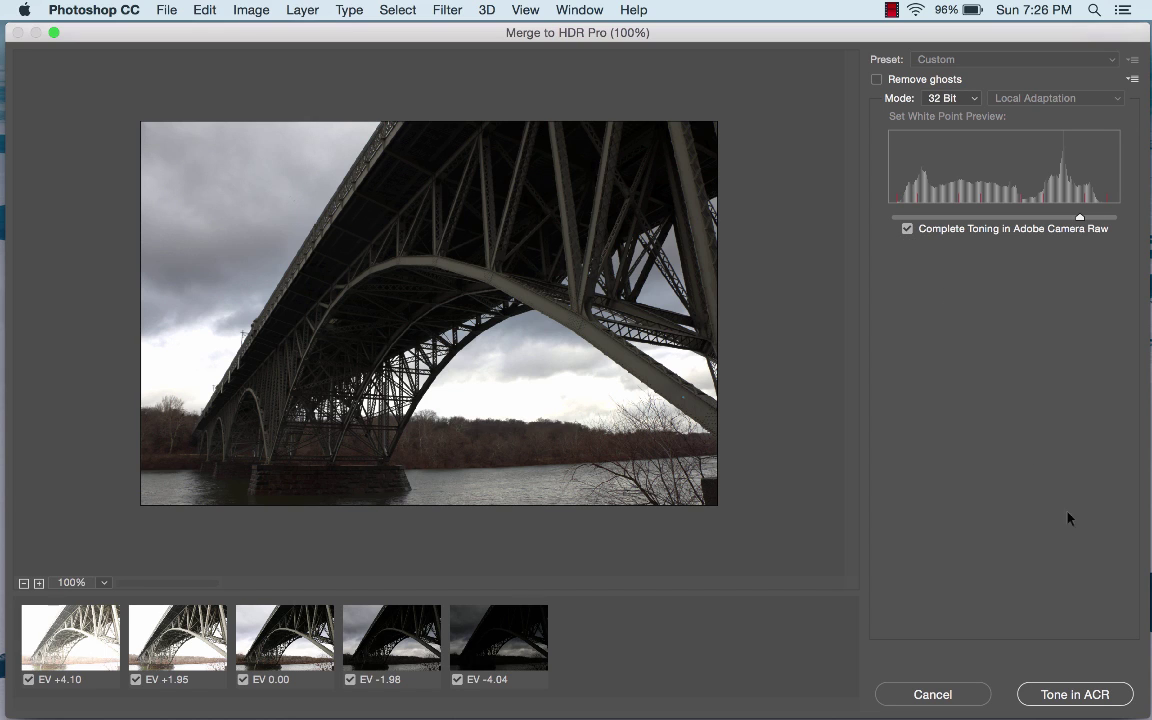
{"action": "left_click", "coordinate": [1071, 700]}
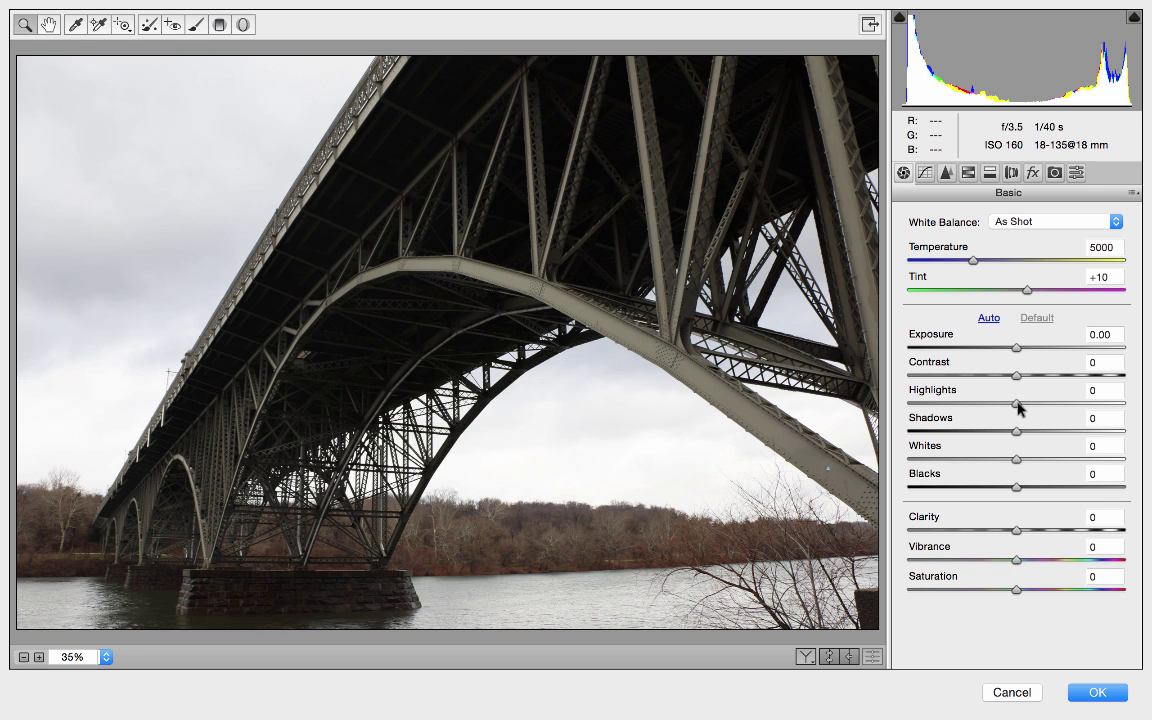
Recover the sky and brighten the bridge's underside by setting Highlights to -65 and Shadows to +90
{"action": "left_click_drag", "start_coordinate": [1017, 404], "coordinate": [938, 404]}
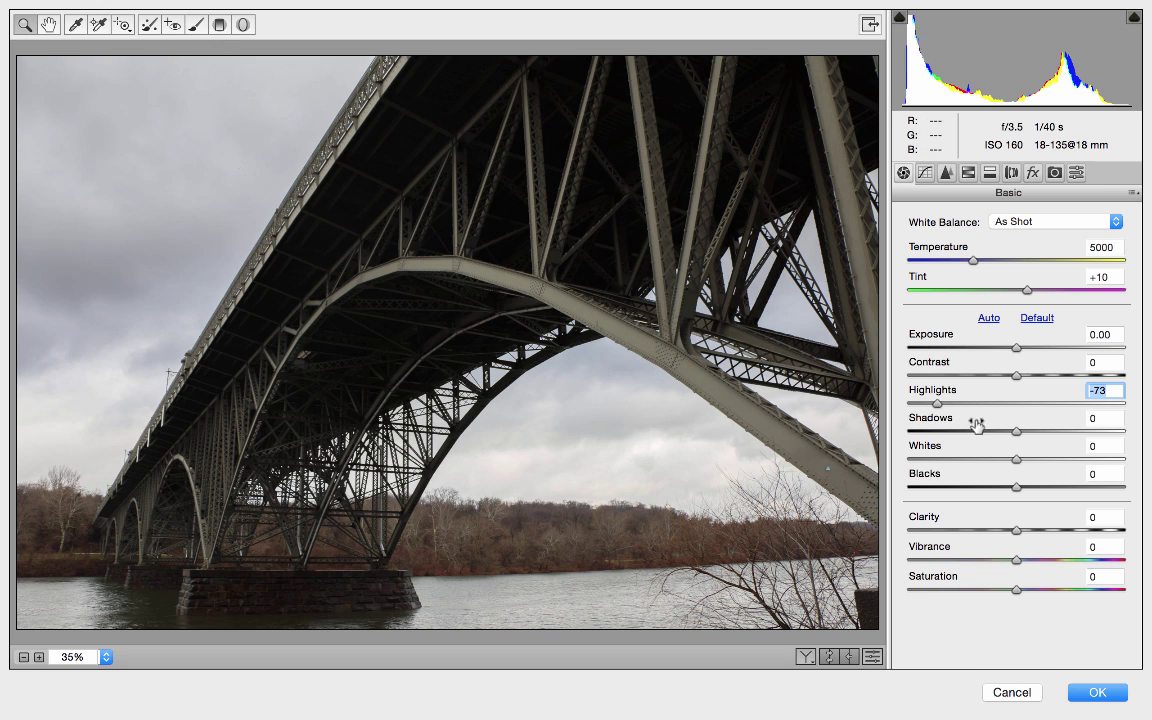
{"action": "left_click_drag", "start_coordinate": [934, 404], "coordinate": [946, 405]}
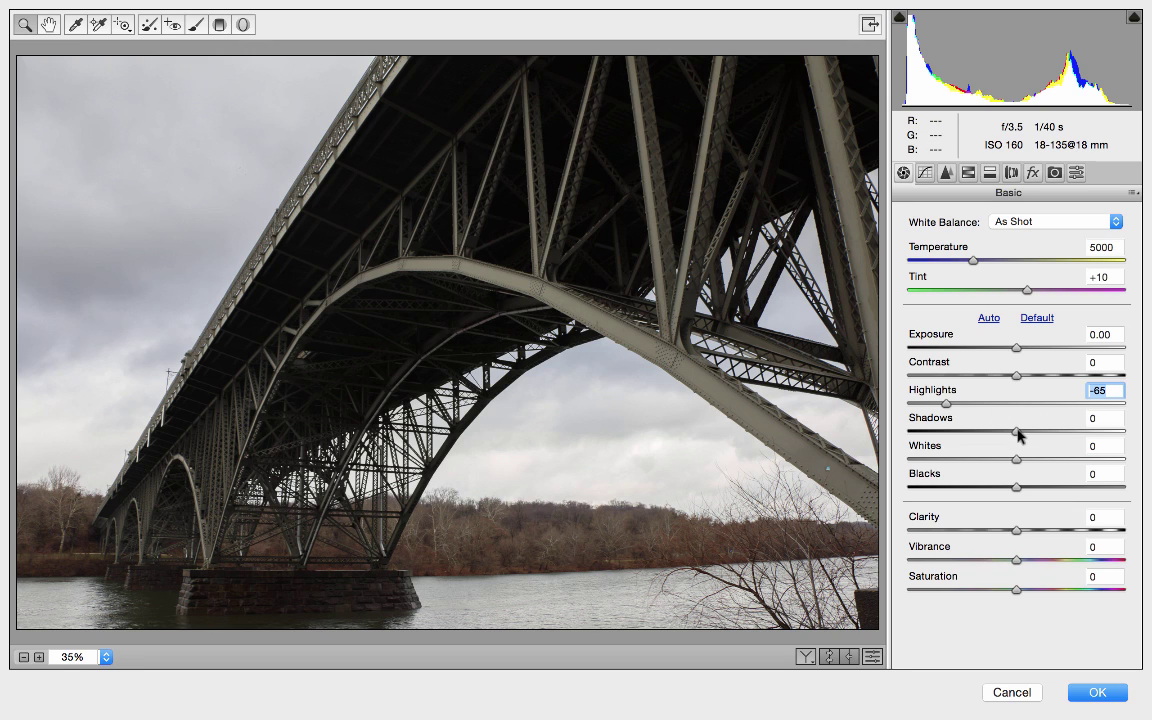
{"action": "left_click_drag", "start_coordinate": [1020, 433], "coordinate": [1115, 432]}
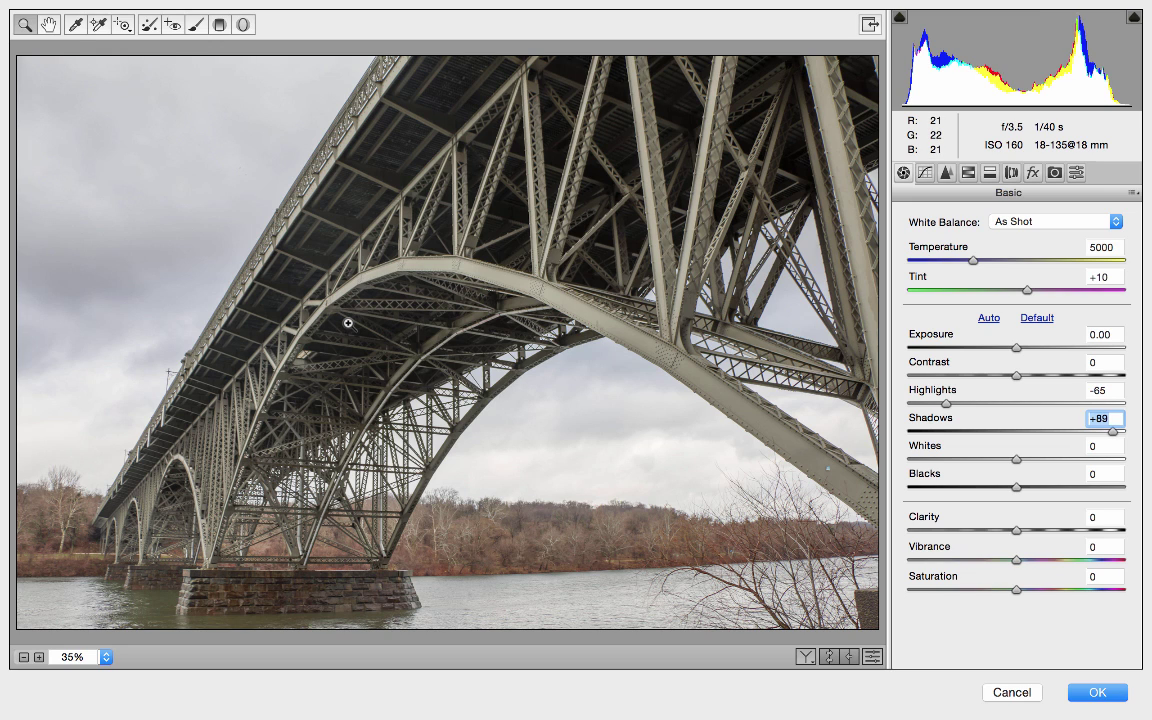
{"action": "key", "text": "Up"}
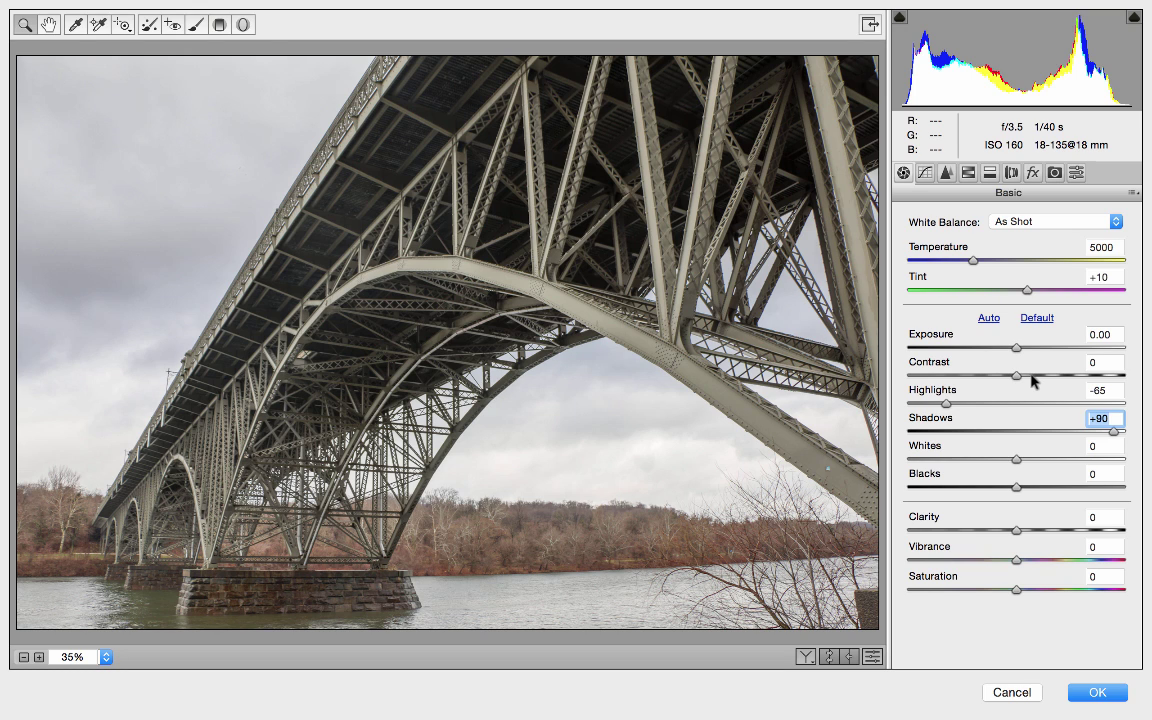
Try a Contrast of +10, reset it to compare, and settle on a Contrast of +12
{"action": "left_click", "coordinate": [1032, 376]}
{"action": "key", "text": "Down"}
{"action": "key", "text": "Down"}
{"action": "key", "text": "Down"}
{"action": "key", "text": "Down"}
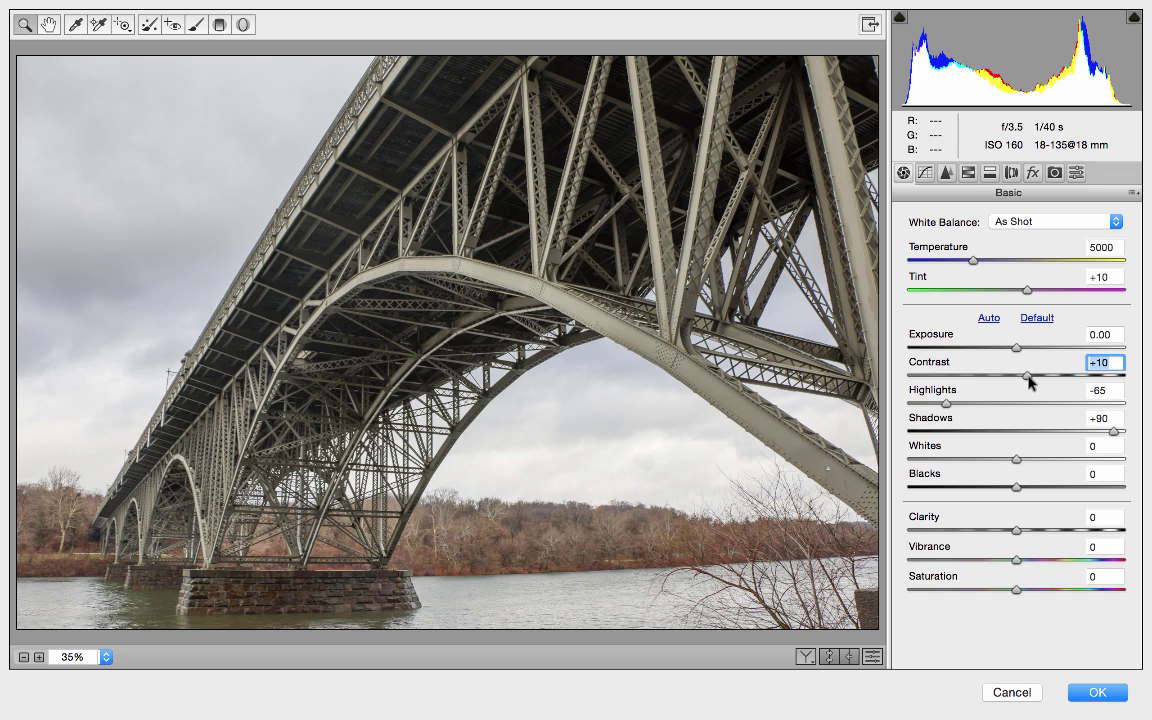
{"action": "double_click", "coordinate": [1030, 380]}
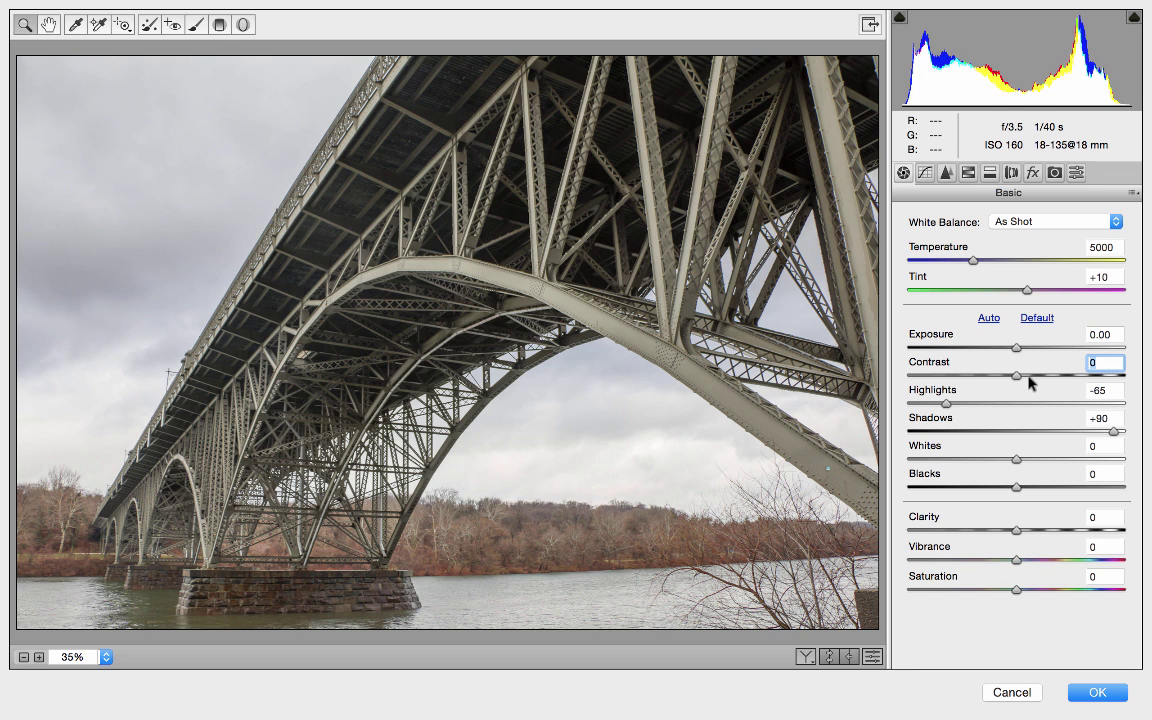
{"action": "left_click", "coordinate": [1028, 377]}
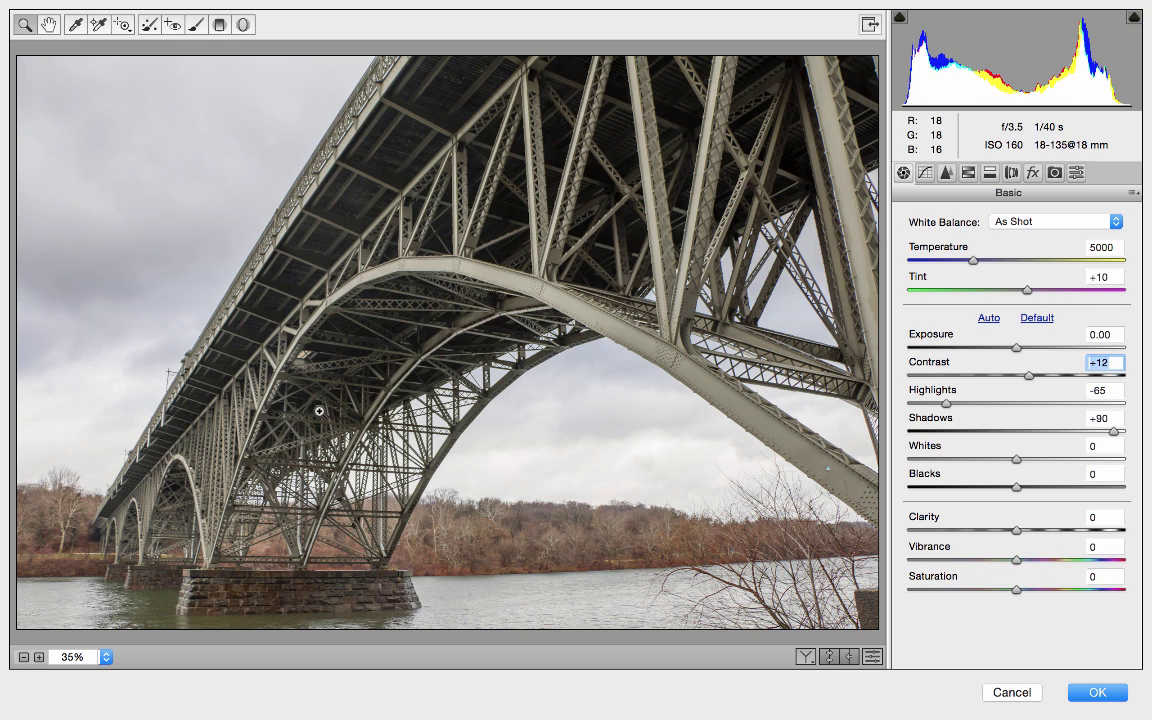
Try a Clarity of about +30, reset it to compare the effect, and set Clarity to +40
{"action": "left_click", "coordinate": [1035, 530]}
{"action": "left_click", "coordinate": [1048, 531]}
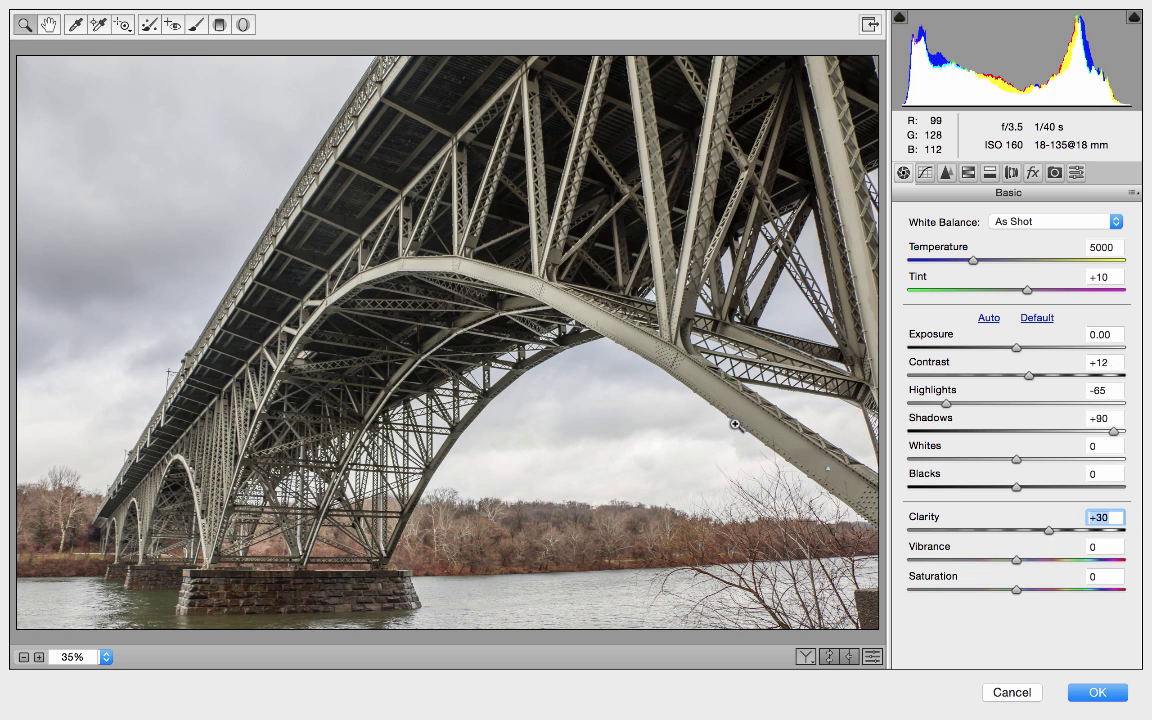
{"action": "double_click", "coordinate": [1048, 531]}
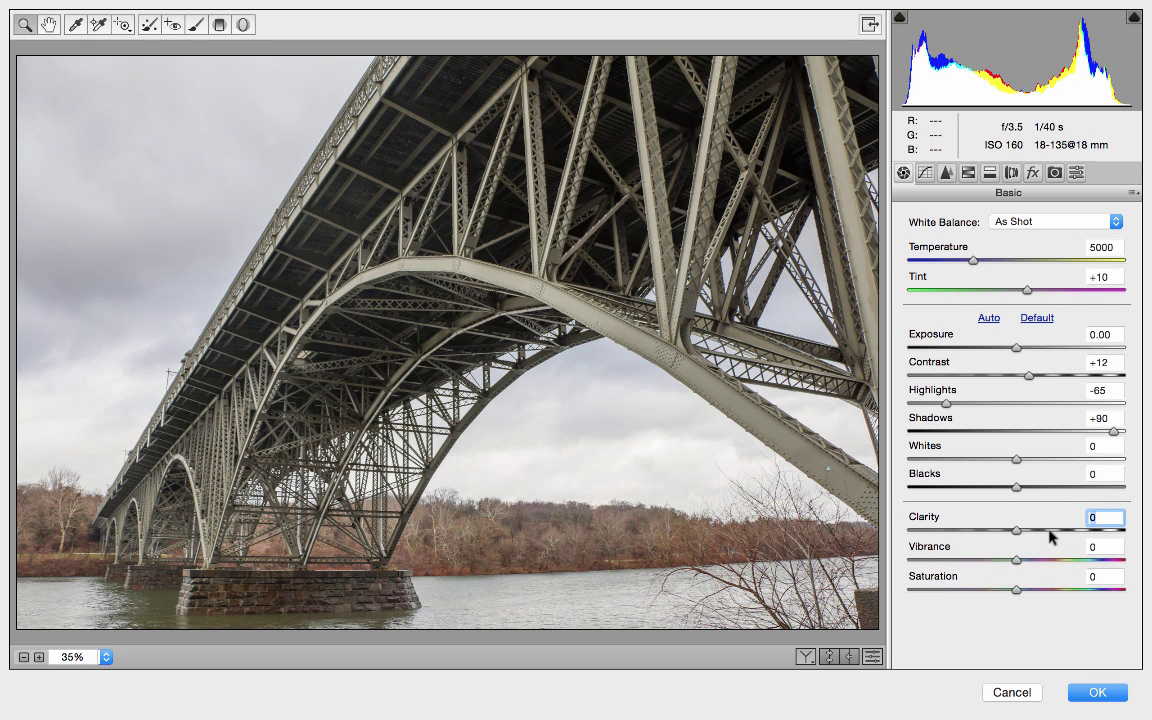
{"action": "left_click", "coordinate": [1049, 531]}
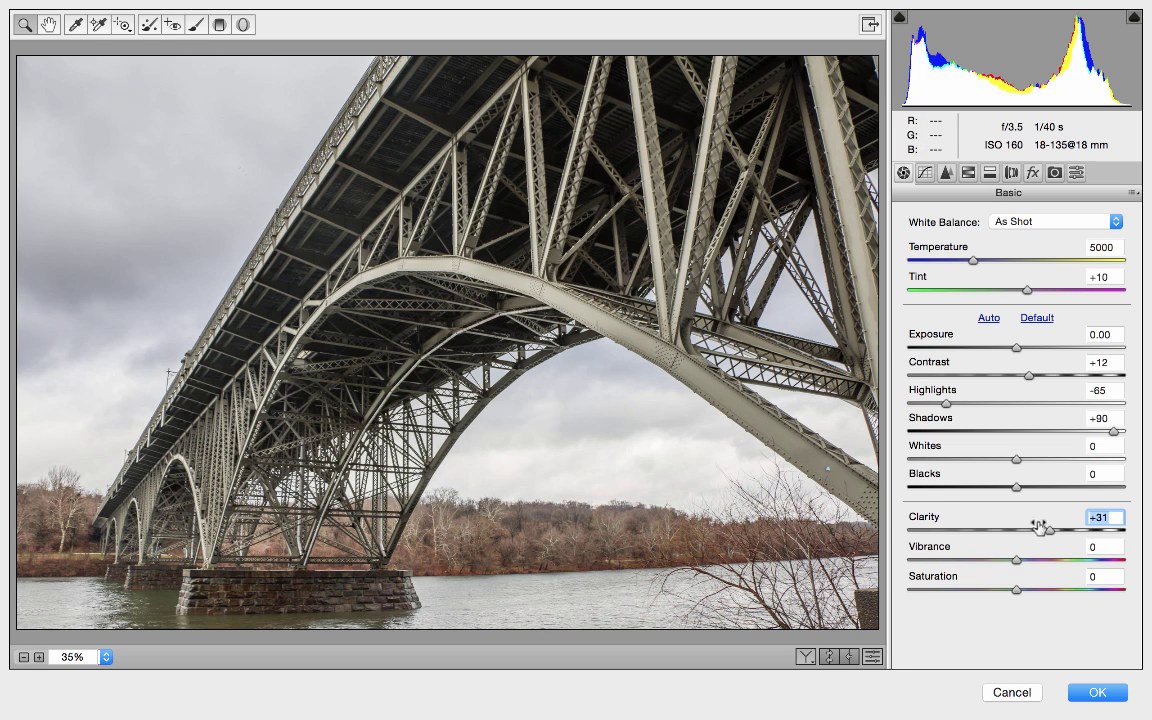
{"action": "left_click", "coordinate": [1059, 531]}
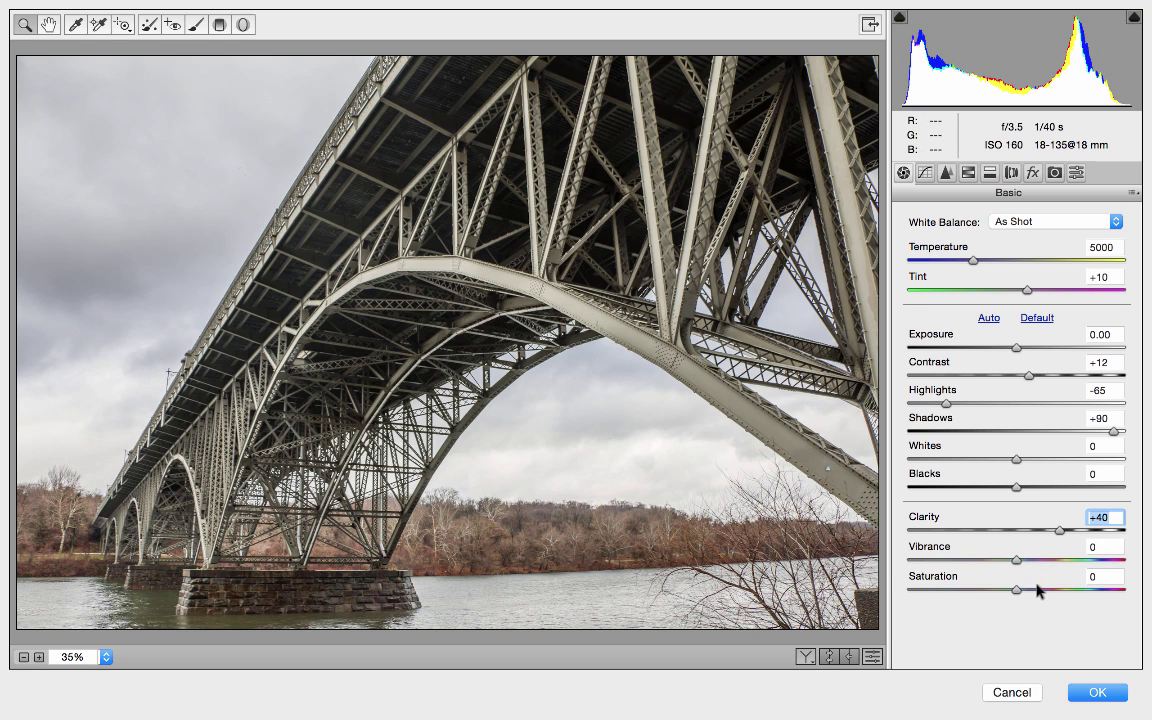
Set the image's Saturation to +20 and lower Blacks to -13 using the clipping preview
{"action": "left_click_drag", "start_coordinate": [1041, 592], "coordinate": [1046, 594]}
{"action": "key", "text": "Up"}
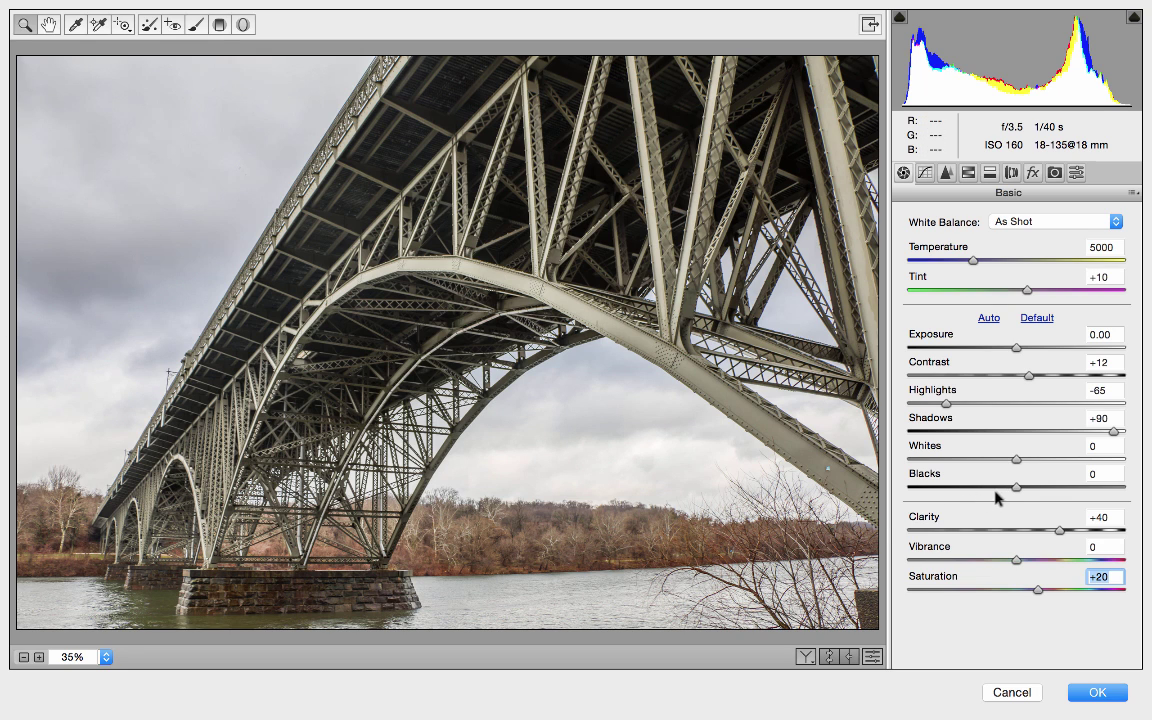
{"action": "key", "text": "alt"}
{"action": "left_click_drag", "start_coordinate": [1015, 488], "coordinate": [1003, 488]}
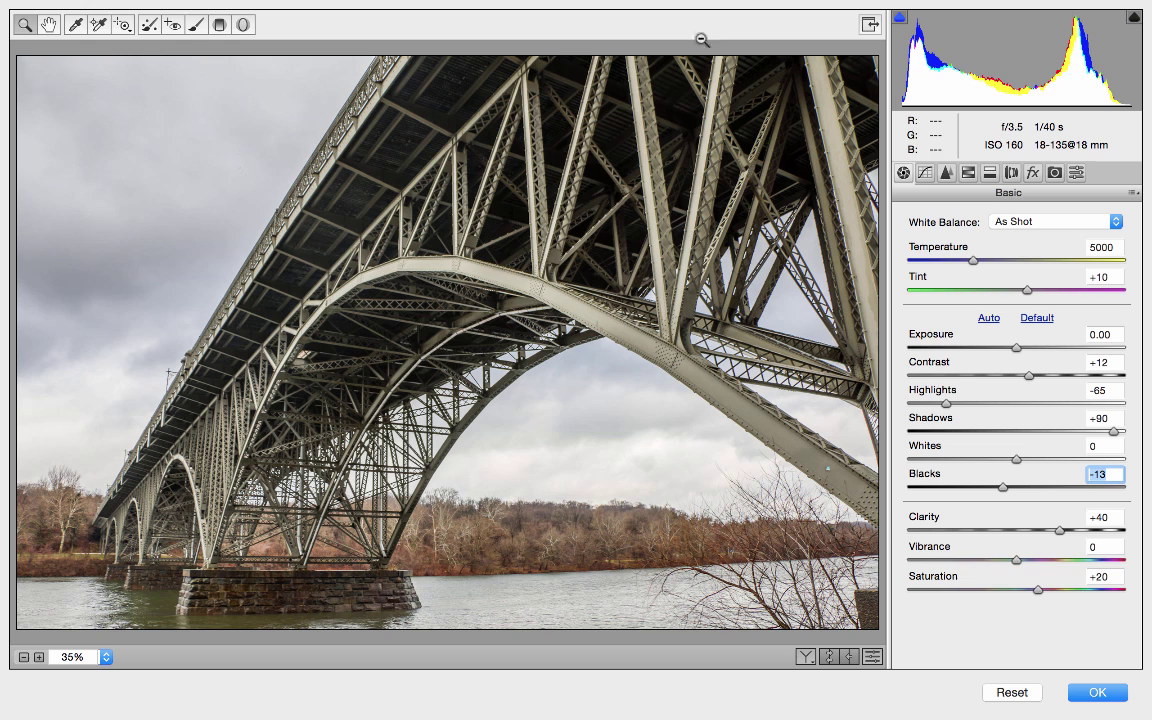
Fine-tune Blacks to -15 using the clipping preview, resetting it to 0 briefly to compare the effect
{"action": "left_click_drag", "start_coordinate": [1004, 489], "coordinate": [1001, 489]}
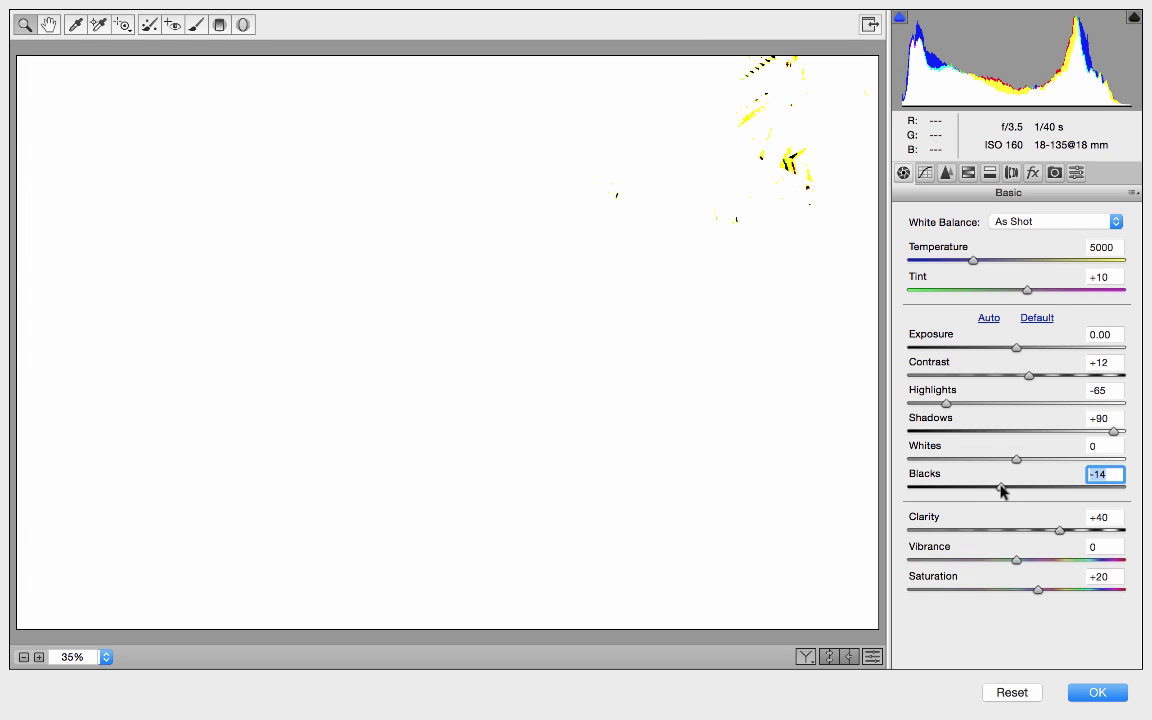
{"action": "left_click_drag", "start_coordinate": [1001, 489], "coordinate": [1001, 489]}
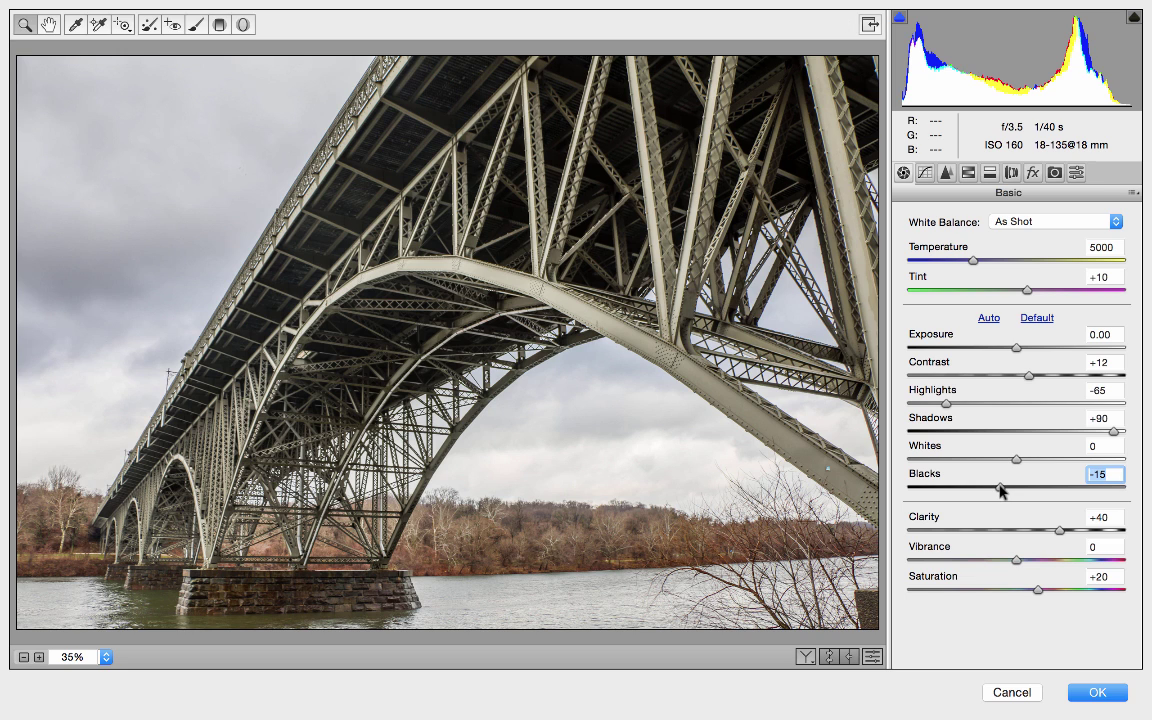
{"action": "double_click", "coordinate": [1001, 489]}
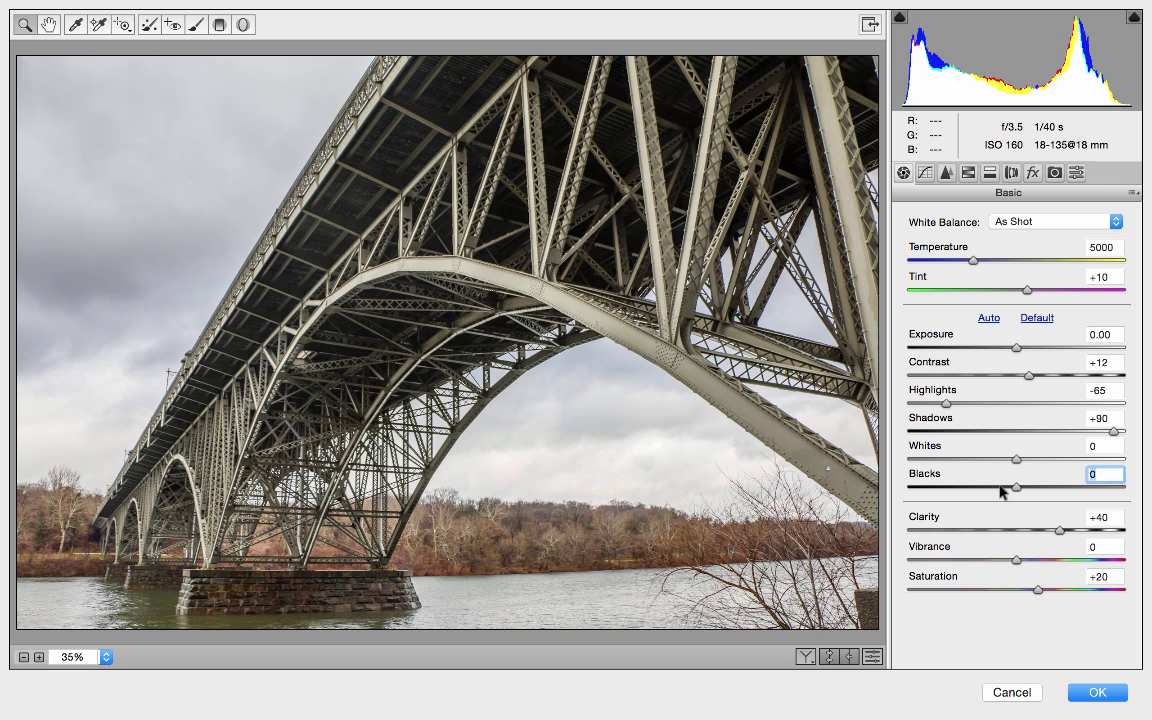
{"action": "left_click", "coordinate": [1001, 489]}
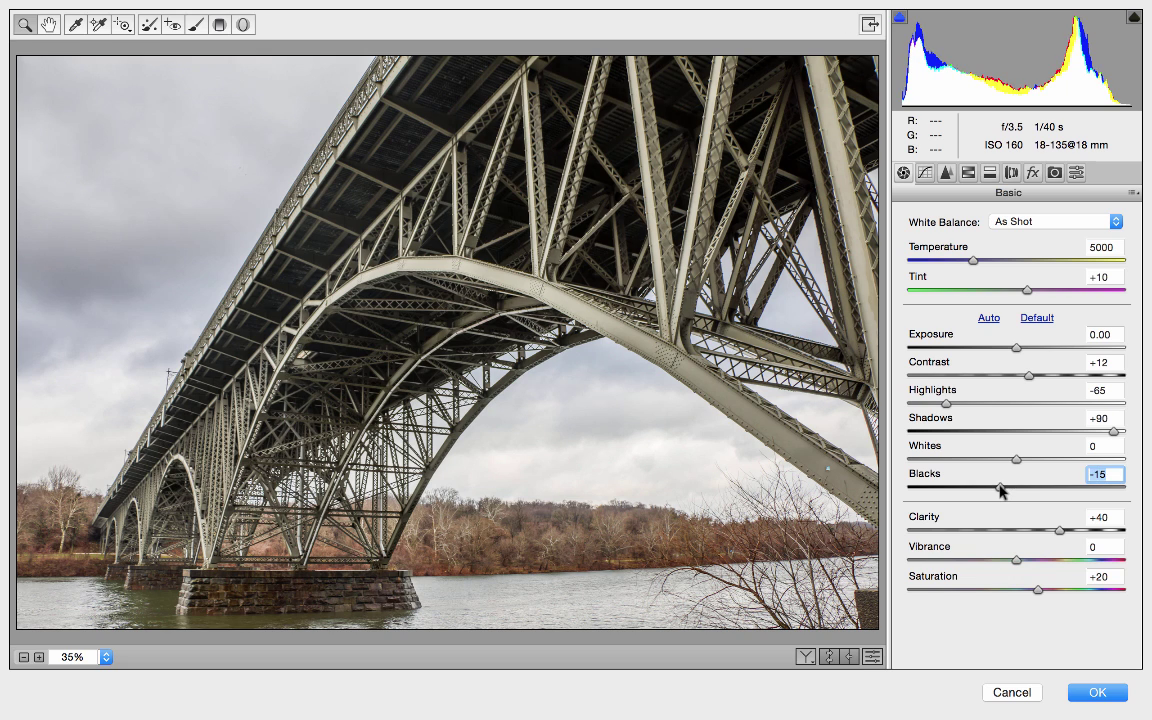
Try a Blacks value of -33, return it to -15, and compare the Basic adjustments with their defaults
{"action": "left_click_drag", "start_coordinate": [1001, 489], "coordinate": [980, 489]}
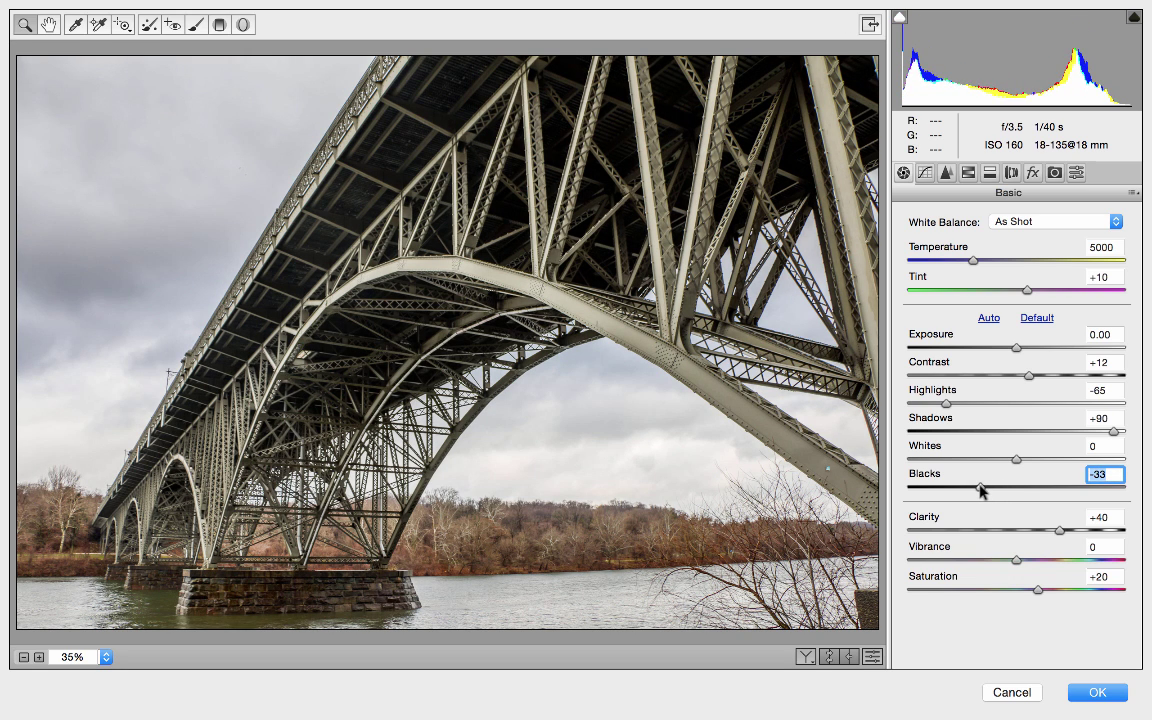
{"action": "left_click_drag", "start_coordinate": [980, 489], "coordinate": [1005, 490]}
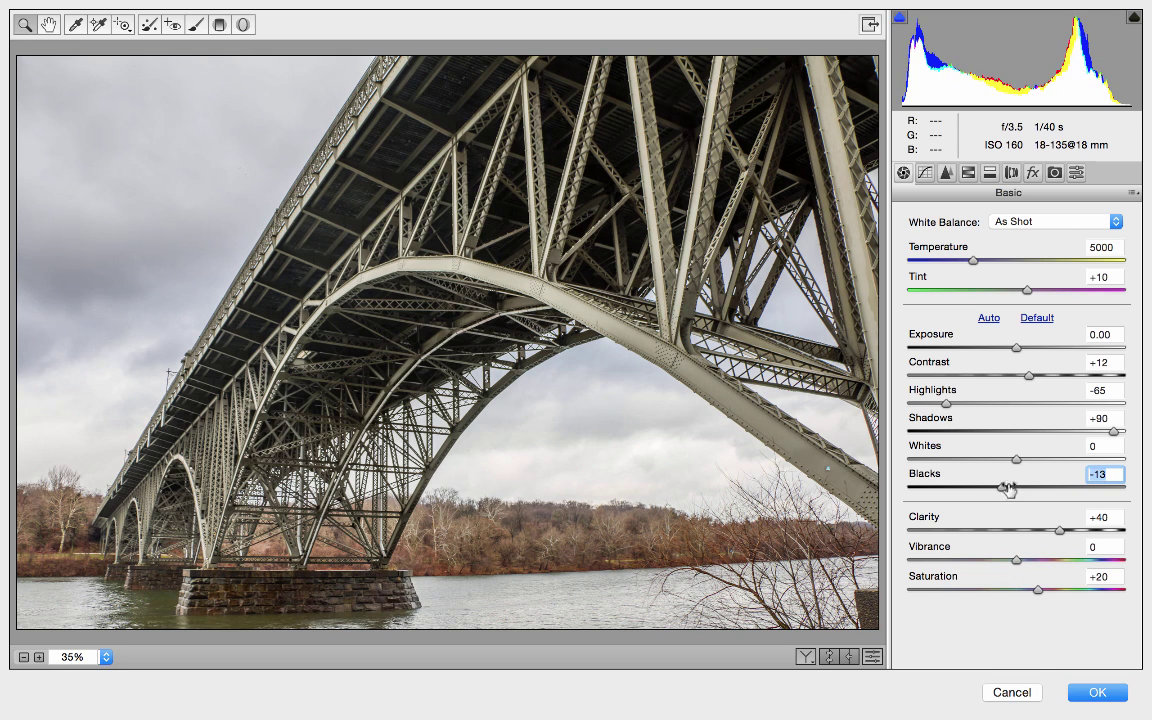
{"action": "key", "text": "Down"}
{"action": "key", "text": "Down"}
{"action": "left_click", "coordinate": [872, 656]}
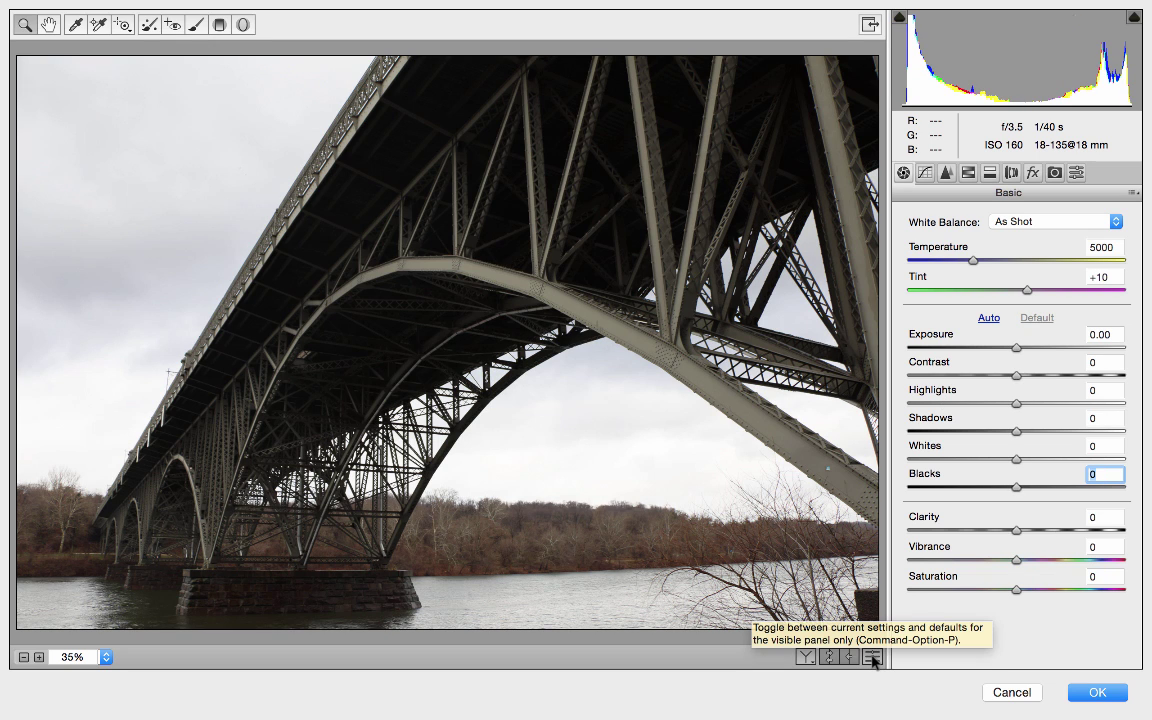
{"action": "left_click", "coordinate": [872, 656]}
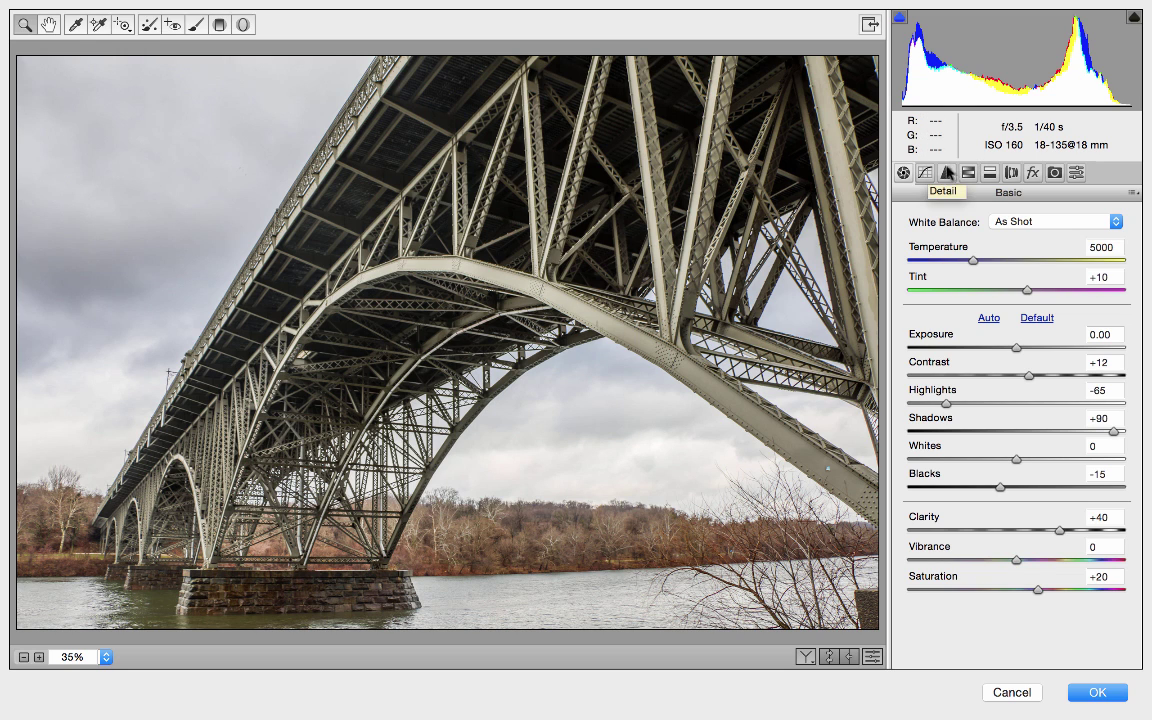
Darken the blues in the sky by setting the Blues luminance to -32 and compare the change with the default
{"action": "left_click", "coordinate": [968, 173]}
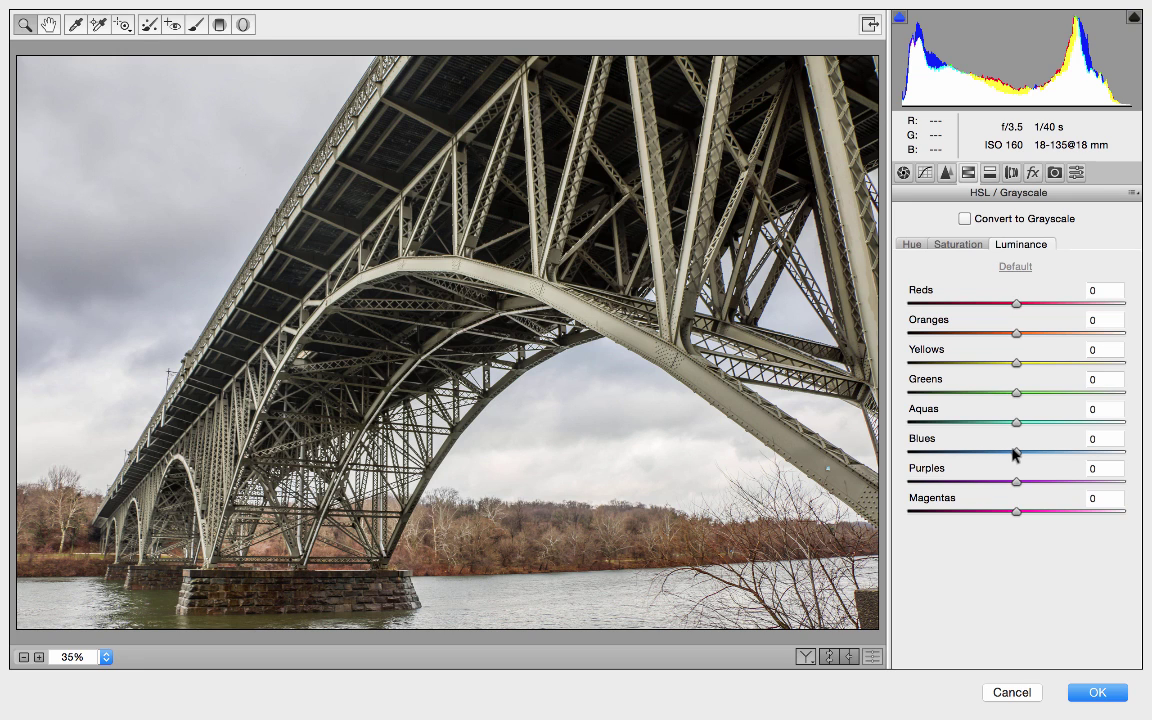
{"action": "left_click_drag", "start_coordinate": [1015, 452], "coordinate": [978, 452]}
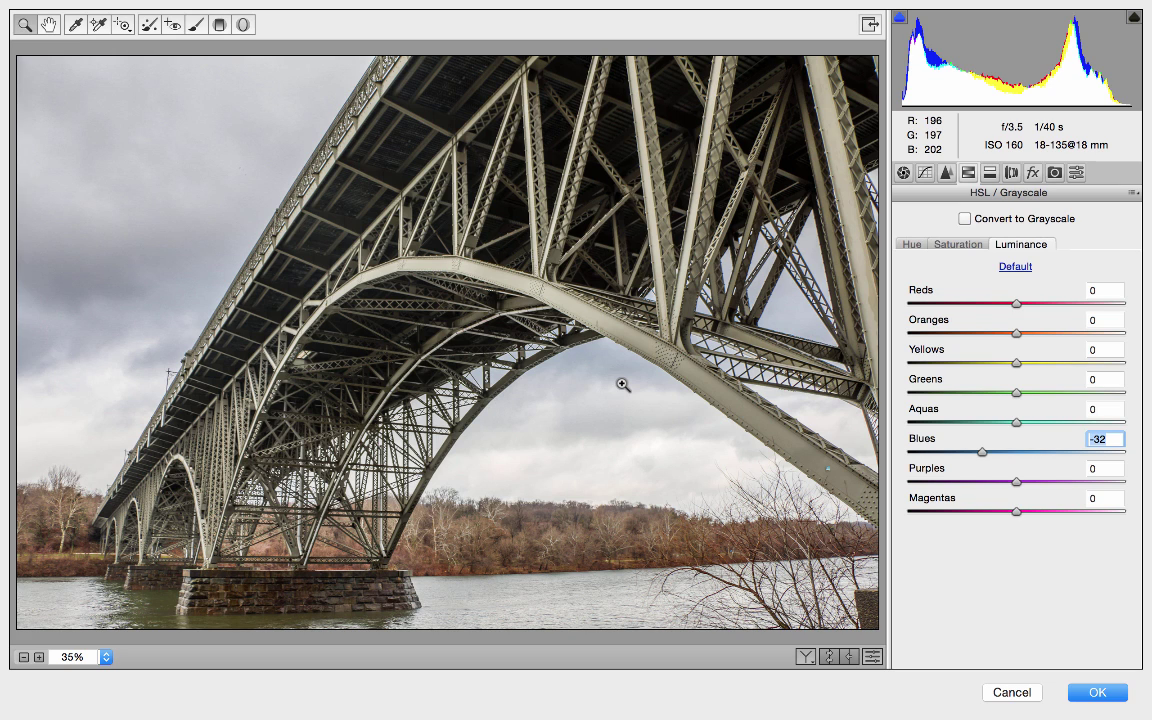
{"action": "left_click", "coordinate": [871, 657]}
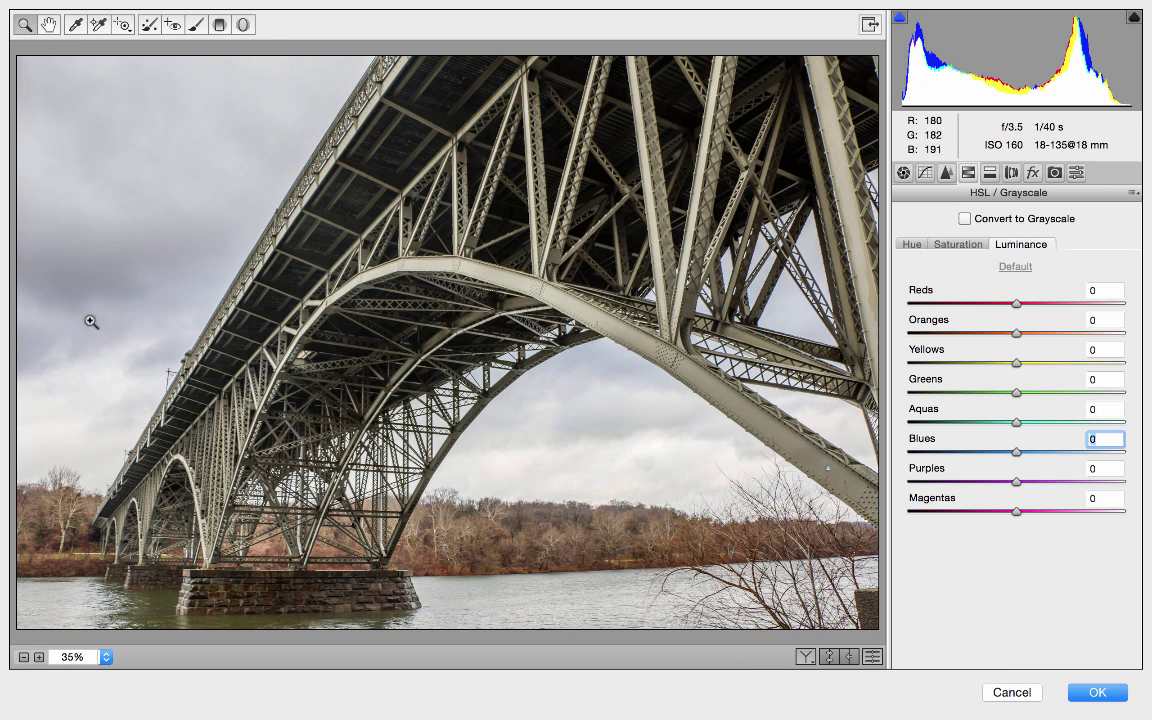
{"action": "left_click", "coordinate": [872, 658]}
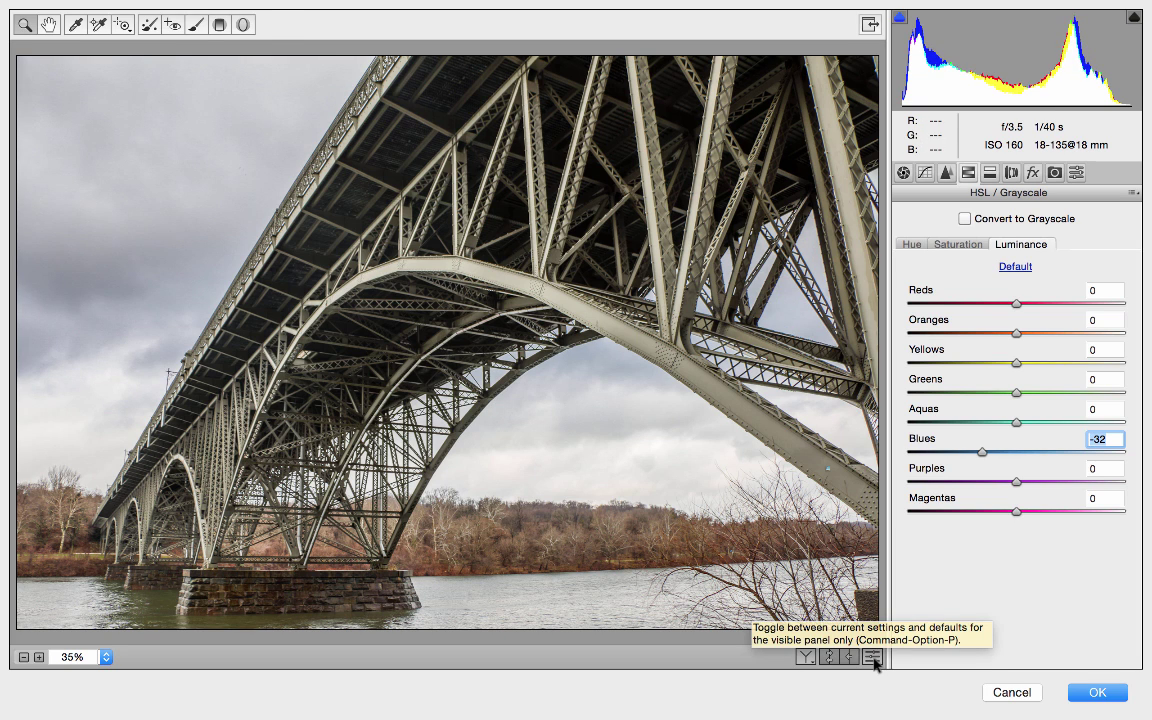
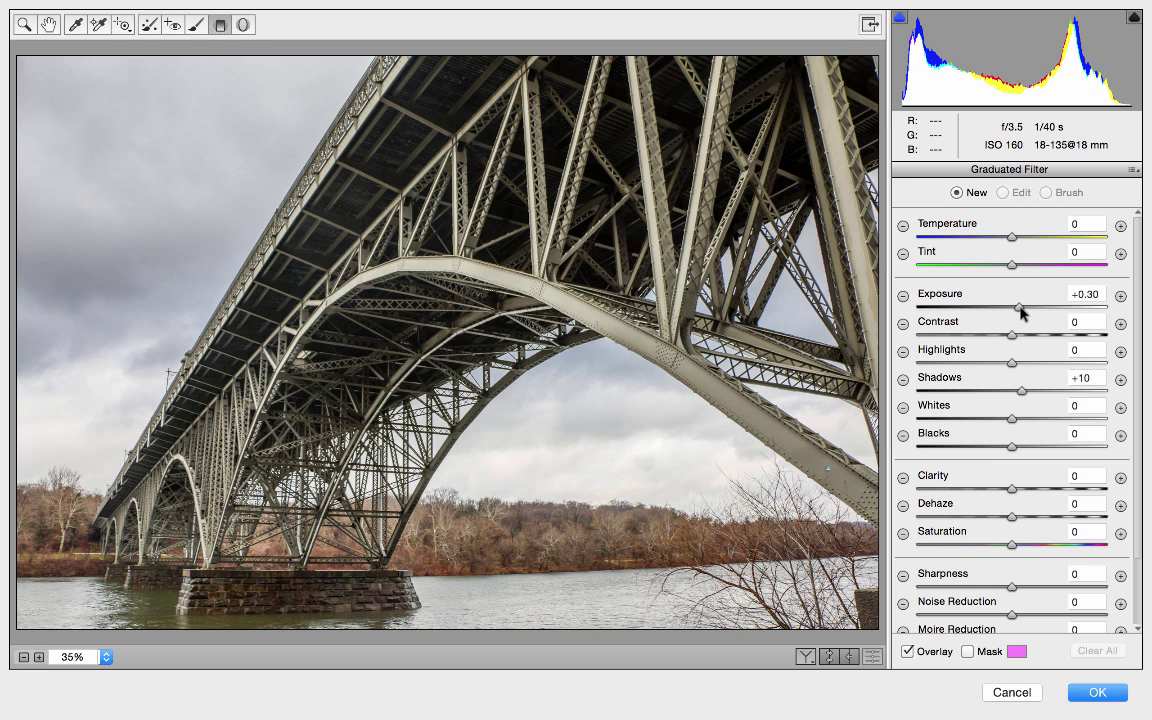
Prepare the Graduated Filter with Exposure -0.25, Highlights -20 and Shadows reset to 0
{"action": "left_click_drag", "start_coordinate": [1021, 312], "coordinate": [1006, 310]}
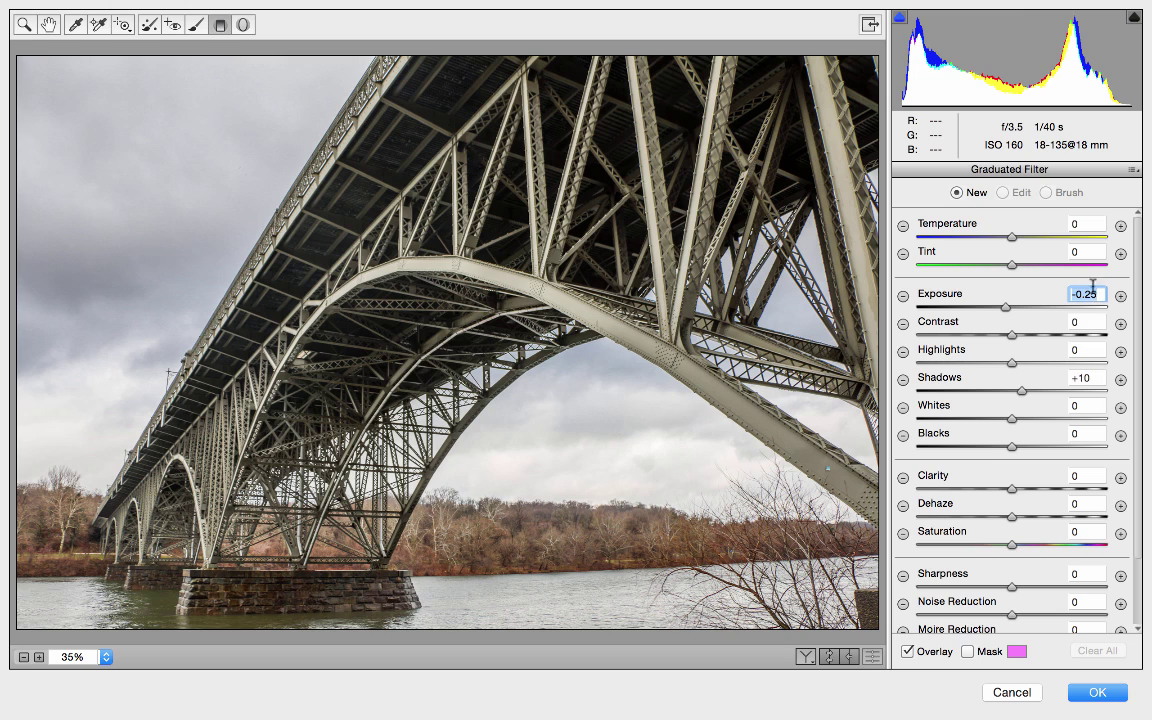
{"action": "left_click", "coordinate": [1022, 395]}
{"action": "double_click", "coordinate": [1022, 395]}
{"action": "left_click_drag", "start_coordinate": [1008, 363], "coordinate": [986, 362]}
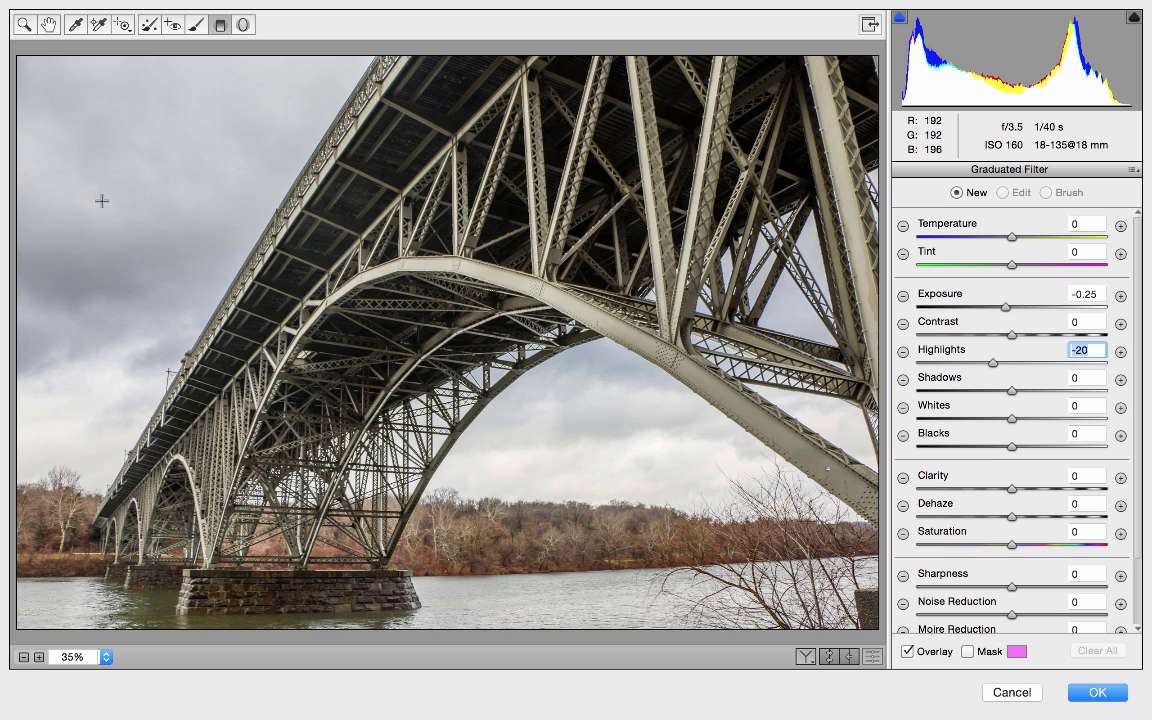
Place a diagonal graduated filter from the open sky to the edge of the bridge deck and adjust its starting point
{"action": "left_click_drag", "start_coordinate": [100, 190], "coordinate": [252, 285]}
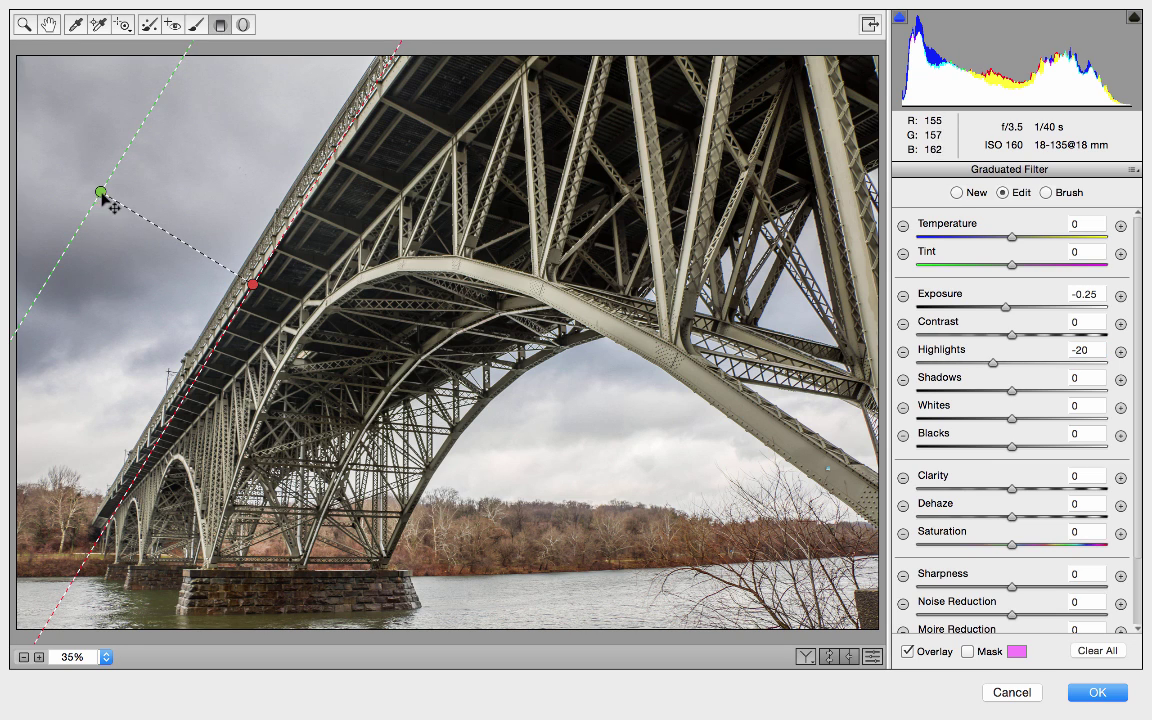
{"action": "left_click_drag", "start_coordinate": [104, 192], "coordinate": [217, 264]}
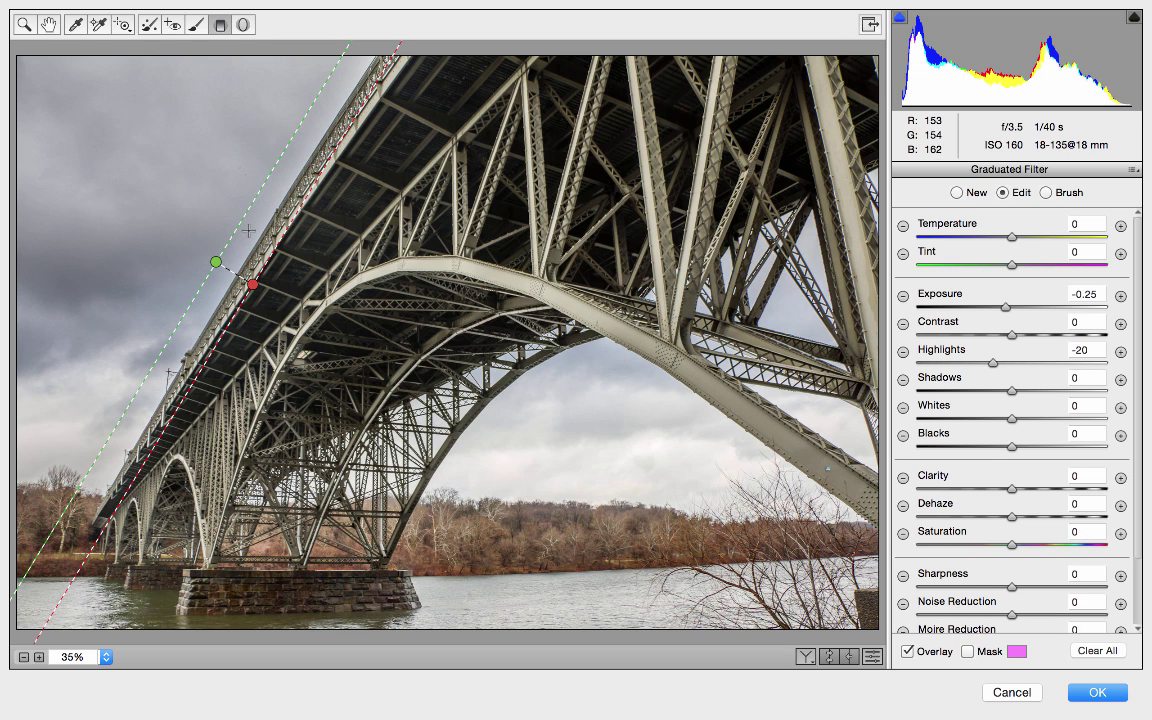
{"action": "left_click_drag", "start_coordinate": [215, 262], "coordinate": [140, 218]}
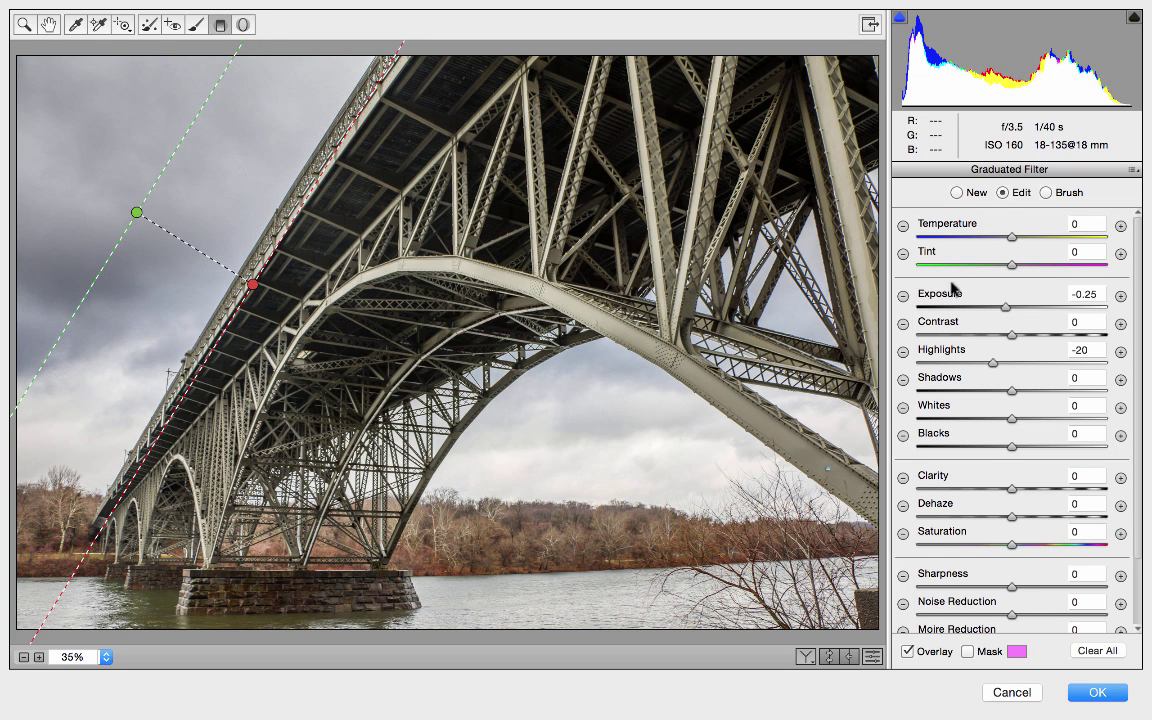
Try Highlights at -50 on the sky filter, then settle on -21 with Exposure at -0.25
{"action": "left_click_drag", "start_coordinate": [994, 365], "coordinate": [966, 366]}
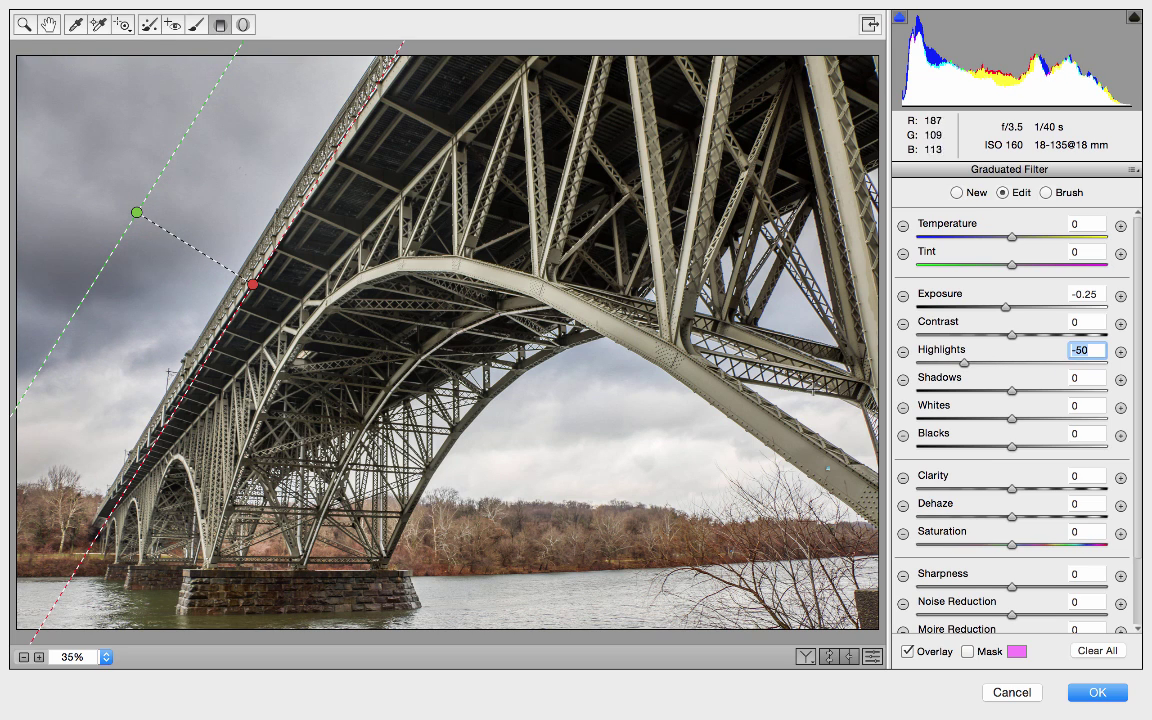
{"action": "left_click_drag", "start_coordinate": [966, 367], "coordinate": [993, 367]}
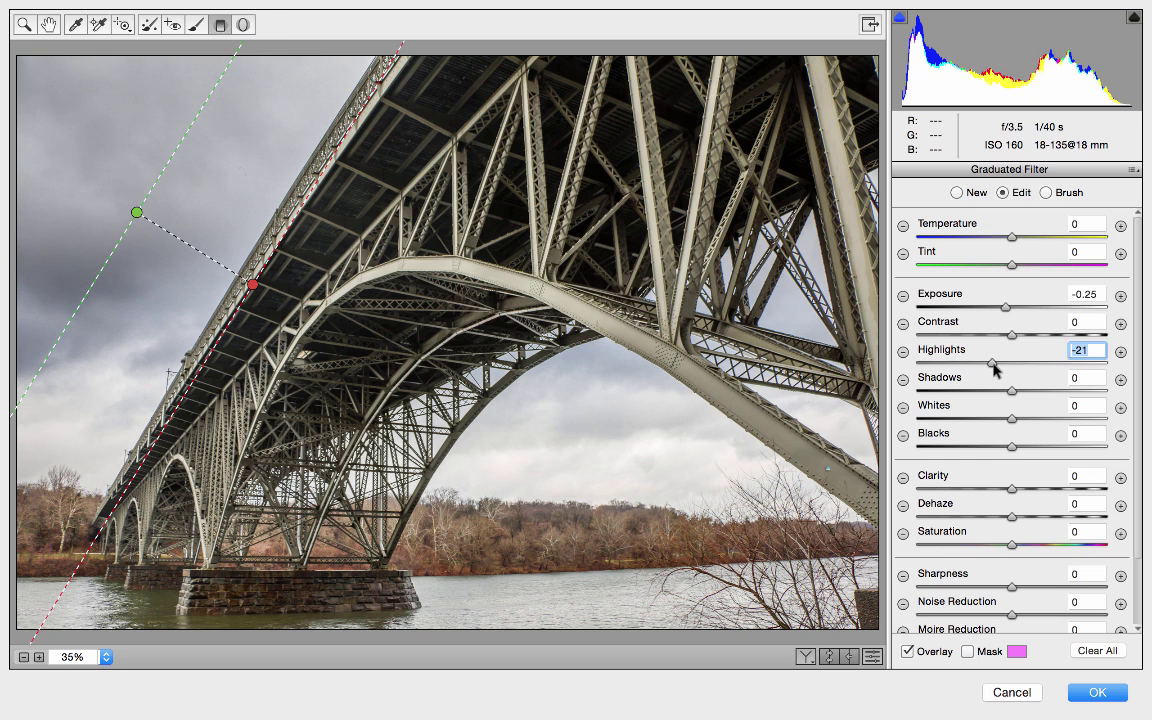
{"action": "left_click_drag", "start_coordinate": [1006, 312], "coordinate": [1009, 313]}
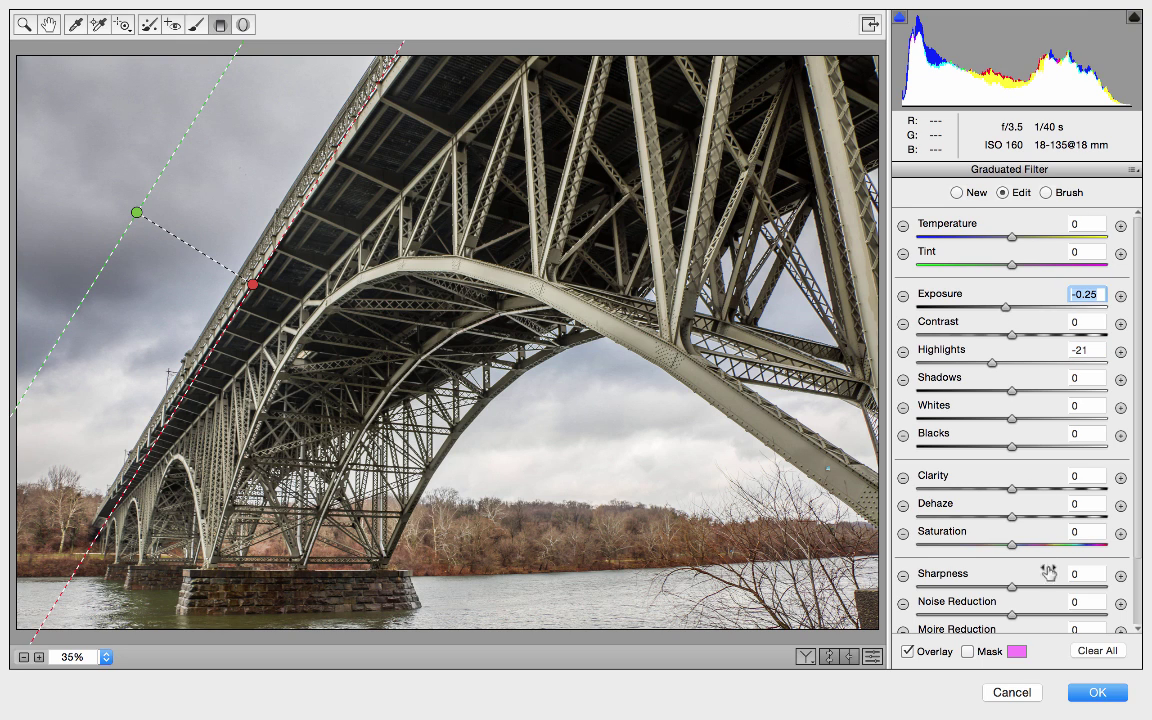
Hide the filter overlay, compare the sky with and without the graduated filter, and show the overlay again
{"action": "left_click", "coordinate": [908, 652]}
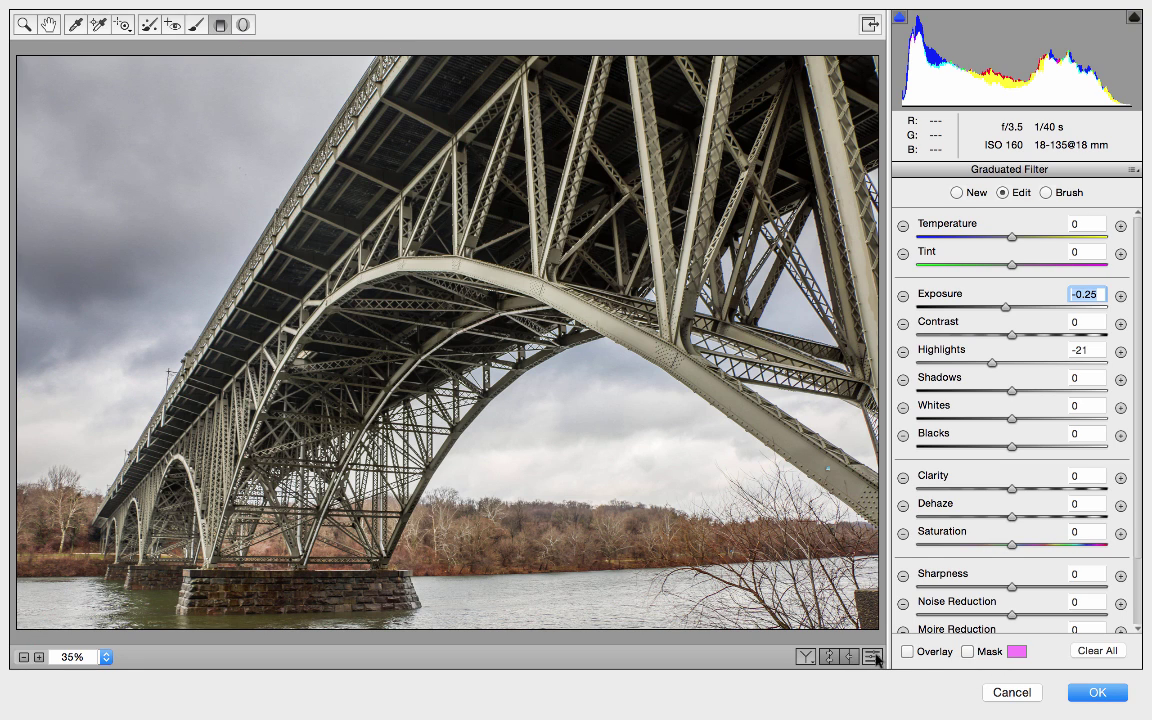
{"action": "key", "text": "Delete"}
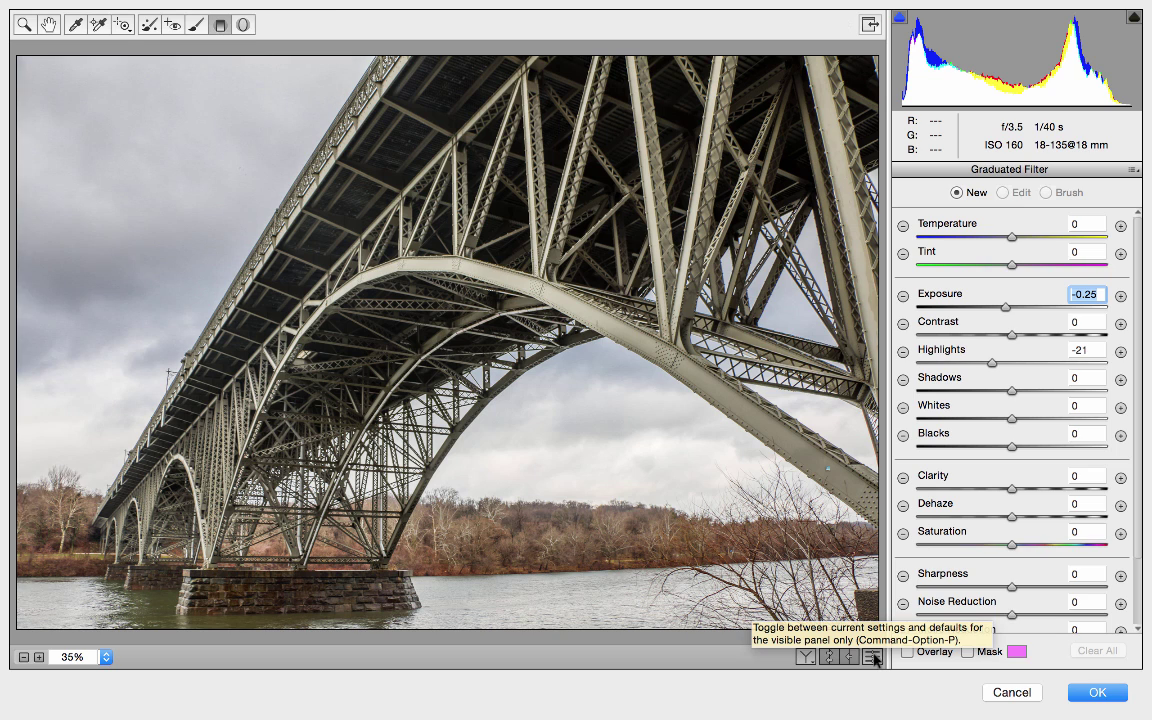
{"action": "key", "text": "super+z"}
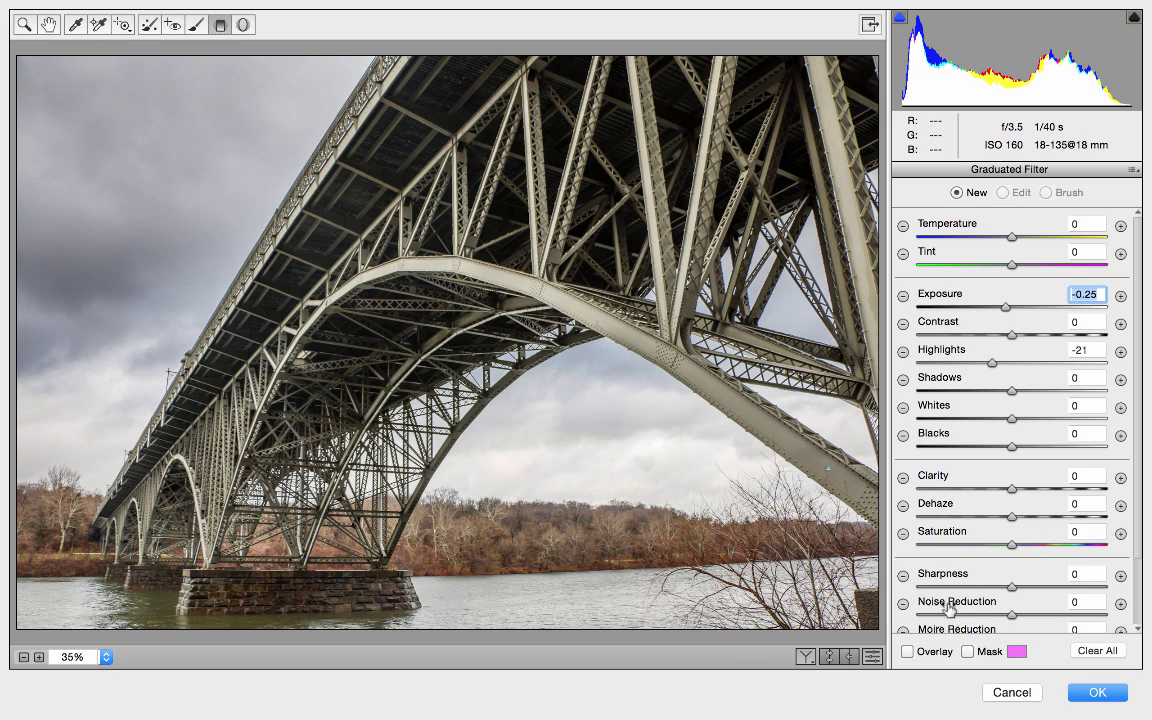
{"action": "left_click", "coordinate": [907, 651]}
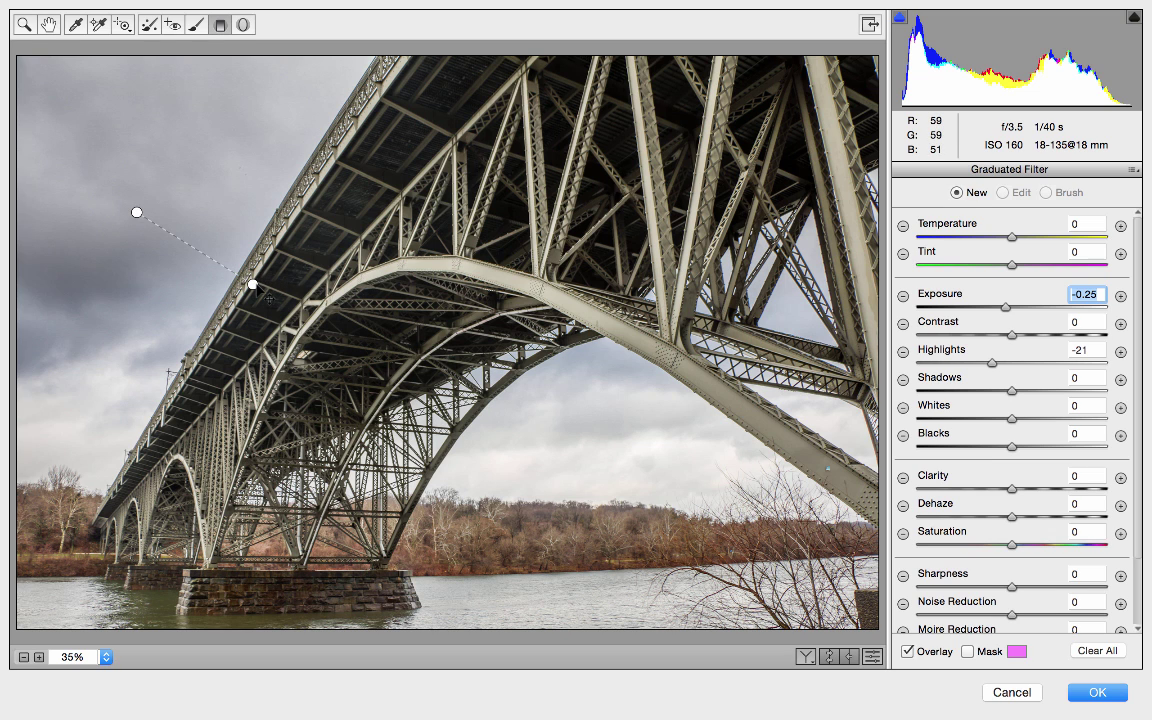
Extend the sky filter's end point further onto the bridge and compare the result with the overlay hidden
{"action": "mouse_move", "coordinate": [253, 284]}
{"action": "left_mouse_down"}
{"action": "mouse_move", "coordinate": [285, 309]}
{"action": "mouse_move", "coordinate": [280, 298]}
{"action": "left_mouse_up"}
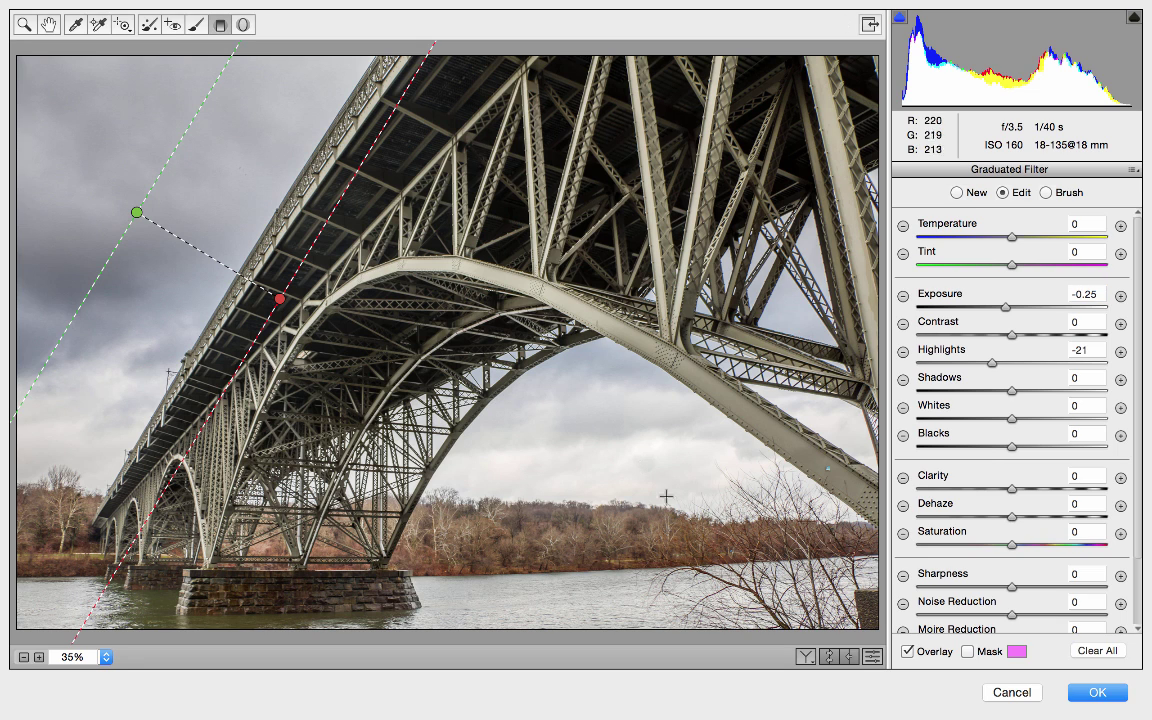
{"action": "left_click", "coordinate": [906, 652]}
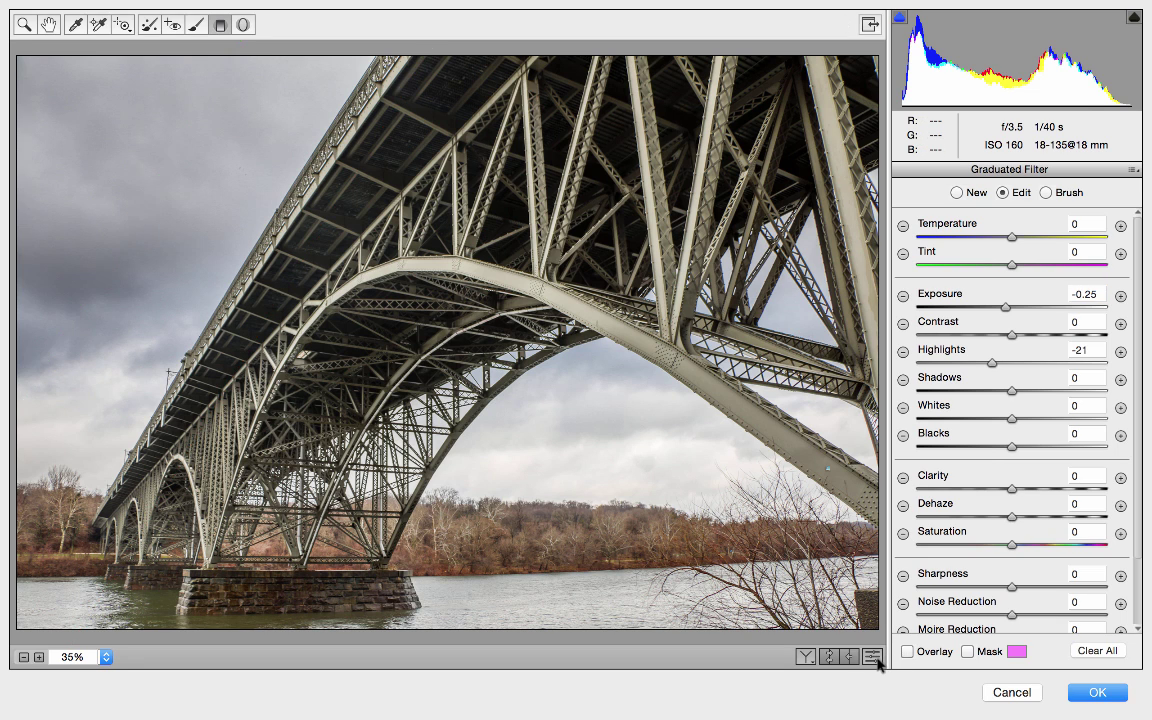
{"action": "left_click", "coordinate": [874, 659]}
{"action": "left_click", "coordinate": [874, 659]}
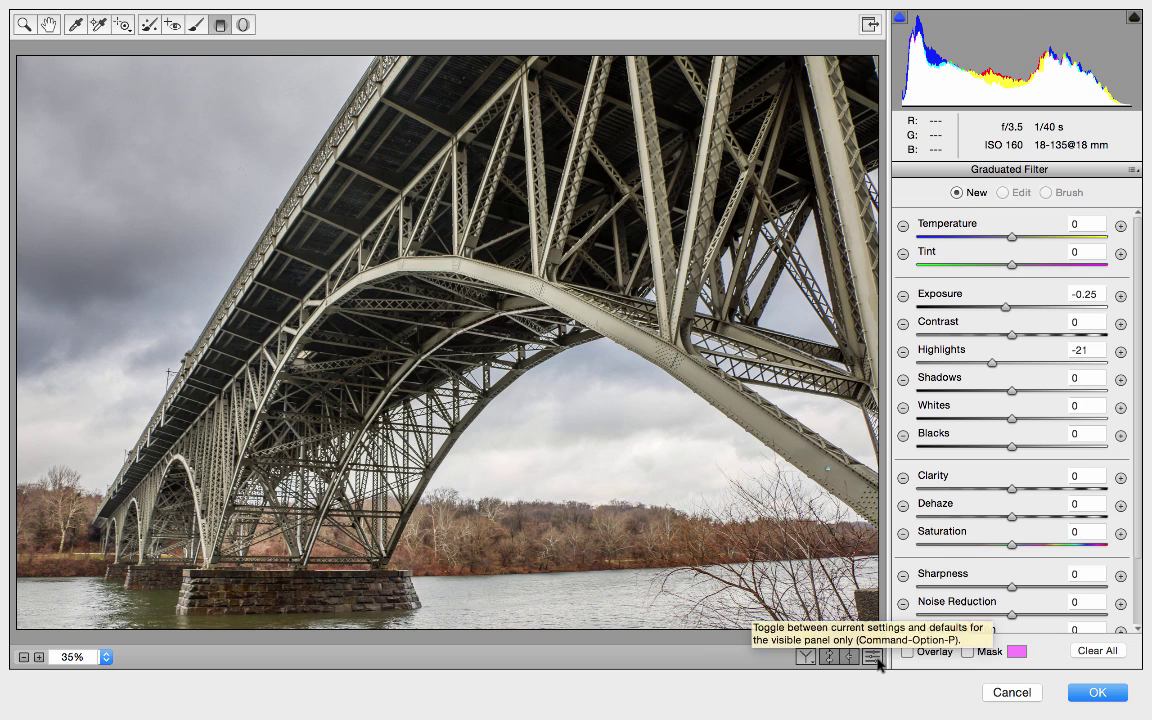
{"action": "left_click", "coordinate": [907, 652]}
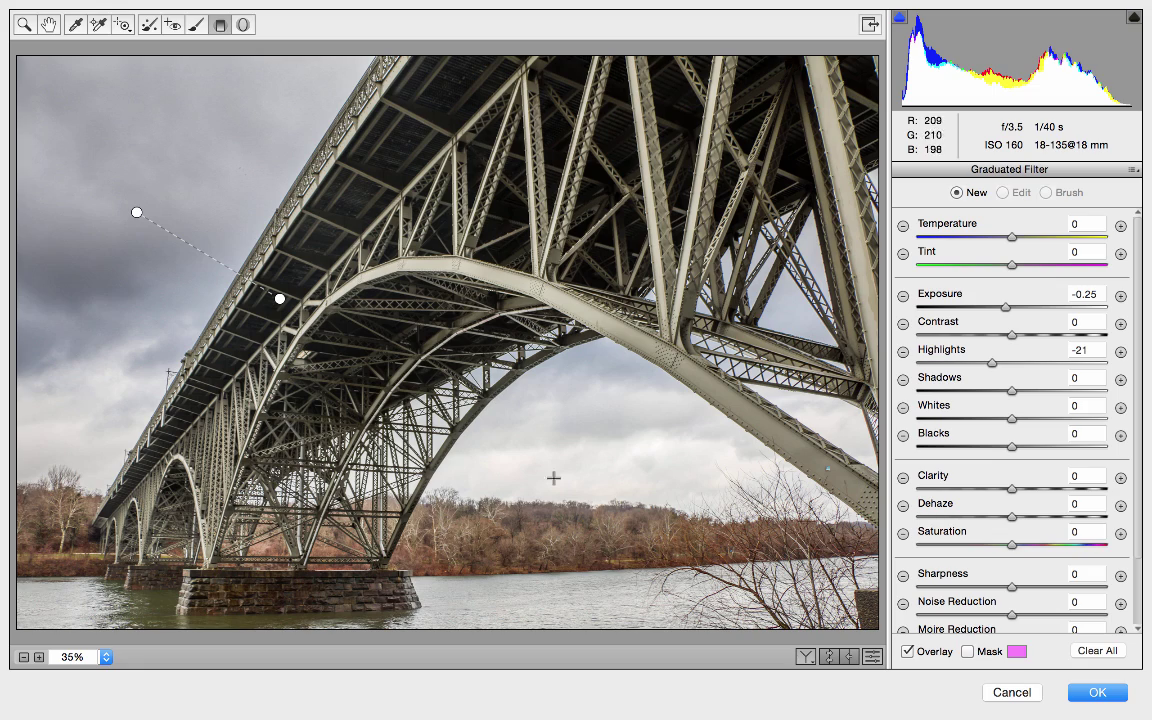
Add a second graduated filter to the sky beneath the arch, fading toward the bridge, and shorten its transition
{"action": "left_click_drag", "start_coordinate": [508, 378], "coordinate": [583, 450]}
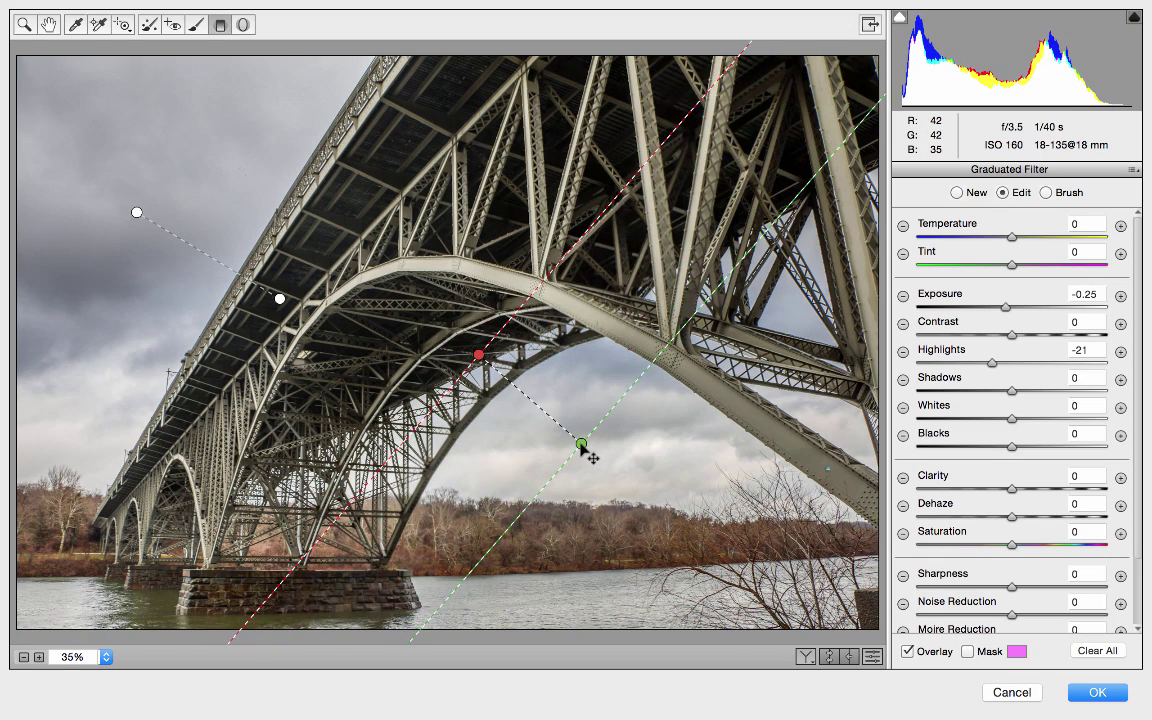
{"action": "left_click_drag", "start_coordinate": [479, 355], "coordinate": [508, 372]}
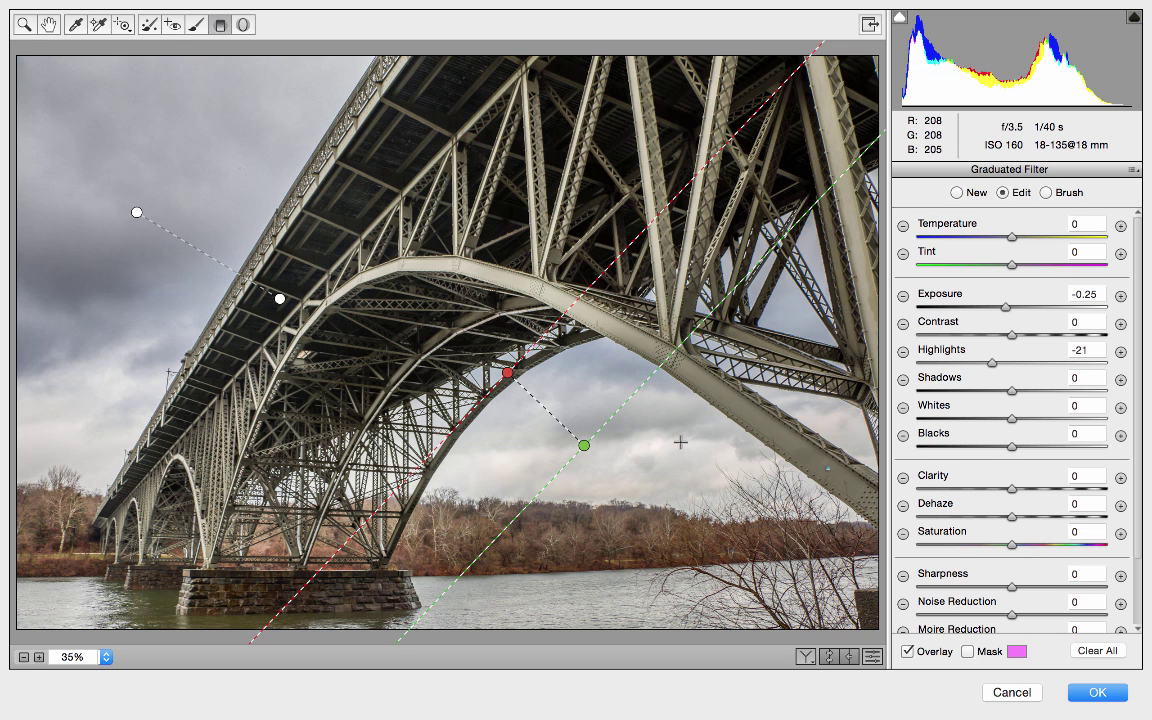
Compare the image with and without both graduated filters and reselect the filter beneath the arch
{"action": "left_click", "coordinate": [873, 659]}
{"action": "left_click", "coordinate": [874, 659]}
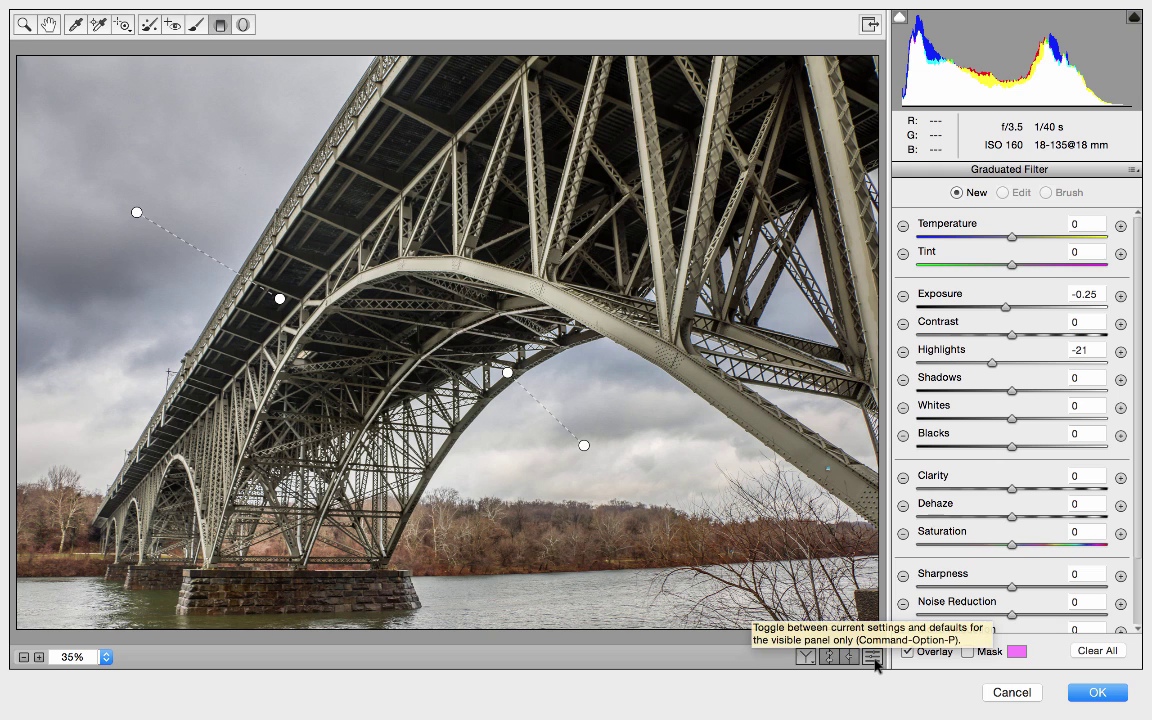
{"action": "left_click", "coordinate": [873, 659]}
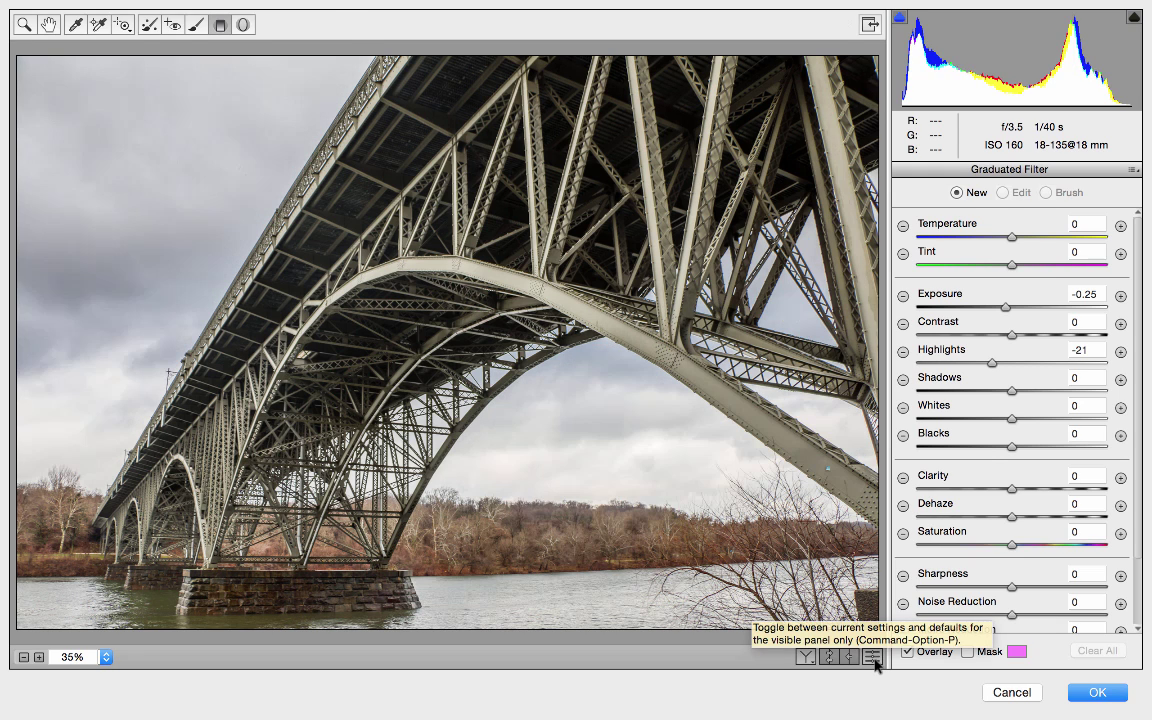
{"action": "left_click", "coordinate": [874, 659]}
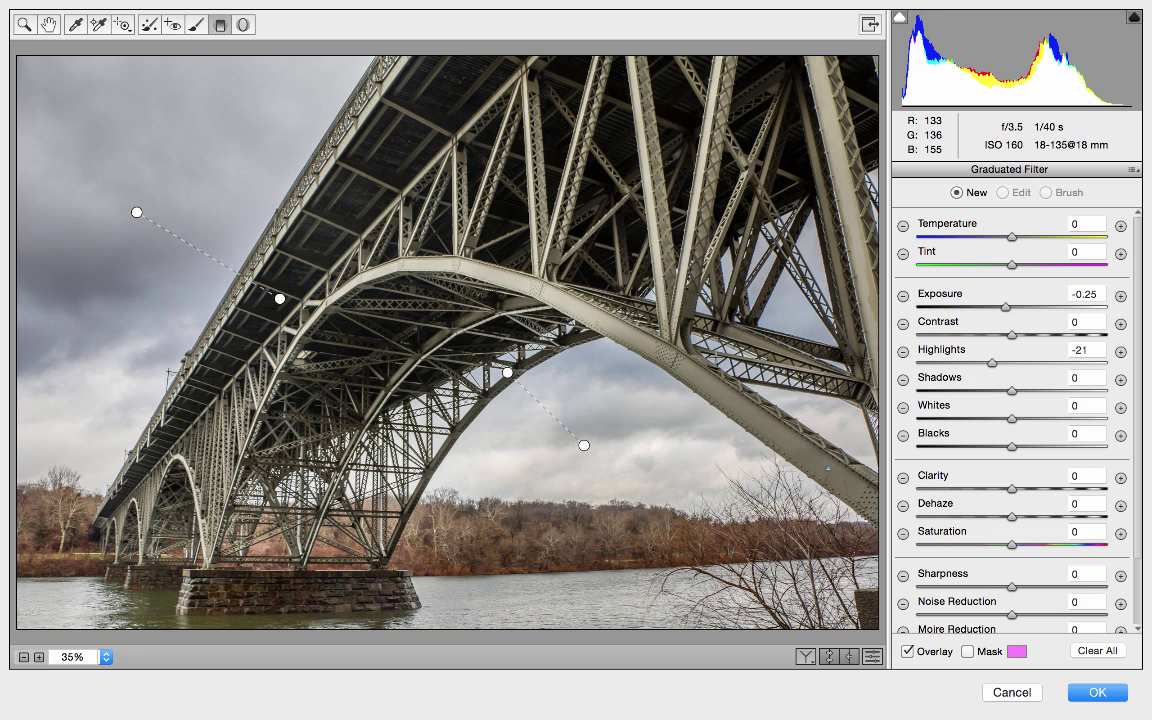
{"action": "left_click", "coordinate": [585, 446]}
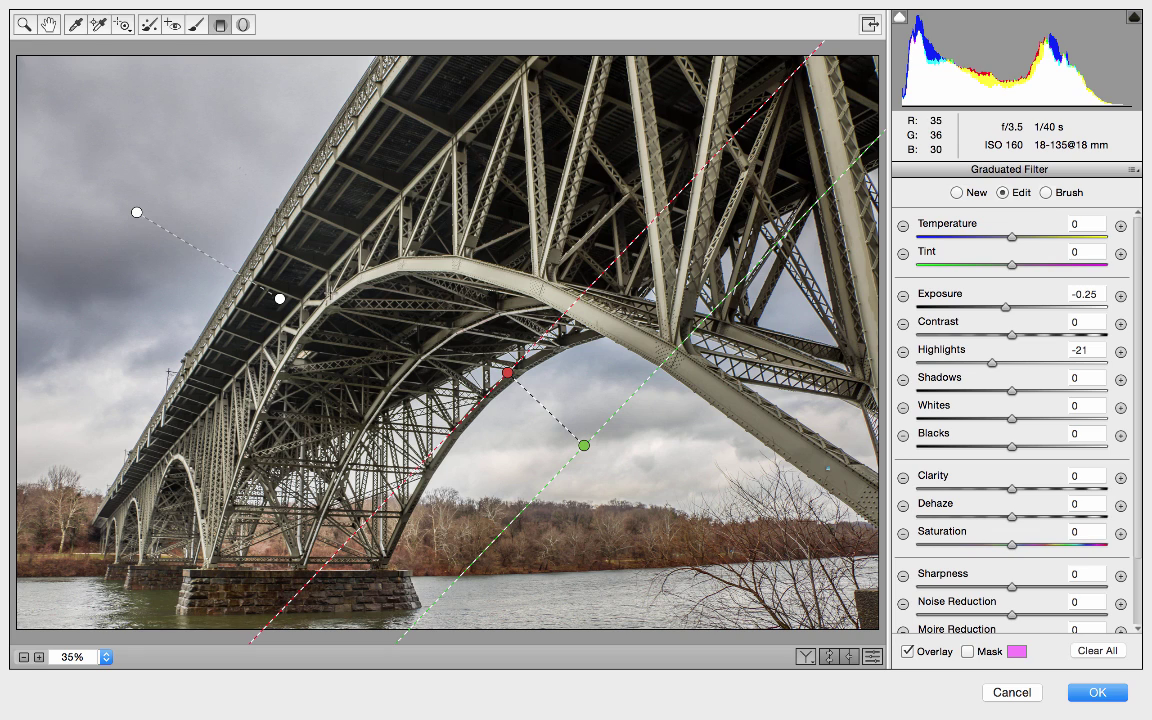
Switch to the Adjustment Brush and resize the brush to 18
{"action": "left_click", "coordinate": [200, 30]}
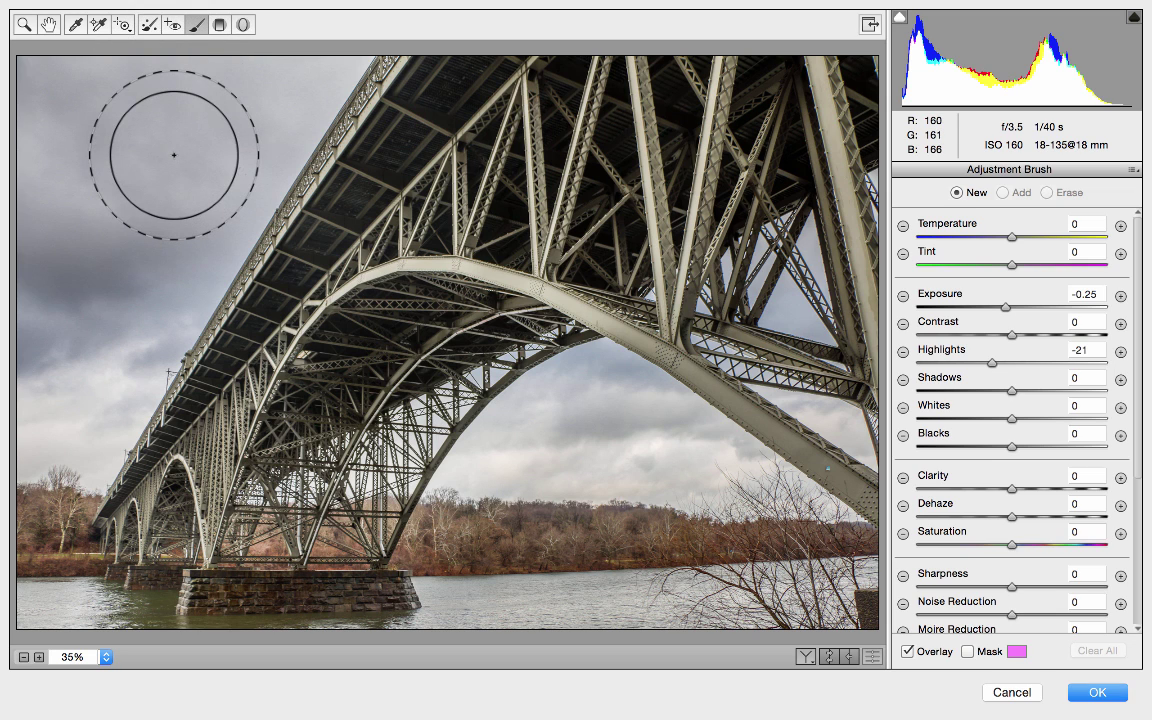
{"action": "key", "text": "bracketleft"}
{"action": "key", "text": "bracketleft"}
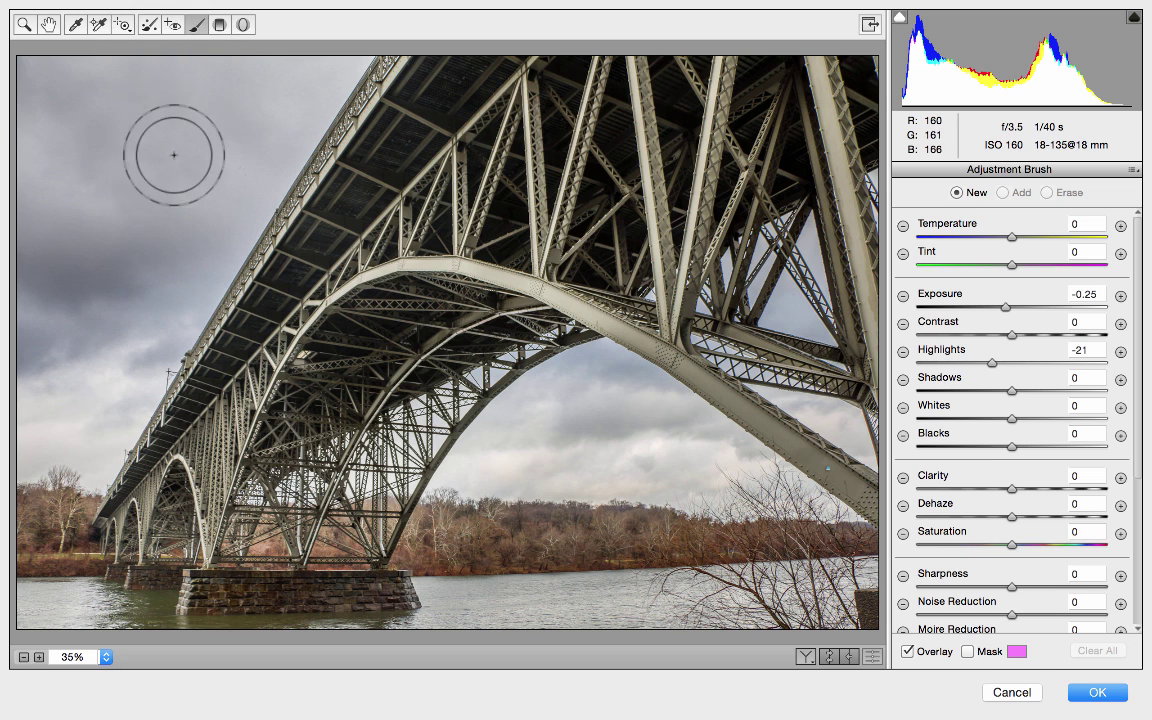
{"action": "key", "text": "bracketright"}
{"action": "key", "text": "bracketright"}
{"action": "key", "text": "bracketleft"}
{"action": "key", "text": "bracketleft"}
{"action": "key", "text": "bracketright"}
{"action": "key", "text": "bracketright"}
{"action": "key", "text": "bracketright"}
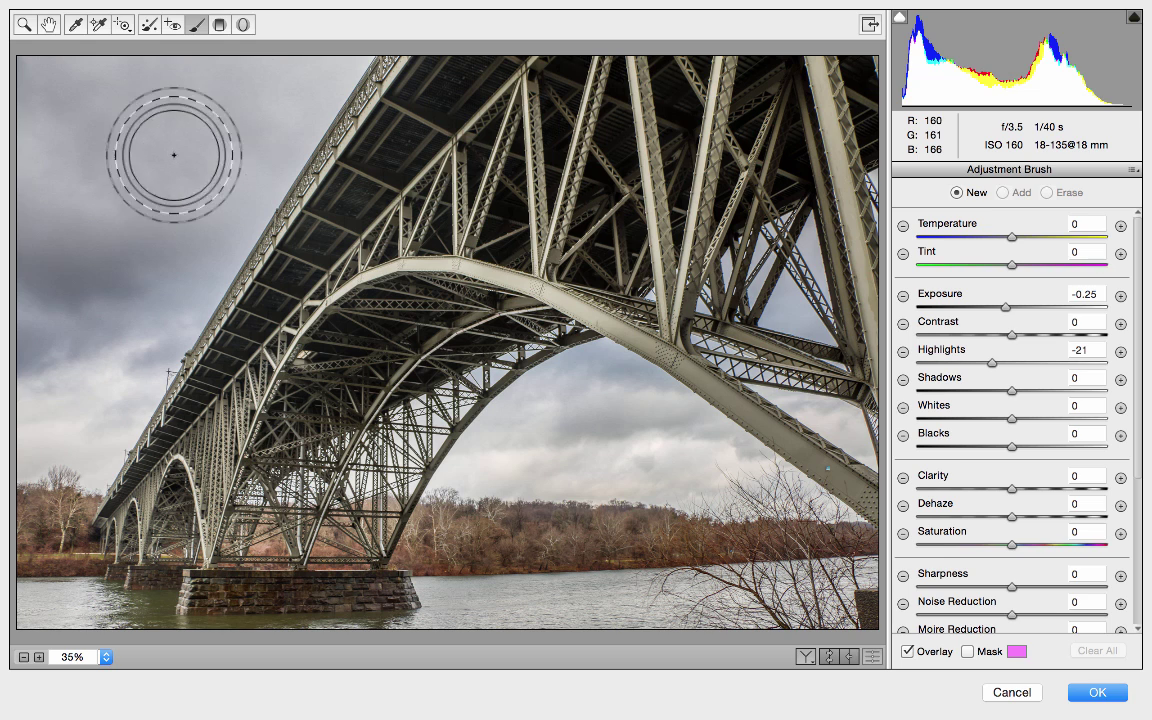
{"action": "key", "text": "bracketleft"}
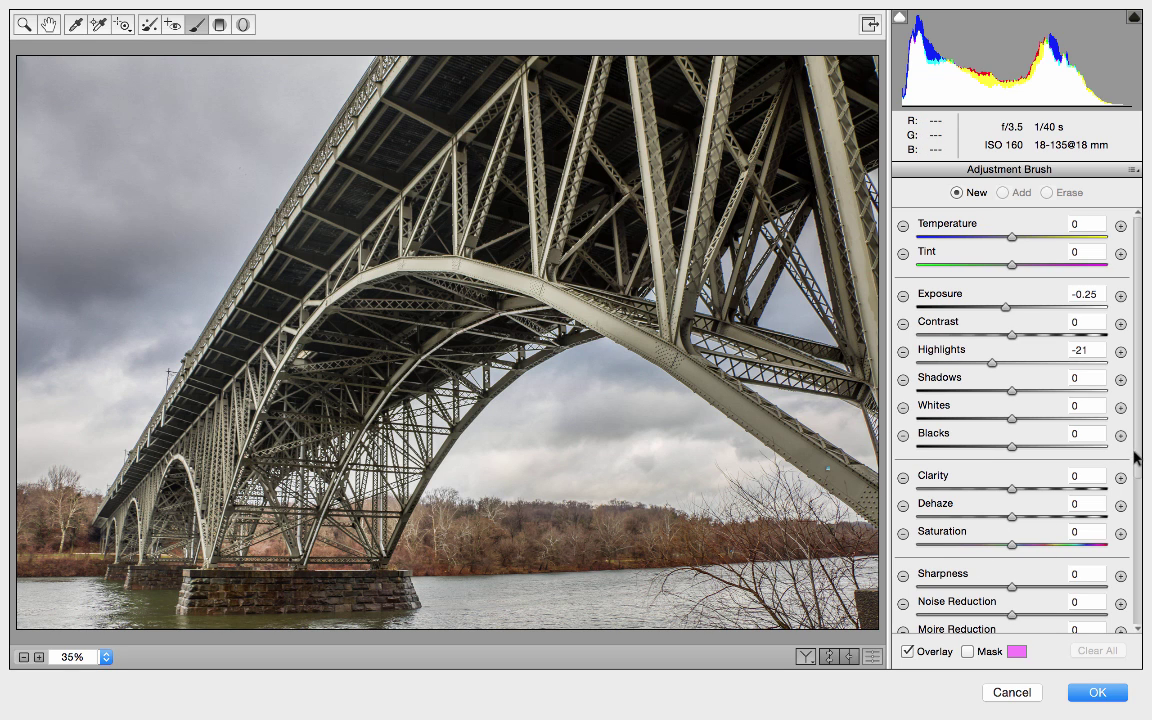
Try a brush feather of 10, and settle on a feather of 33
{"action": "left_click_drag", "start_coordinate": [1138, 455], "coordinate": [1139, 581]}
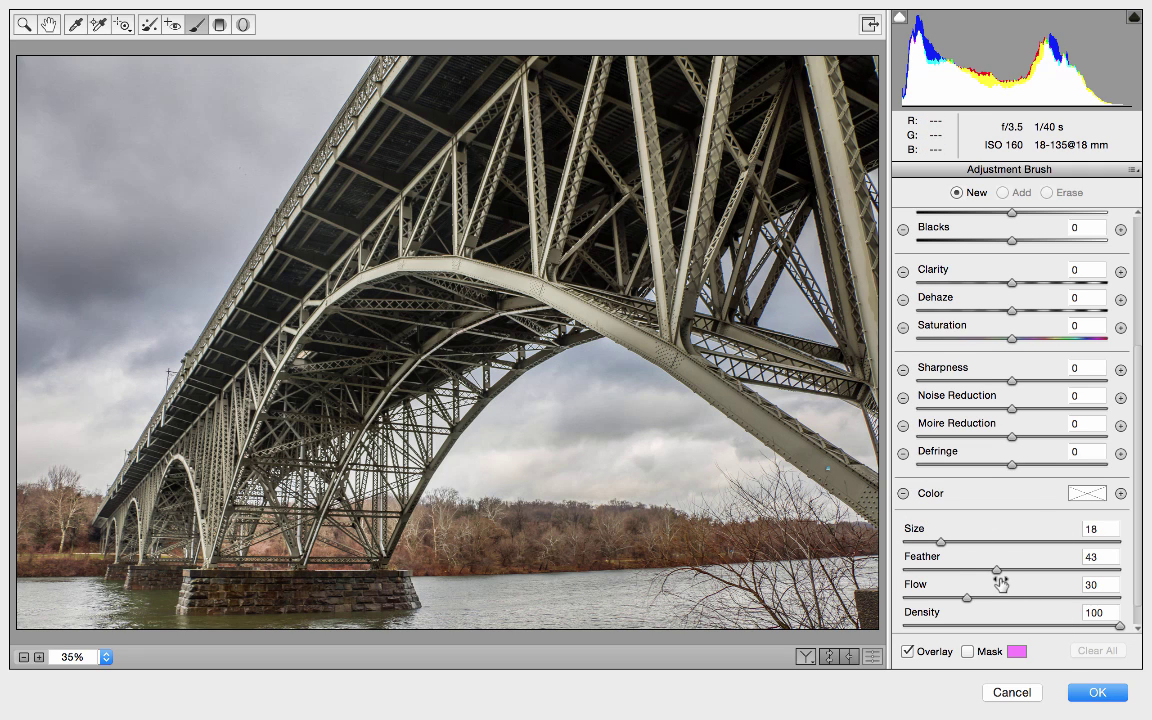
{"action": "left_click_drag", "start_coordinate": [989, 573], "coordinate": [926, 570]}
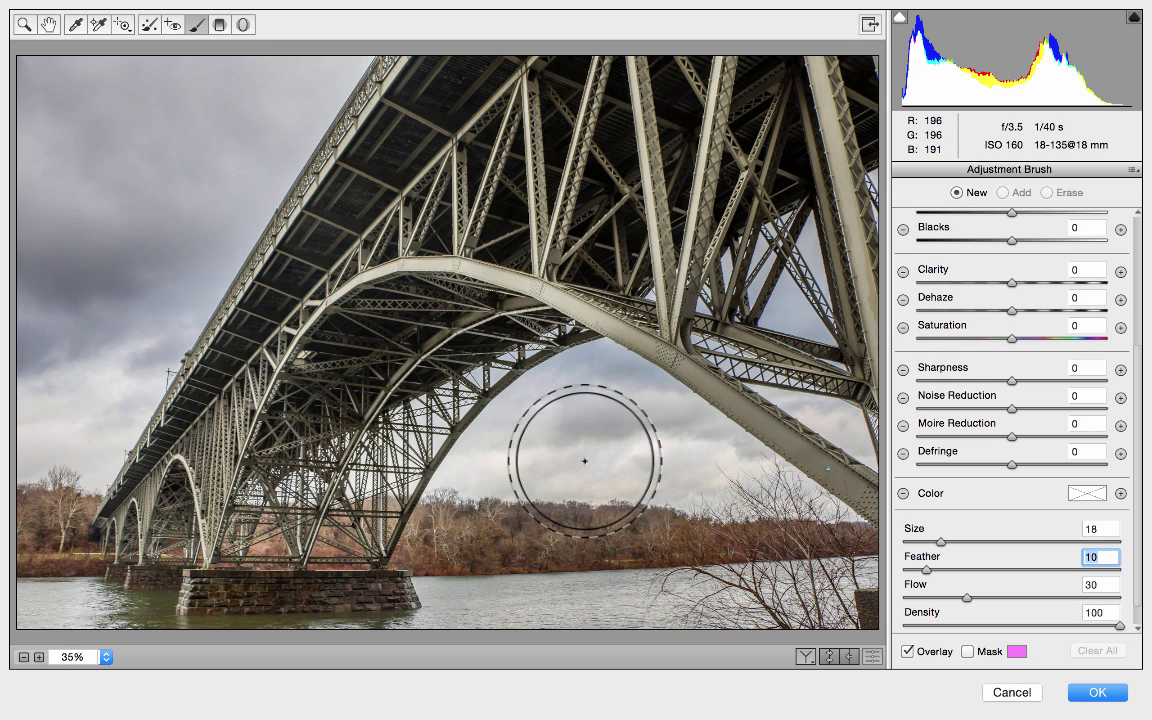
{"action": "left_click_drag", "start_coordinate": [926, 572], "coordinate": [974, 572]}
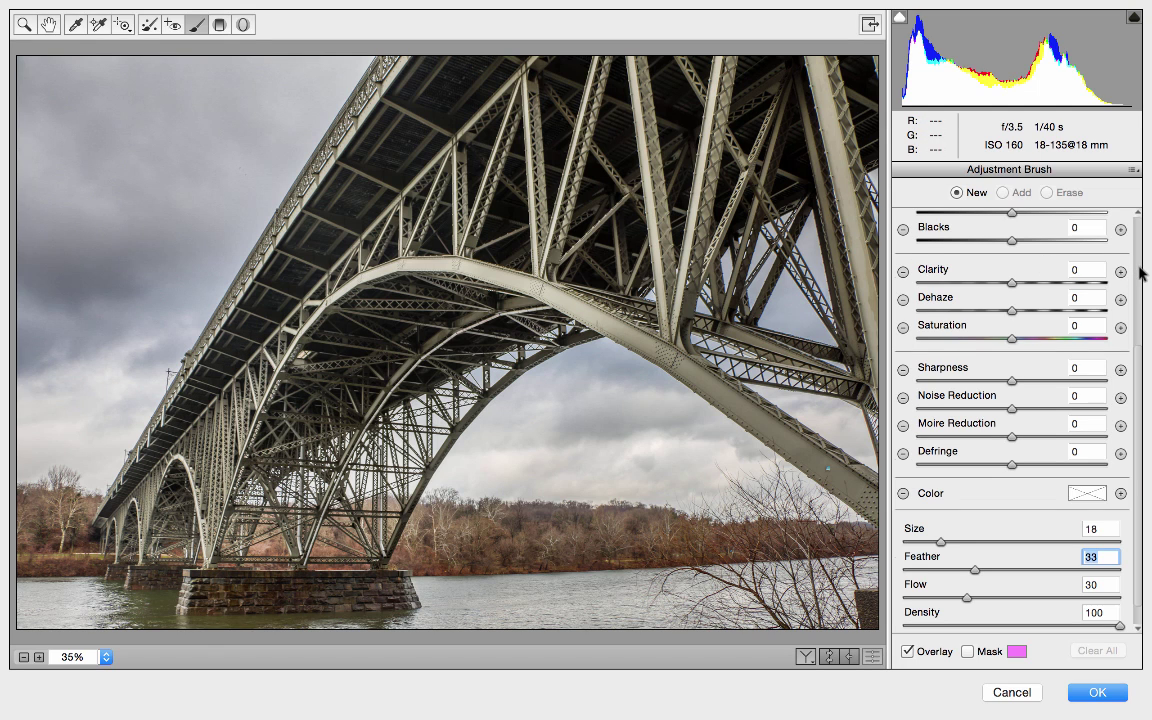
Reset the brush's Highlights to 0 and set its Exposure to +0.25 and Shadows to +20
{"action": "scroll", "coordinate": [1133, 258], "scroll_direction": "up", "scroll_amount": 5}
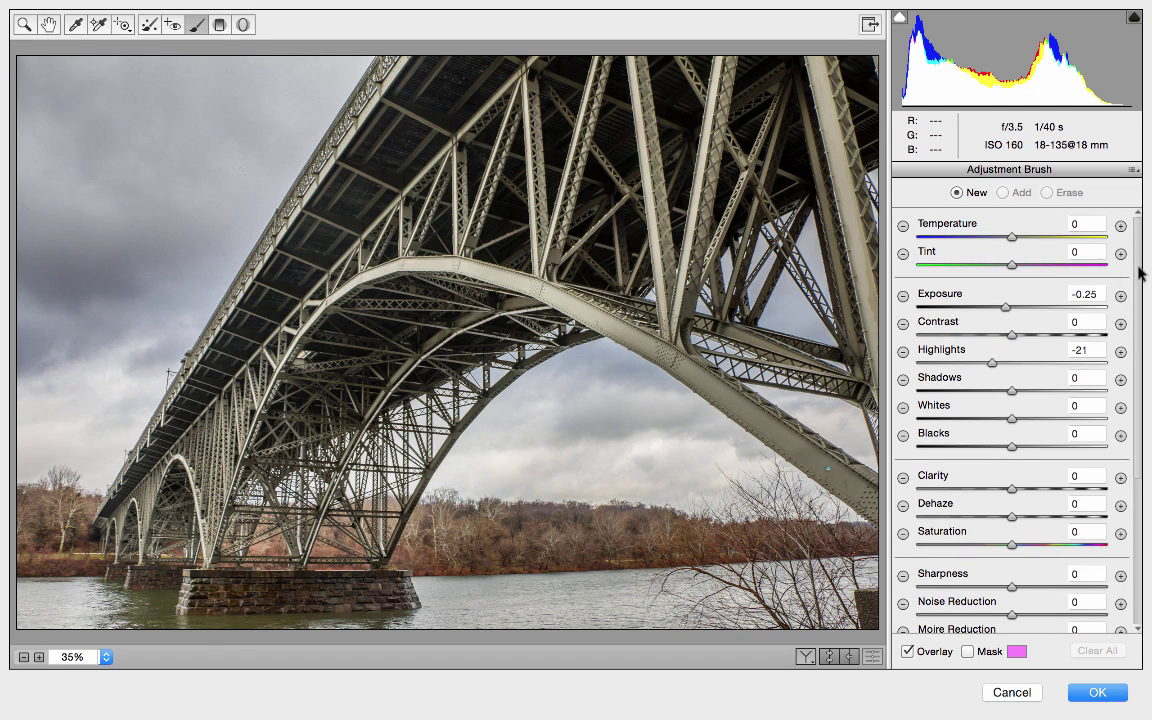
{"action": "double_click", "coordinate": [992, 363]}
{"action": "left_click", "coordinate": [1087, 294]}
{"action": "key", "text": "Up"}
{"action": "key", "text": "Up"}
{"action": "key", "text": "Up"}
{"action": "key", "text": "Up"}
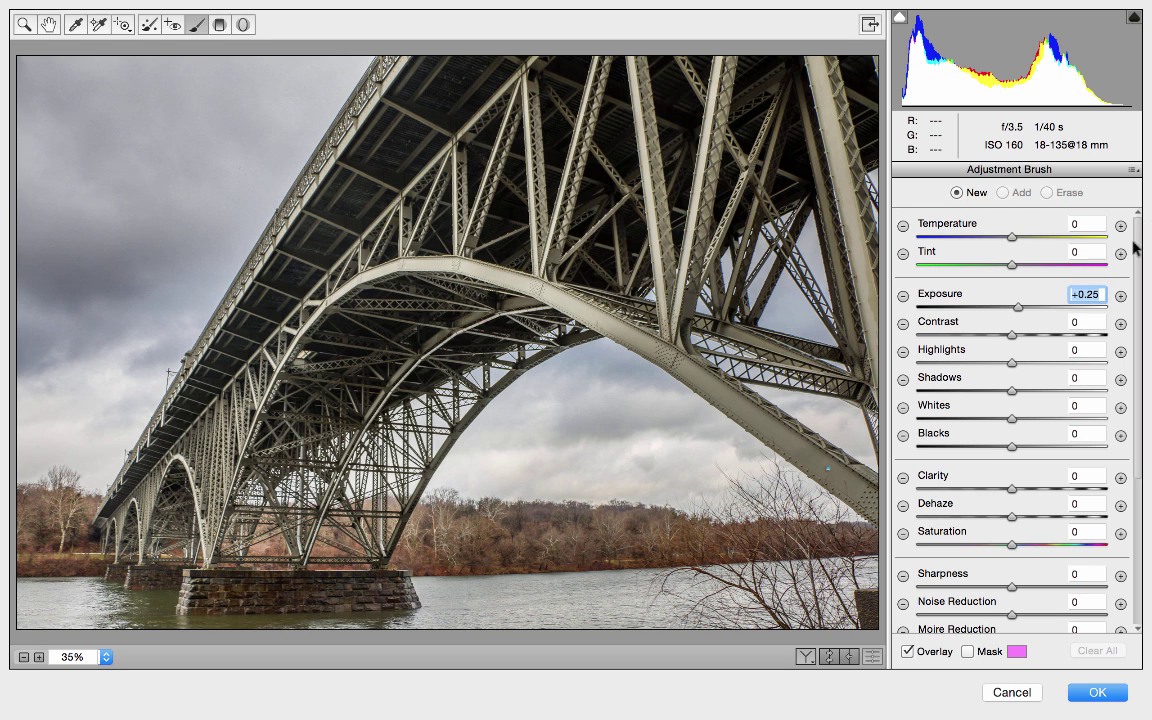
{"action": "left_click", "coordinate": [1028, 391]}
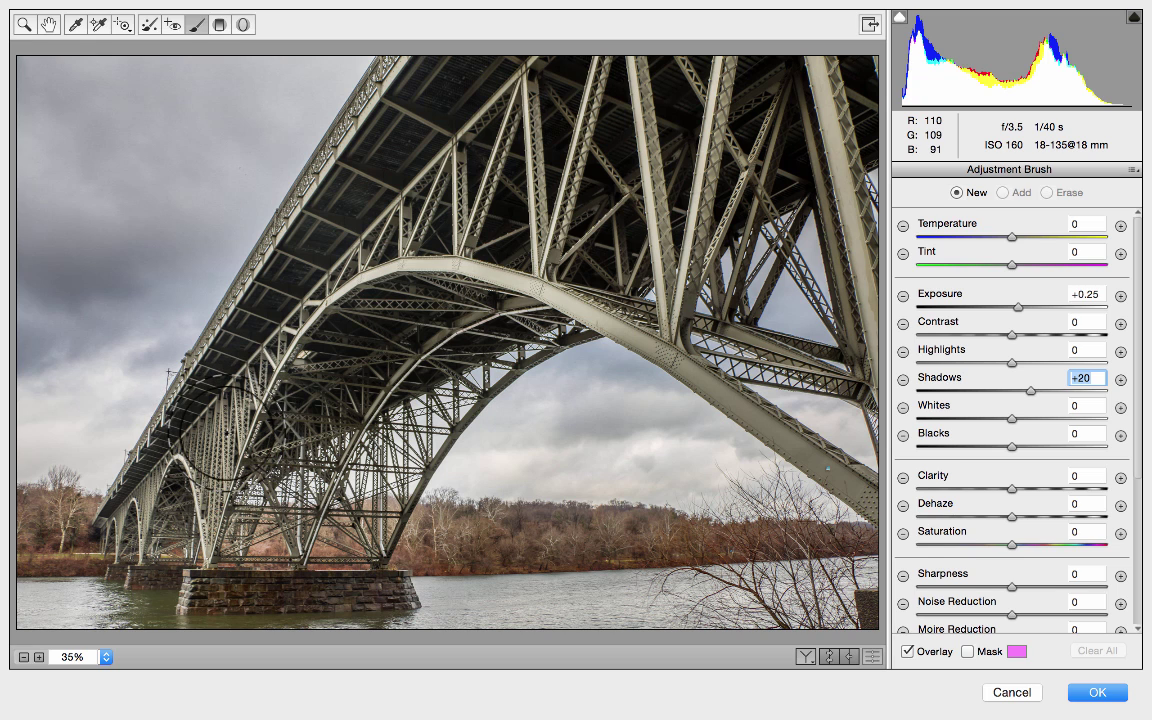
Brush the adjustment over the bridge's dark underside and check the painted area with the mask shown briefly
{"action": "mouse_move", "coordinate": [172, 415]}
{"action": "left_mouse_down"}
{"action": "mouse_move", "coordinate": [215, 345]}
{"action": "mouse_move", "coordinate": [290, 280]}
{"action": "mouse_move", "coordinate": [310, 288]}
{"action": "mouse_move", "coordinate": [305, 255]}
{"action": "mouse_move", "coordinate": [335, 195]}
{"action": "mouse_move", "coordinate": [370, 150]}
{"action": "mouse_move", "coordinate": [423, 123]}
{"action": "mouse_move", "coordinate": [390, 100]}
{"action": "mouse_move", "coordinate": [440, 100]}
{"action": "mouse_move", "coordinate": [465, 115]}
{"action": "mouse_move", "coordinate": [396, 228]}
{"action": "mouse_move", "coordinate": [300, 280]}
{"action": "mouse_move", "coordinate": [255, 340]}
{"action": "mouse_move", "coordinate": [248, 378]}
{"action": "mouse_move", "coordinate": [330, 340]}
{"action": "mouse_move", "coordinate": [370, 300]}
{"action": "mouse_move", "coordinate": [545, 243]}
{"action": "mouse_move", "coordinate": [710, 140]}
{"action": "mouse_move", "coordinate": [785, 125]}
{"action": "mouse_move", "coordinate": [760, 105]}
{"action": "mouse_move", "coordinate": [745, 50]}
{"action": "mouse_move", "coordinate": [640, 40]}
{"action": "mouse_move", "coordinate": [650, 80]}
{"action": "mouse_move", "coordinate": [440, 185]}
{"action": "left_mouse_up"}
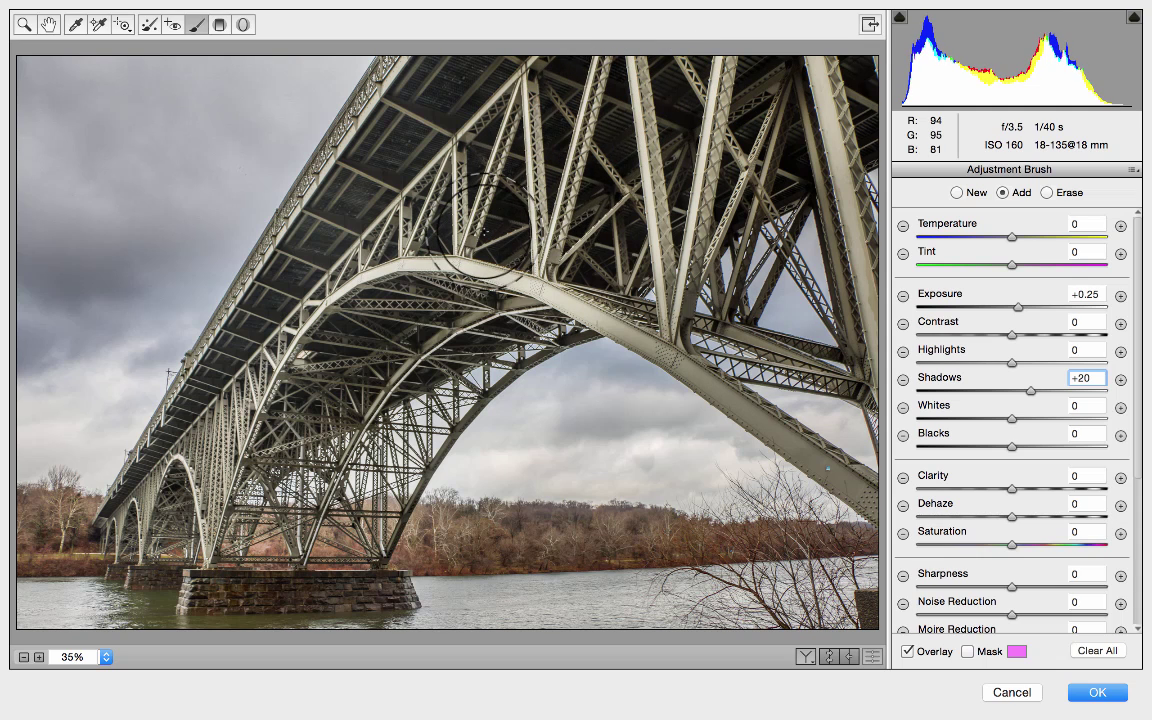
{"action": "left_click", "coordinate": [967, 652]}
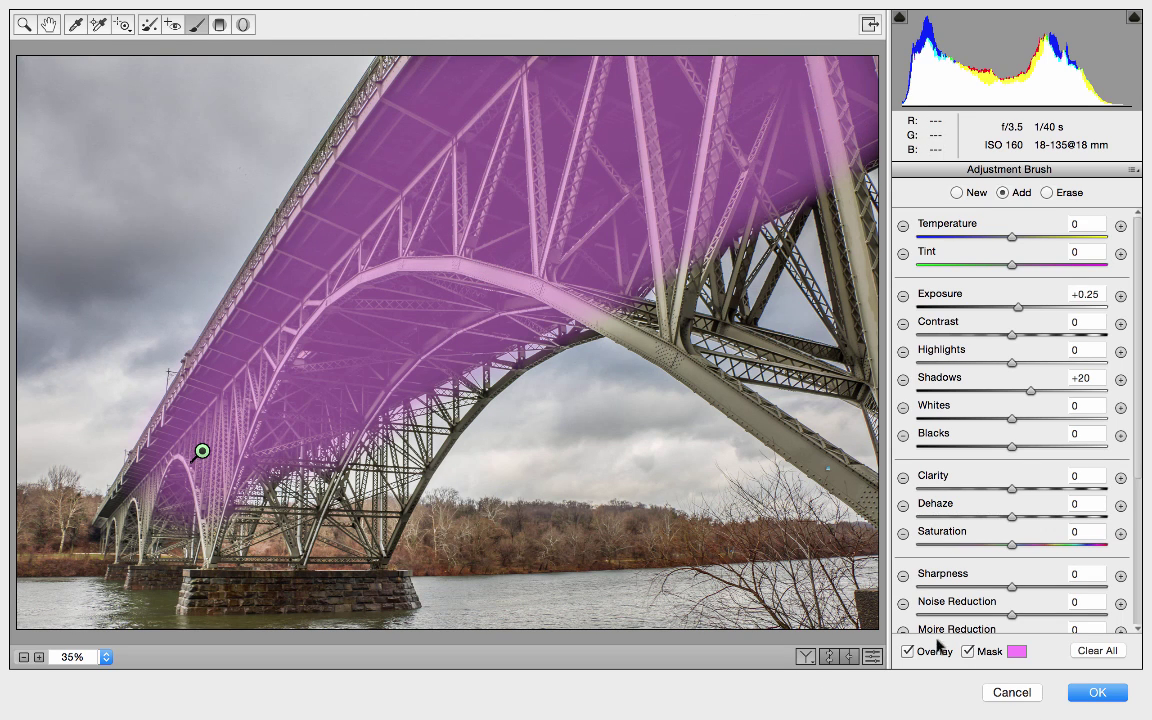
{"action": "left_click", "coordinate": [967, 652]}
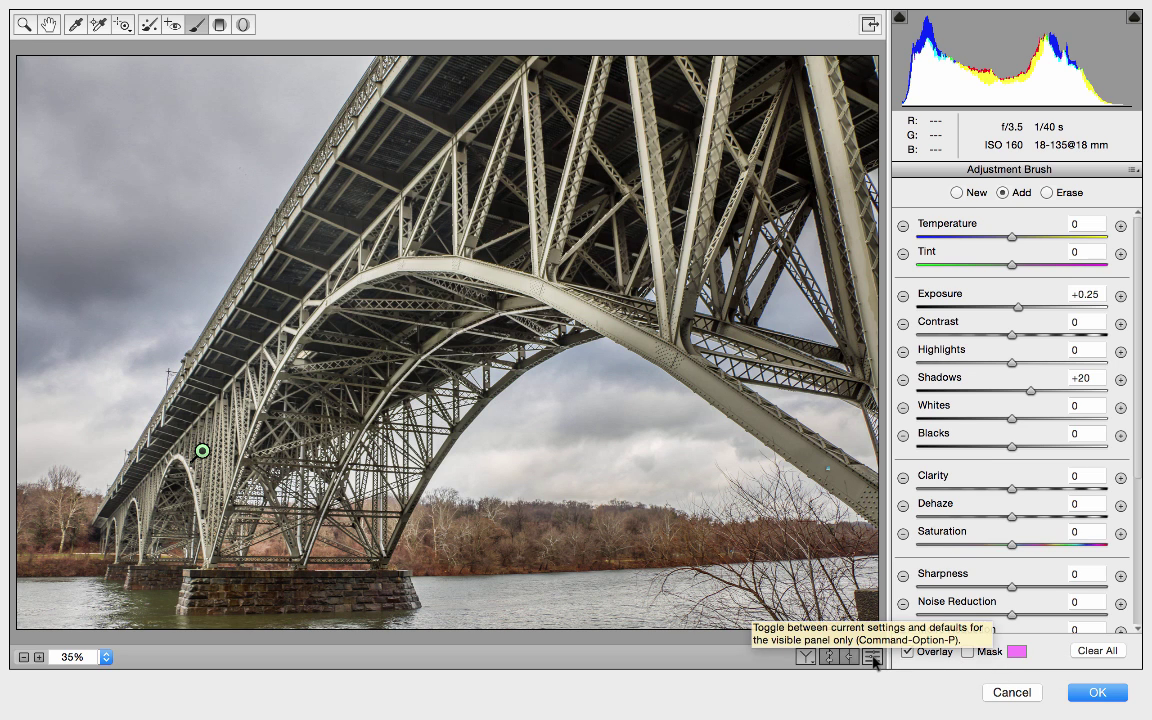
Compare the bridge with and without the brush adjustment, and reselect the brush pin to review its Exposure
{"action": "key", "text": "Delete"}
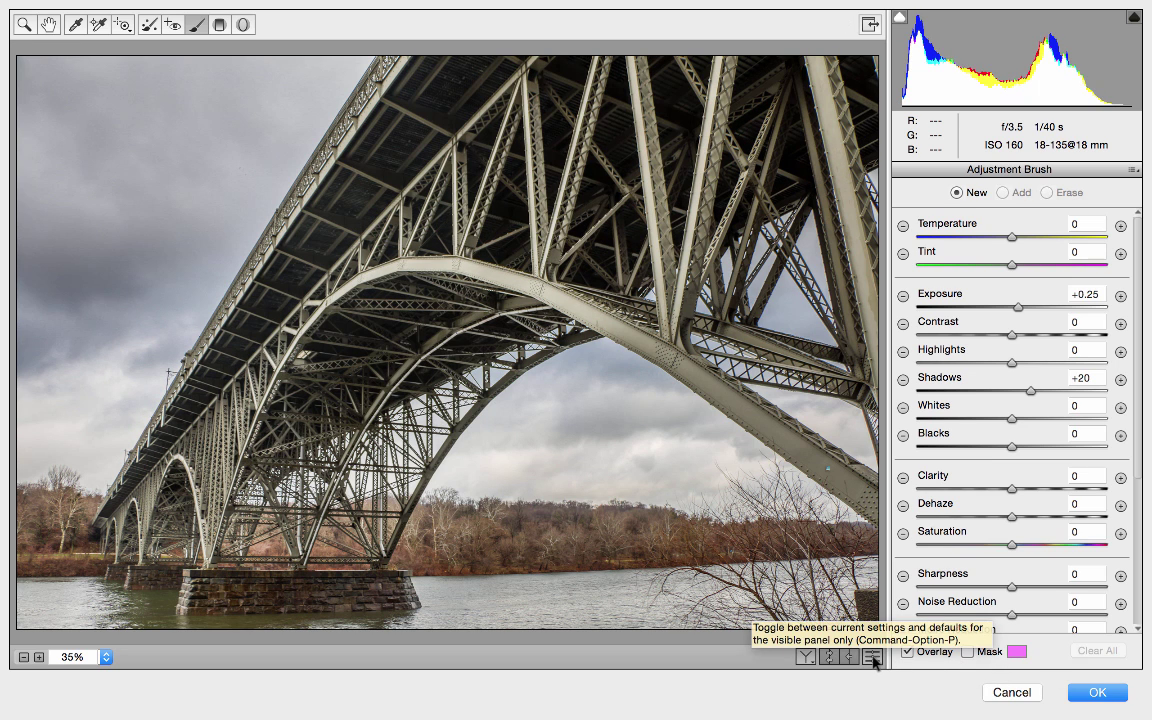
{"action": "key", "text": "super+z"}
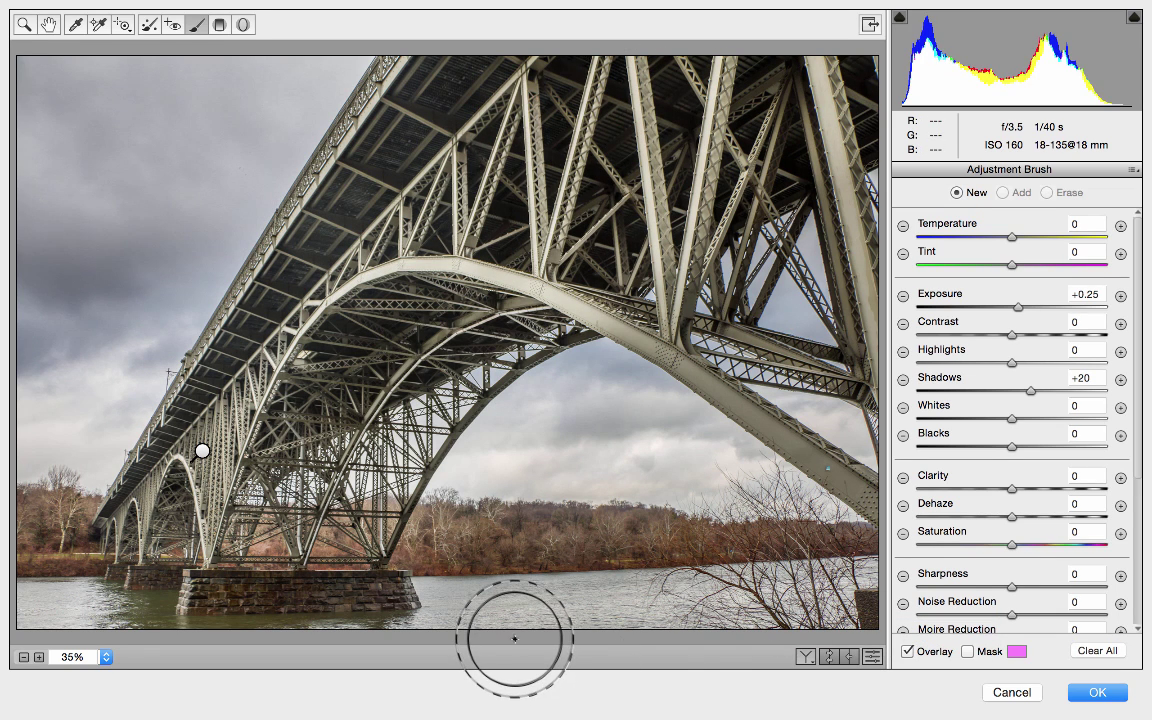
{"action": "left_click", "coordinate": [872, 659]}
{"action": "left_click", "coordinate": [872, 659]}
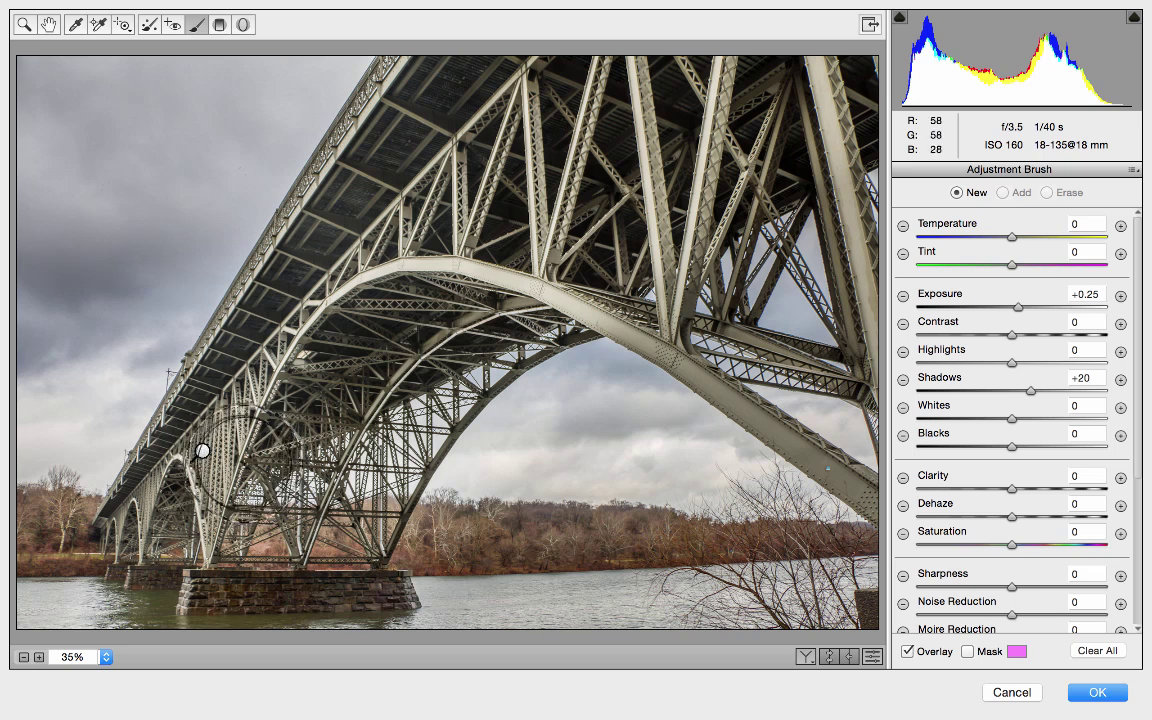
{"action": "left_click", "coordinate": [202, 452]}
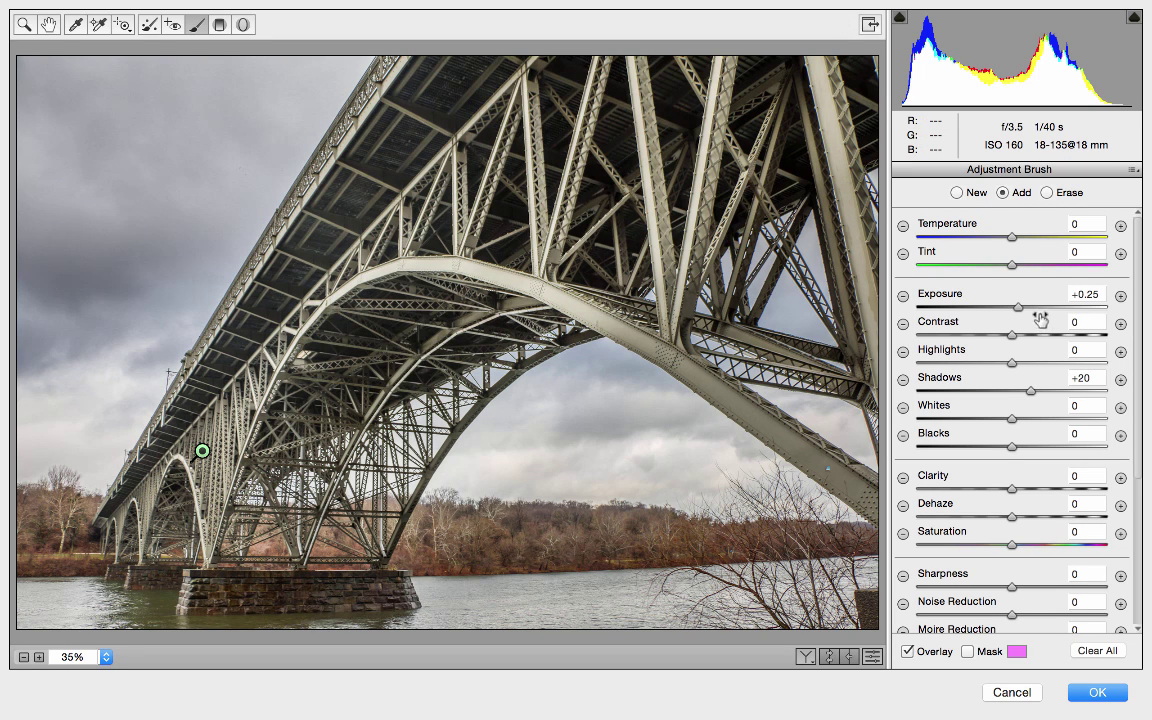
{"action": "left_click_drag", "start_coordinate": [1018, 312], "coordinate": [1018, 313]}
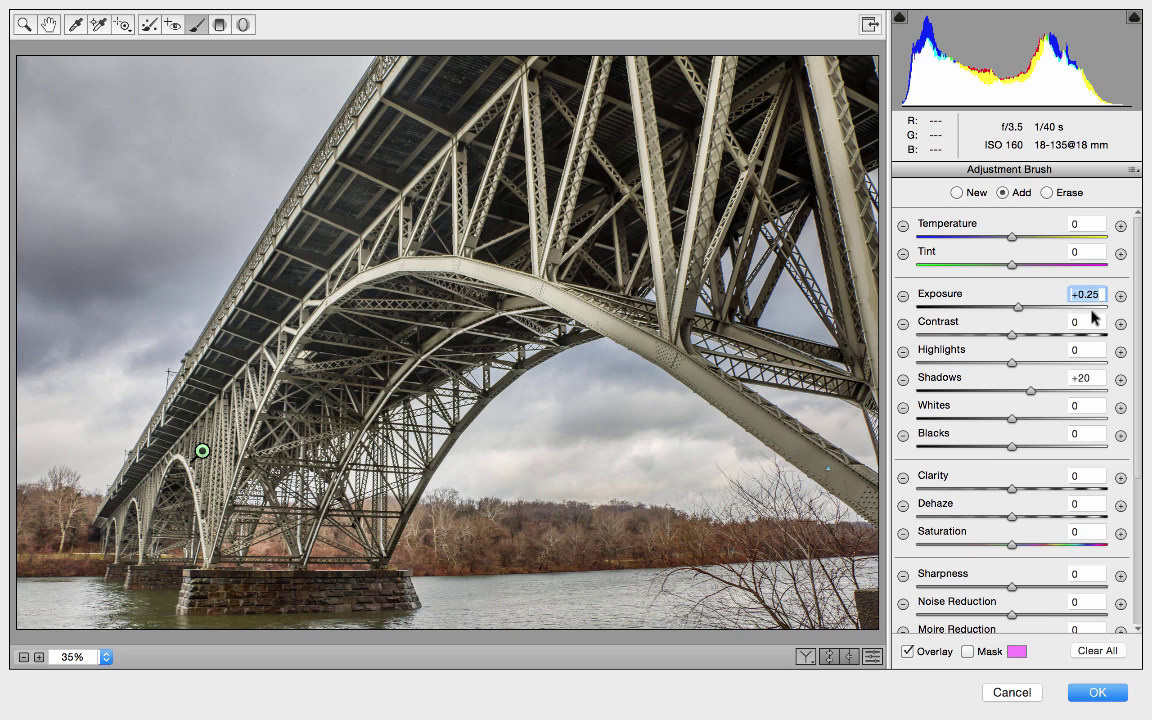
Leave the brush, compare the Basic adjustments with their defaults, and apply the Camera Raw edits
{"action": "left_click", "coordinate": [48, 25]}
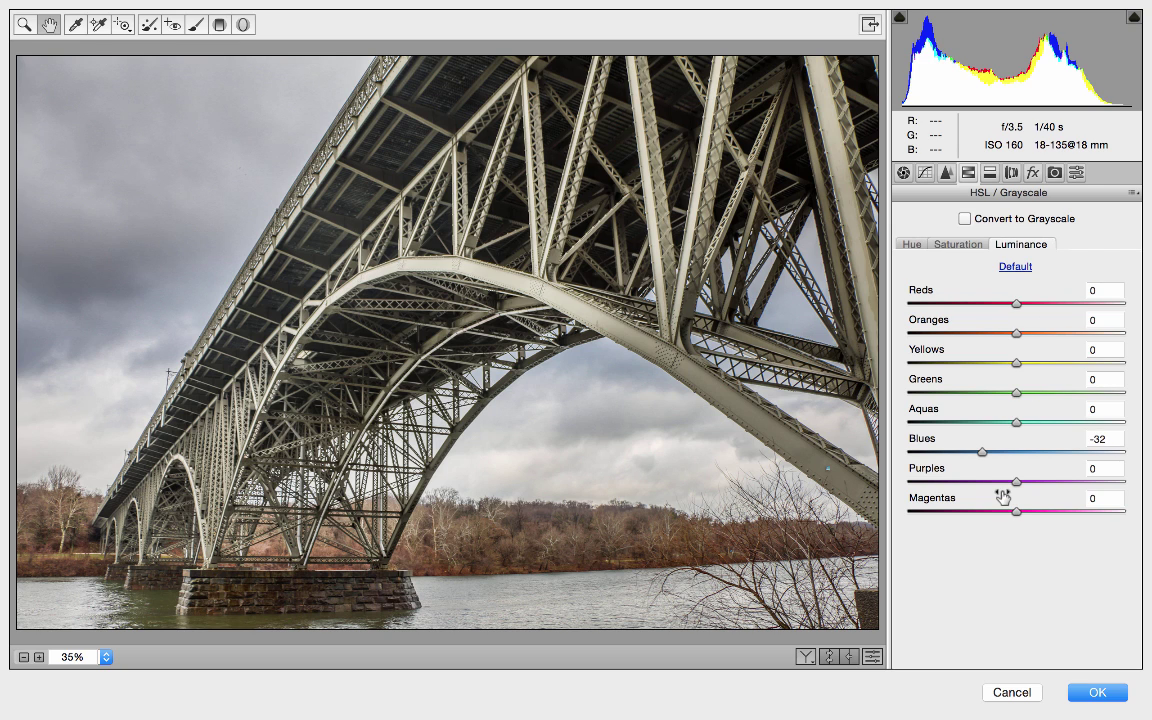
{"action": "left_click", "coordinate": [903, 173]}
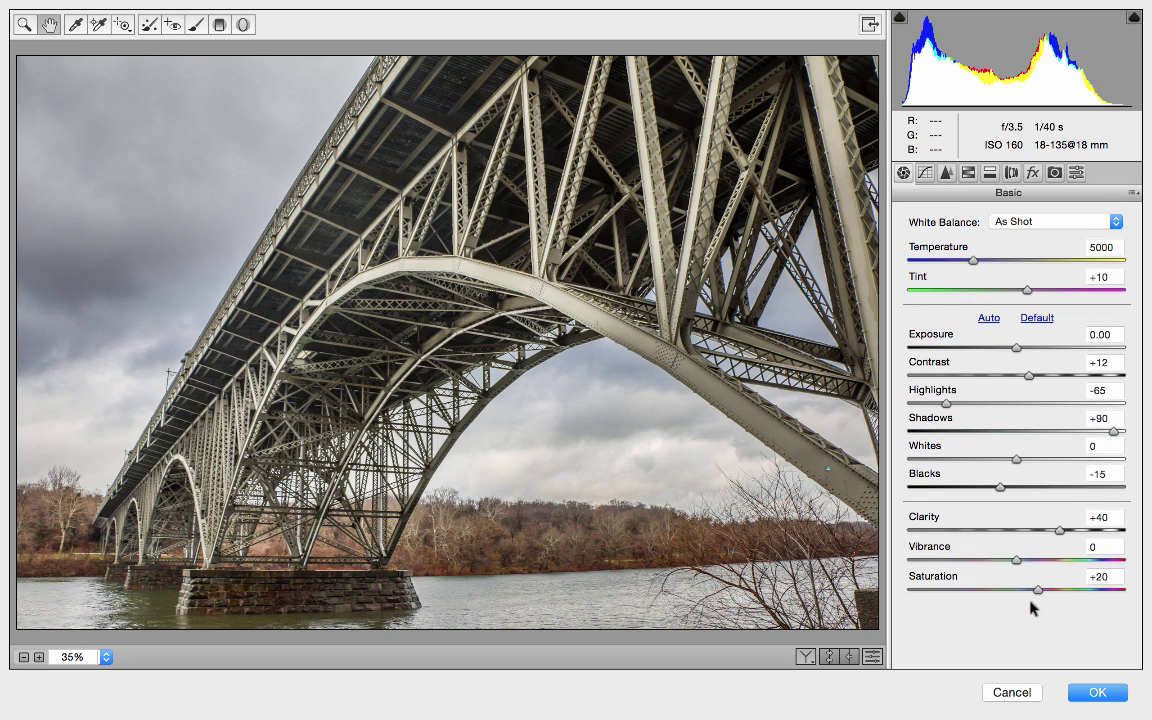
{"action": "left_click", "coordinate": [871, 657]}
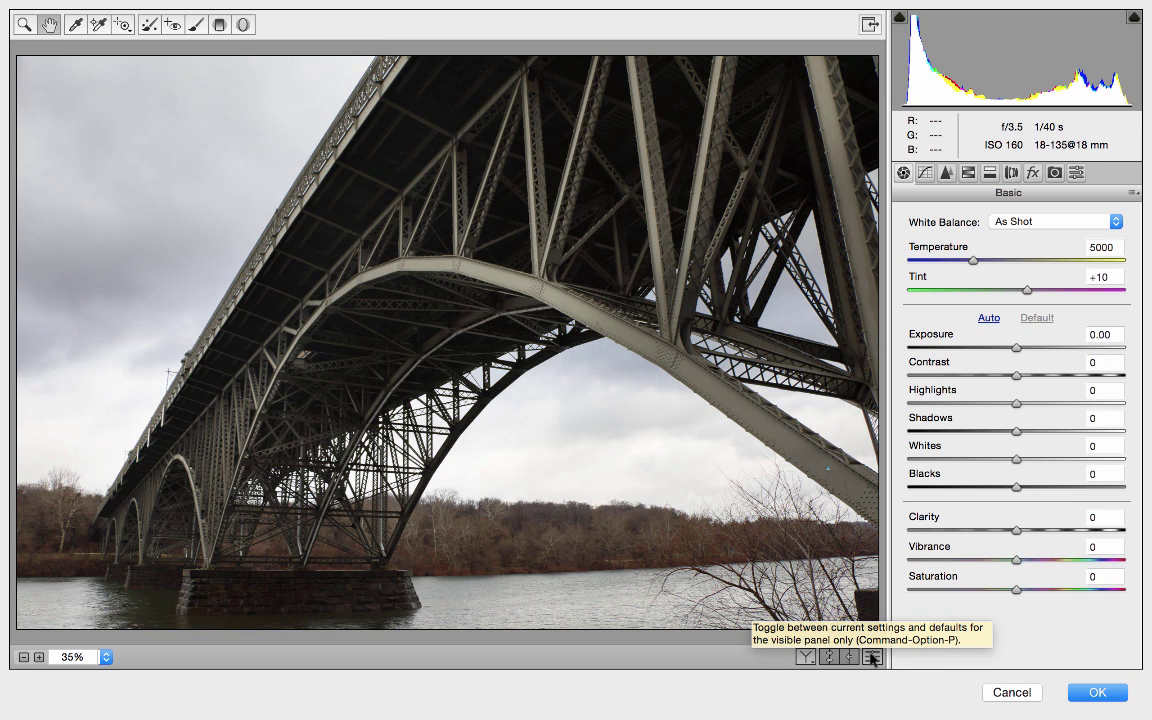
{"action": "left_click", "coordinate": [871, 657]}
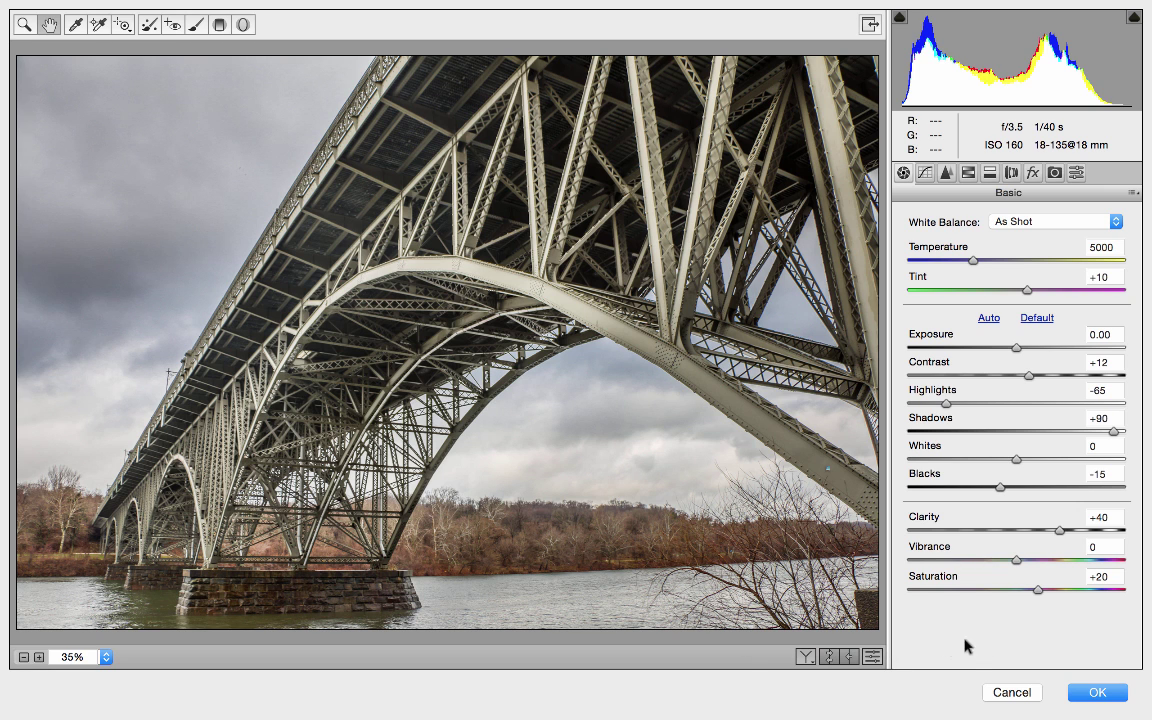
{"action": "left_click", "coordinate": [1095, 692]}
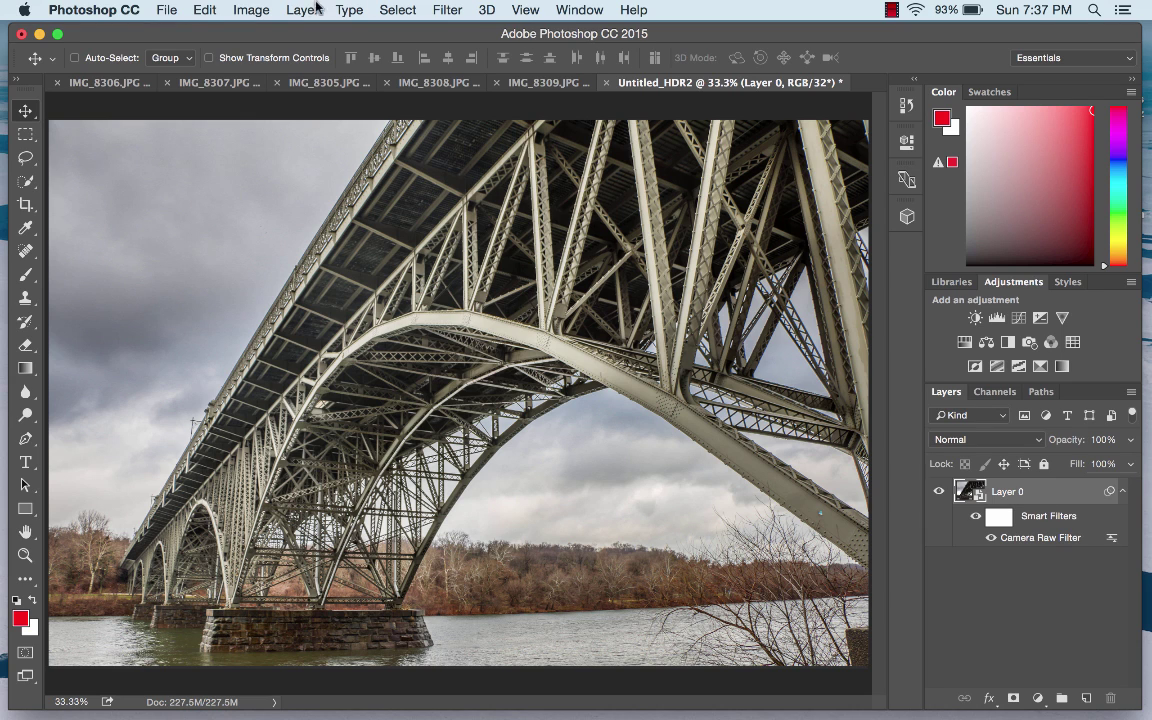
Convert the image to 8 Bits/Channel, merging its layers
{"action": "left_click", "coordinate": [247, 9]}
{"action": "mouse_move", "coordinate": [268, 63]}
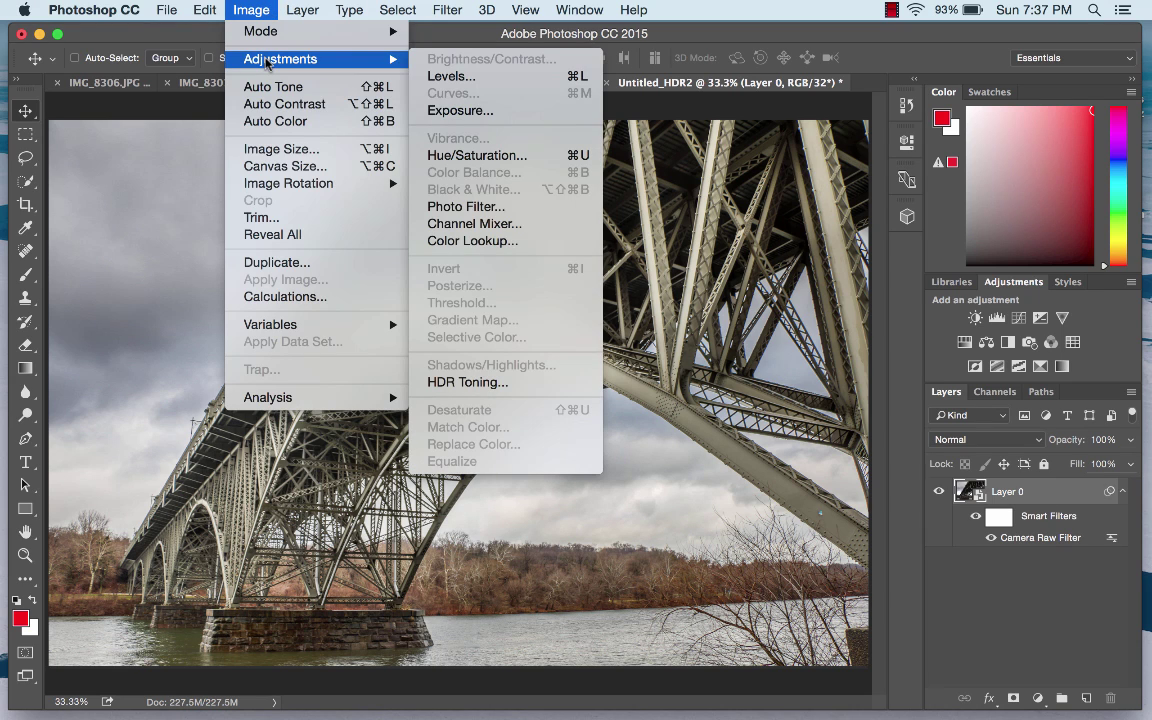
{"action": "mouse_move", "coordinate": [250, 38]}
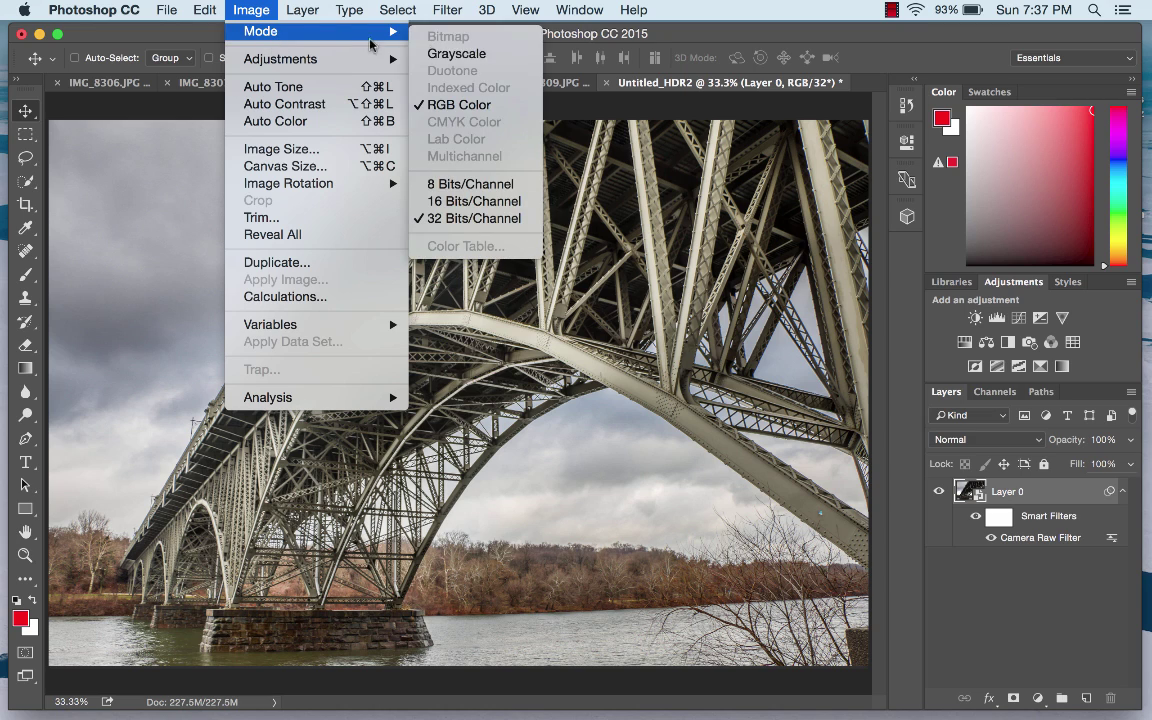
{"action": "left_click", "coordinate": [474, 190]}
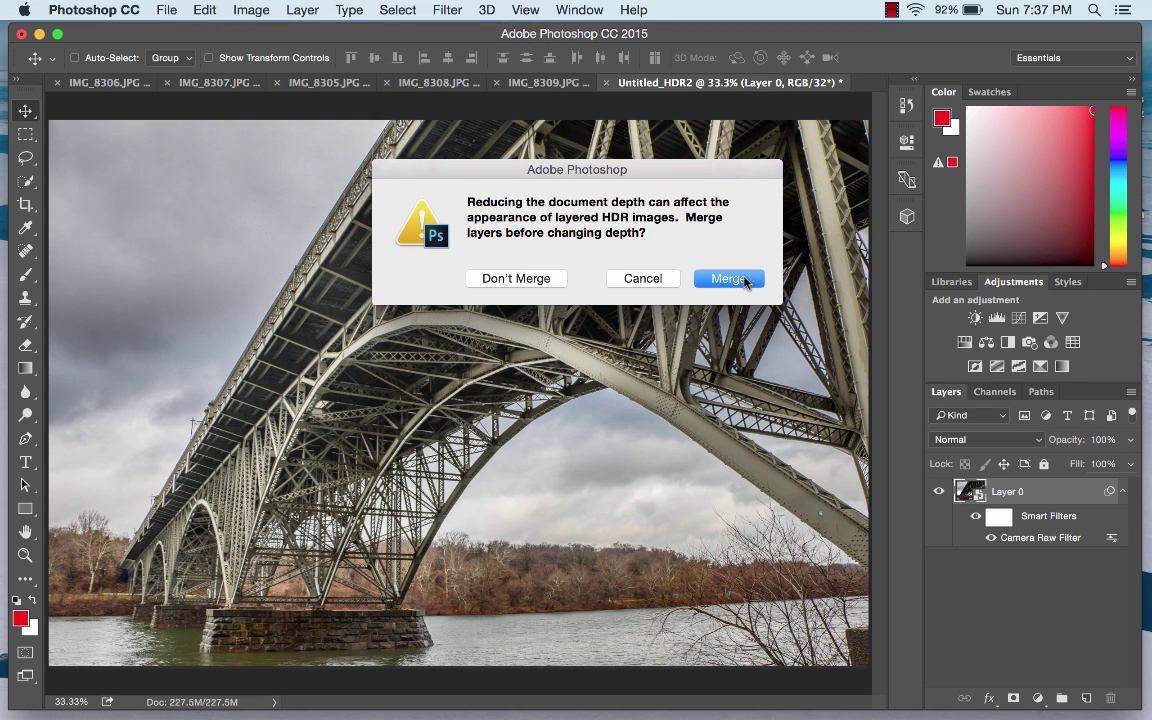
{"action": "left_click", "coordinate": [744, 282]}
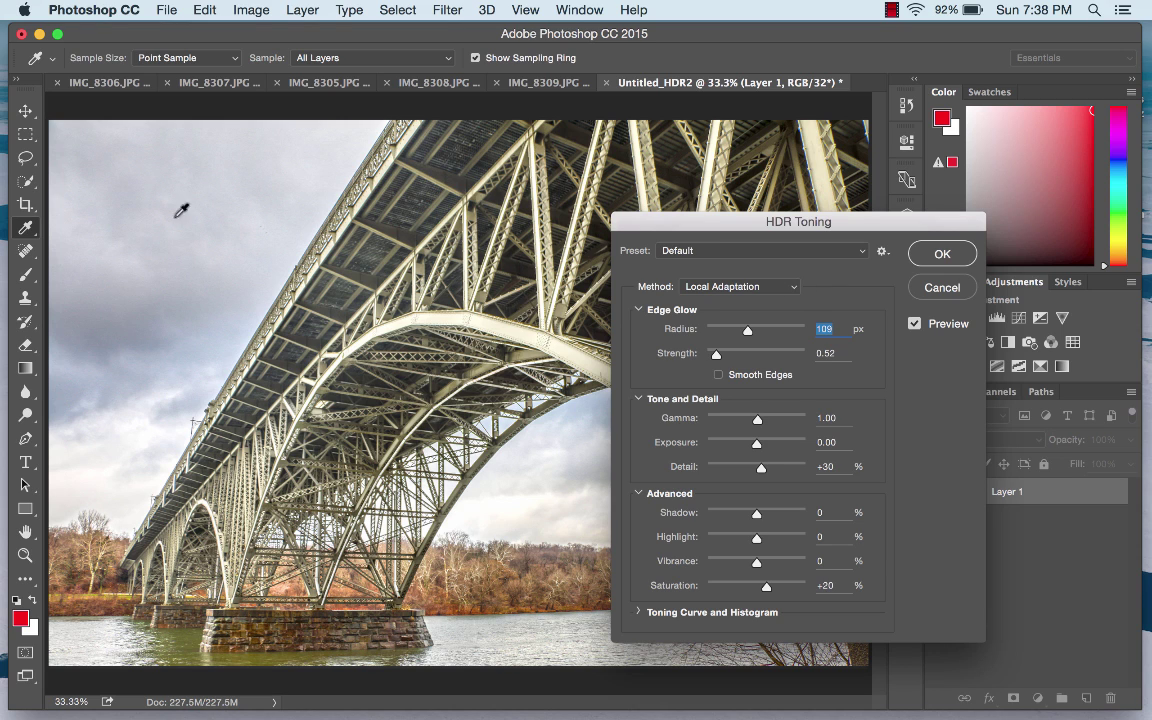
Look through the HDR Toning presets, and apply the Exposure and Gamma method with Exposure 0.00 and Gamma 1.00
{"action": "left_click", "coordinate": [854, 253]}
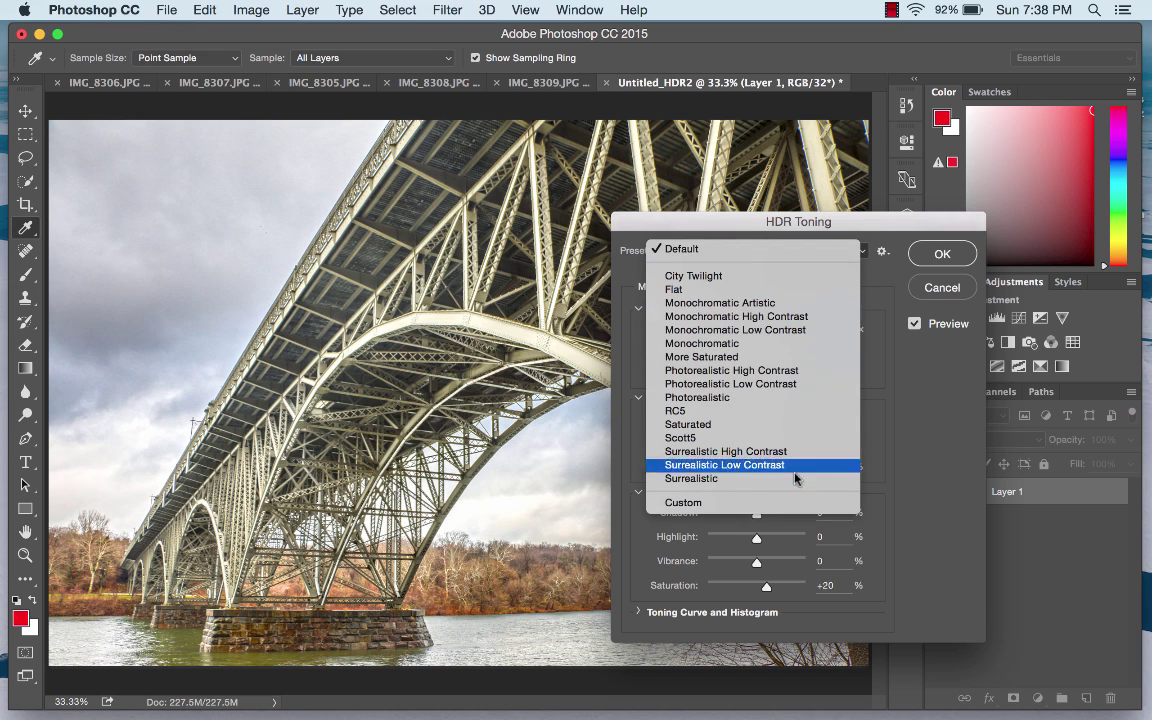
{"action": "left_click", "coordinate": [860, 320]}
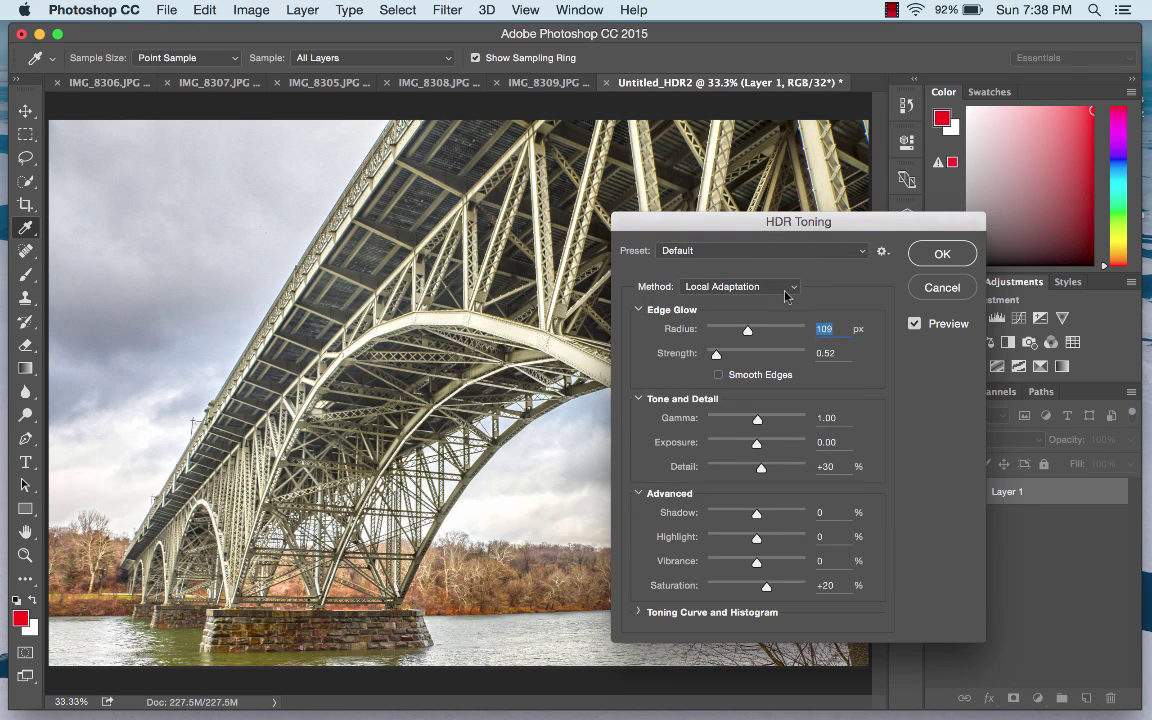
{"action": "left_click", "coordinate": [735, 286]}
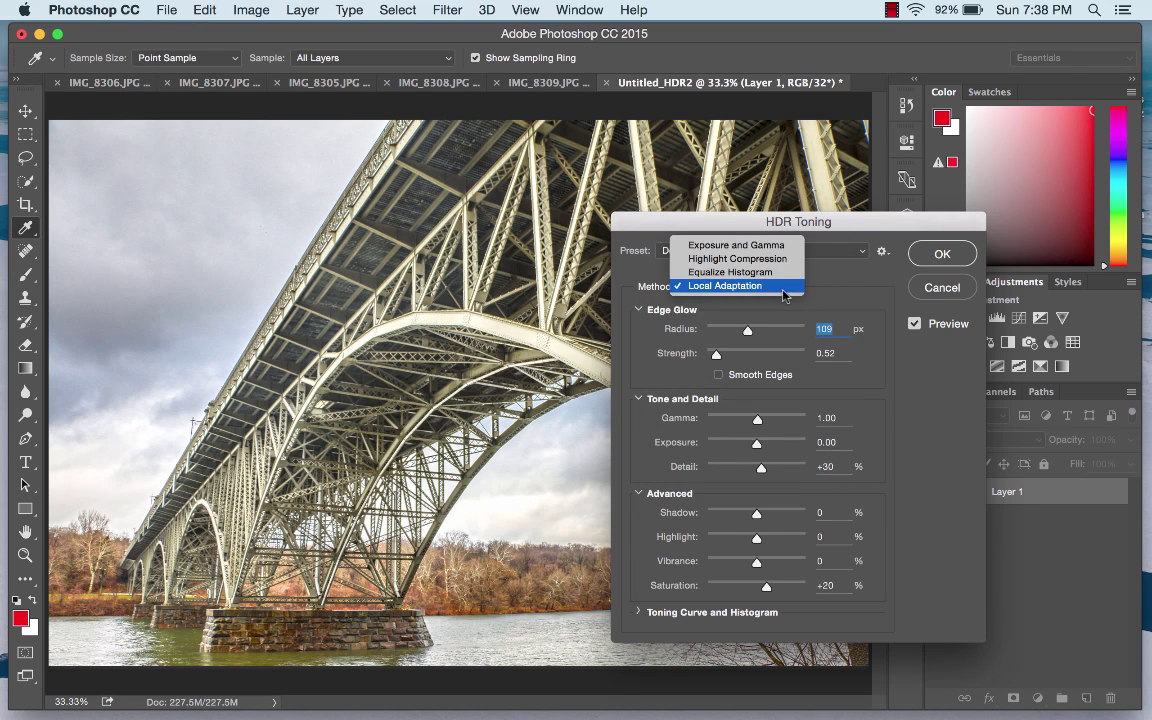
{"action": "left_click", "coordinate": [740, 249]}
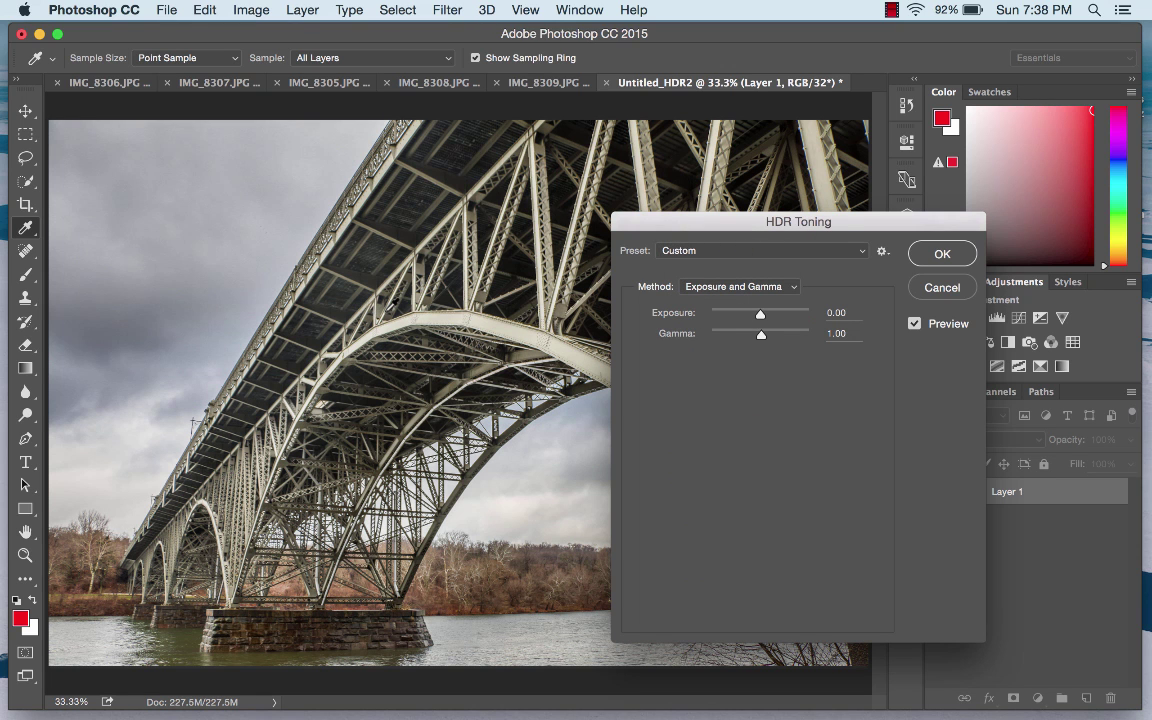
{"action": "left_click", "coordinate": [942, 254]}
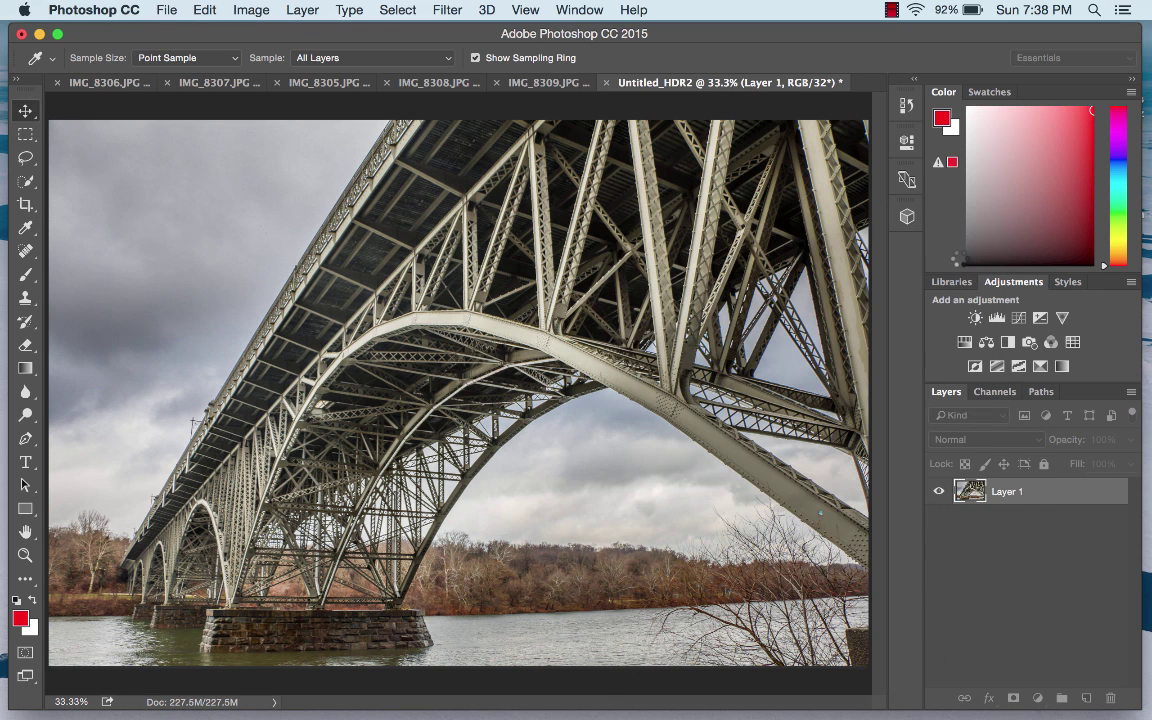
{"action": "key", "text": "v"}
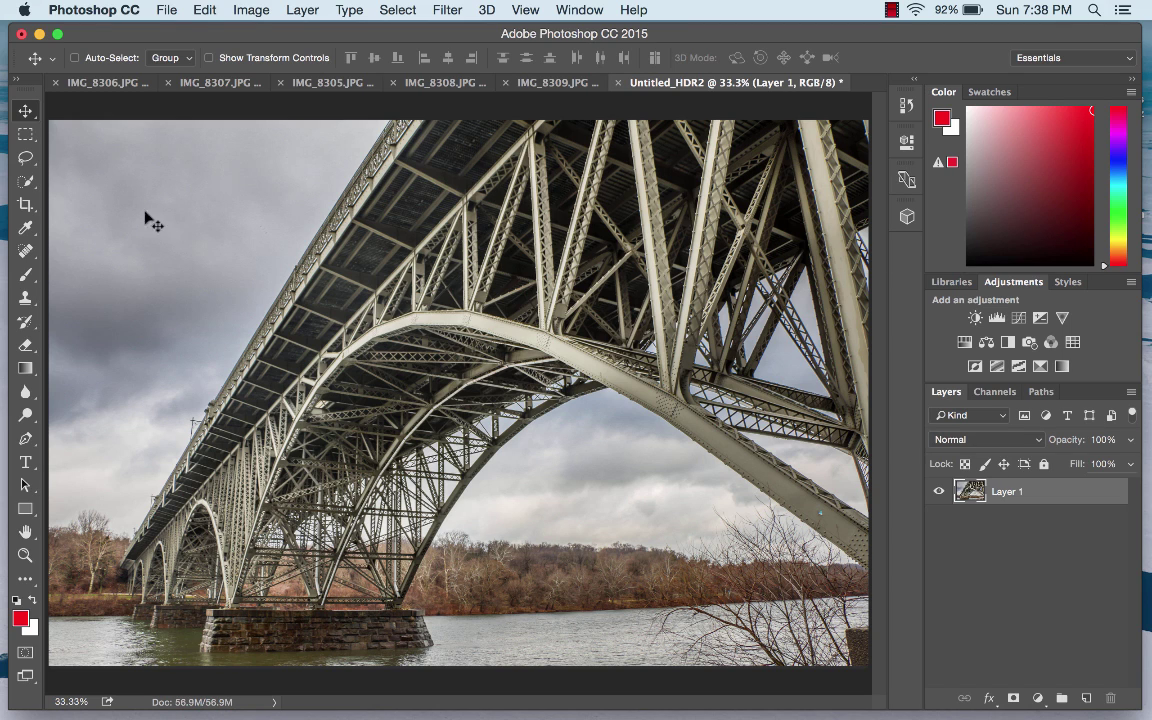
Crop a narrow strip off the left edge of the bridge image, keeping its full height
{"action": "left_click", "coordinate": [27, 205]}
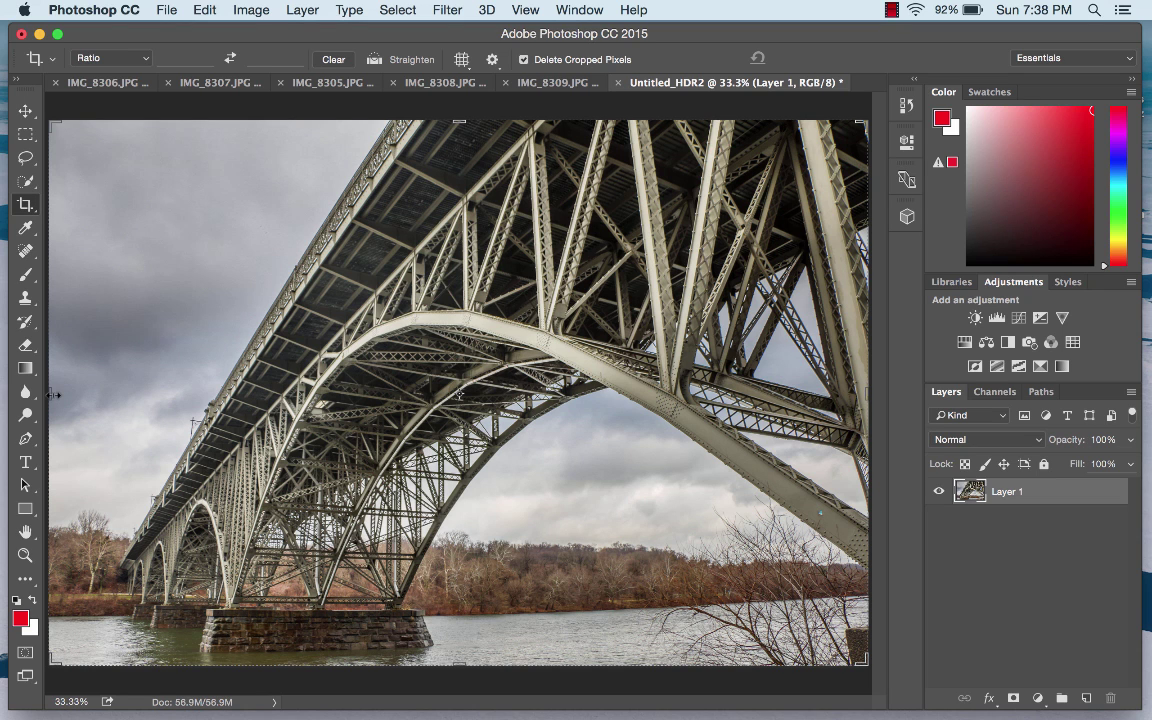
{"action": "left_click_drag", "start_coordinate": [52, 394], "coordinate": [70, 394]}
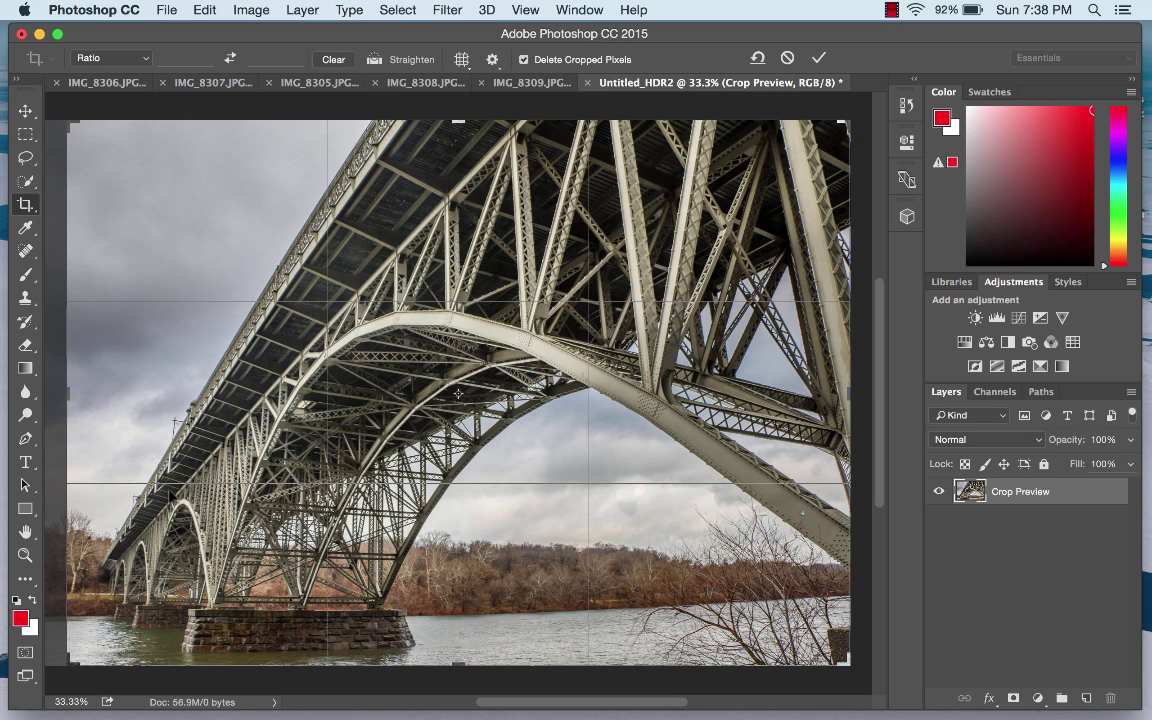
{"action": "left_click_drag", "start_coordinate": [73, 400], "coordinate": [70, 398]}
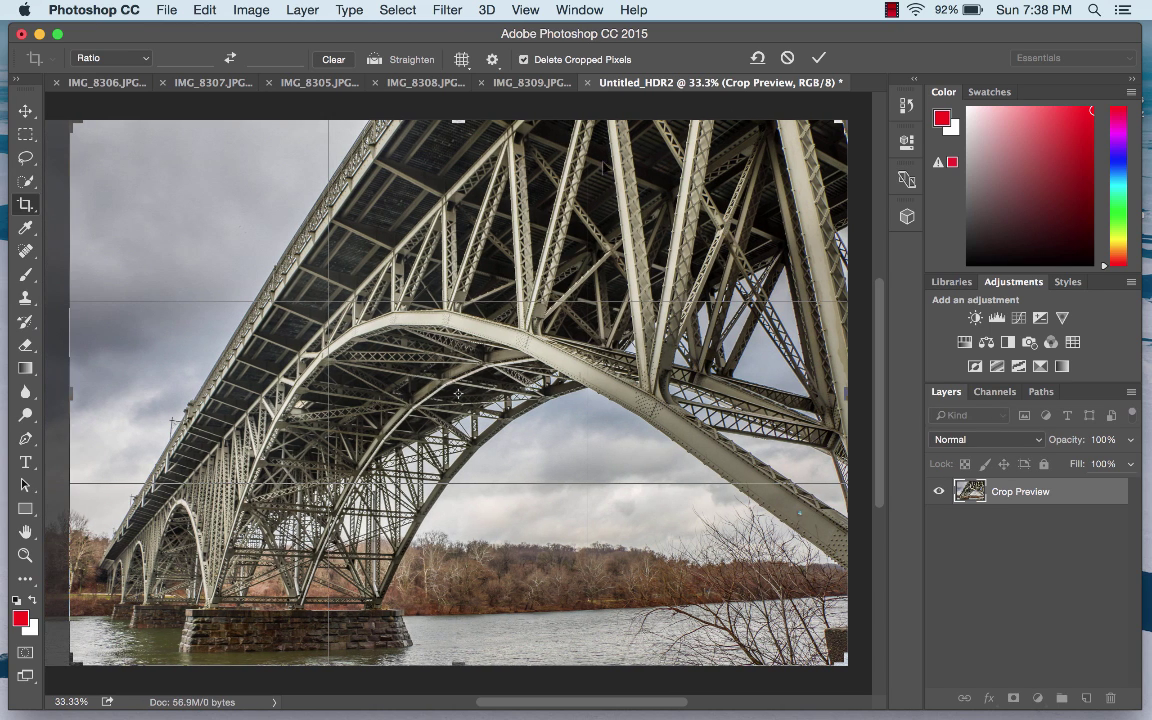
{"action": "left_click", "coordinate": [816, 62]}
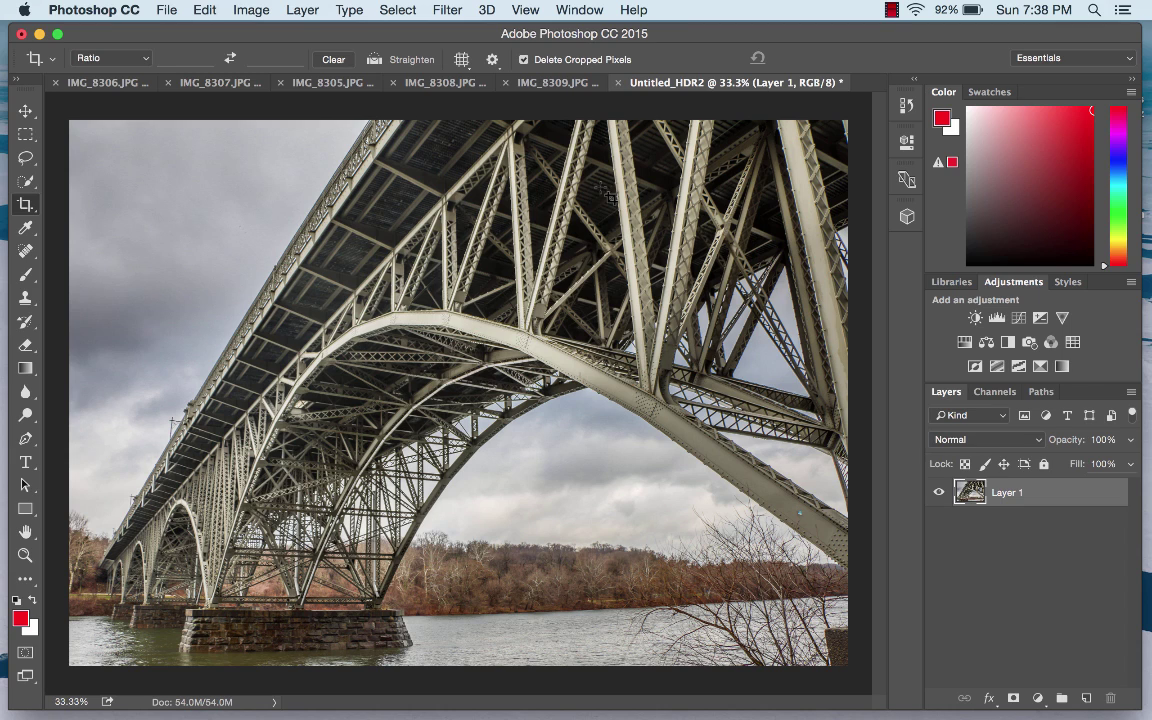
Duplicate Layer 1 within the same document as Layer 1 copy
{"action": "right_click", "coordinate": [1038, 489]}
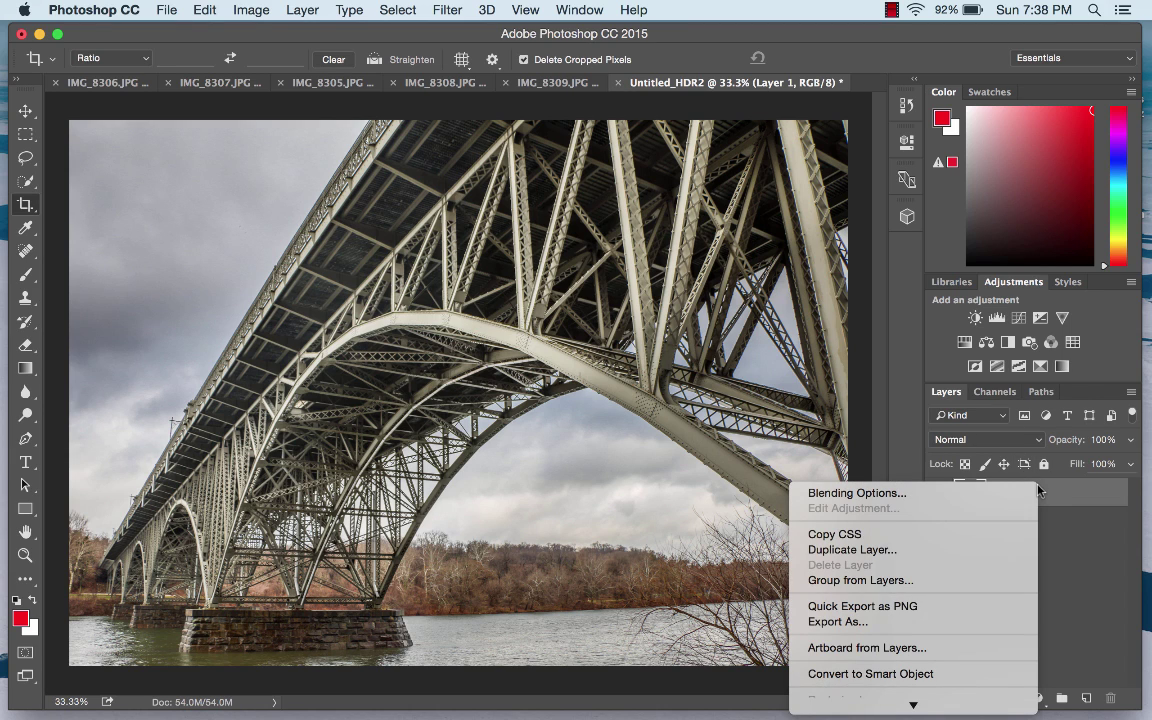
{"action": "left_click", "coordinate": [1003, 550]}
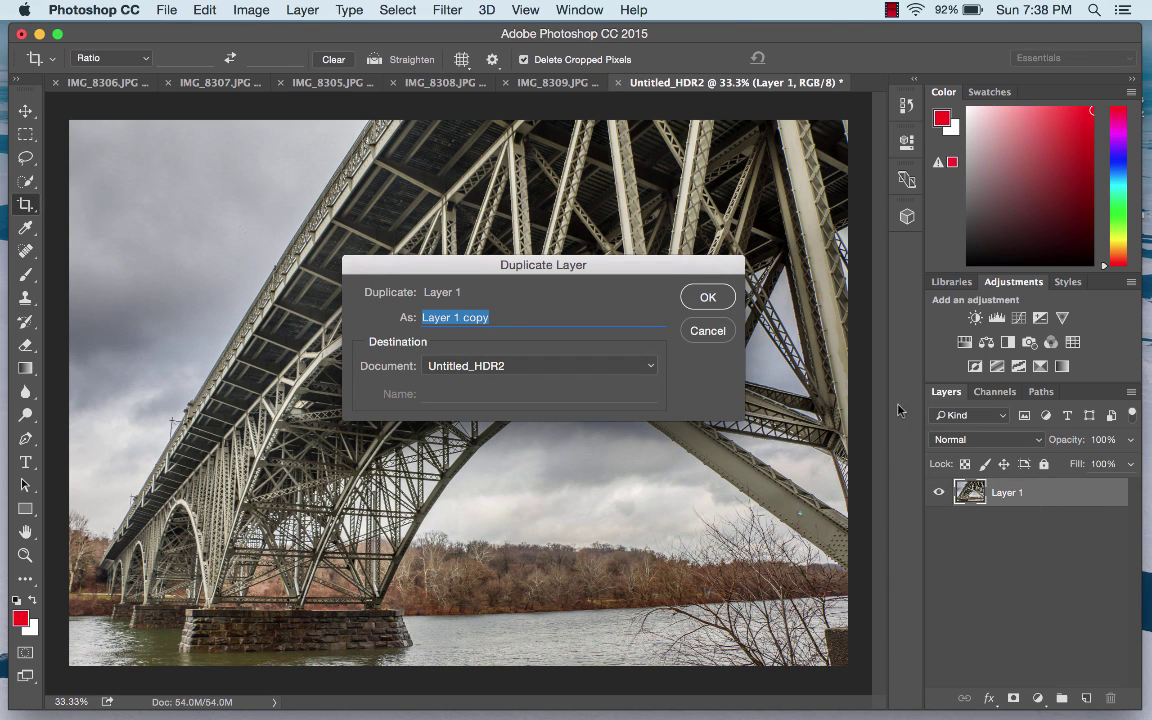
{"action": "left_click", "coordinate": [727, 299]}
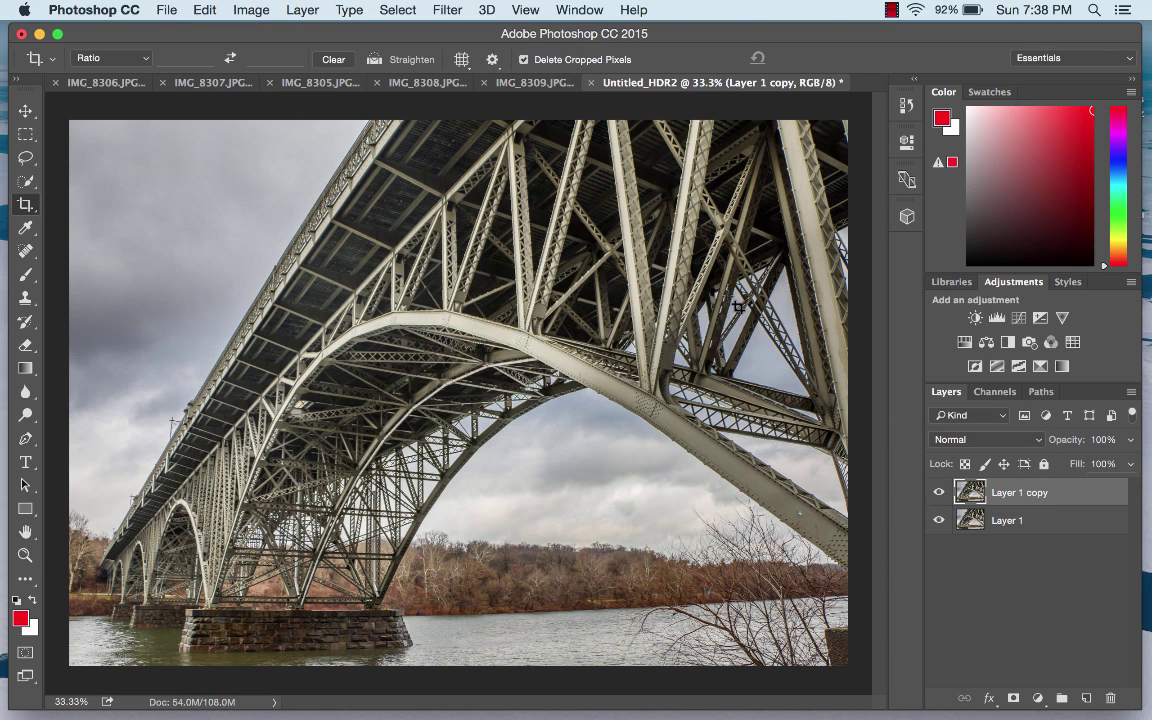
Start an Unsharp Mask on Layer 1 copy and compare the bridge detail with and without the sharpening preview
{"action": "left_click", "coordinate": [444, 14]}
{"action": "mouse_move", "coordinate": [480, 326]}
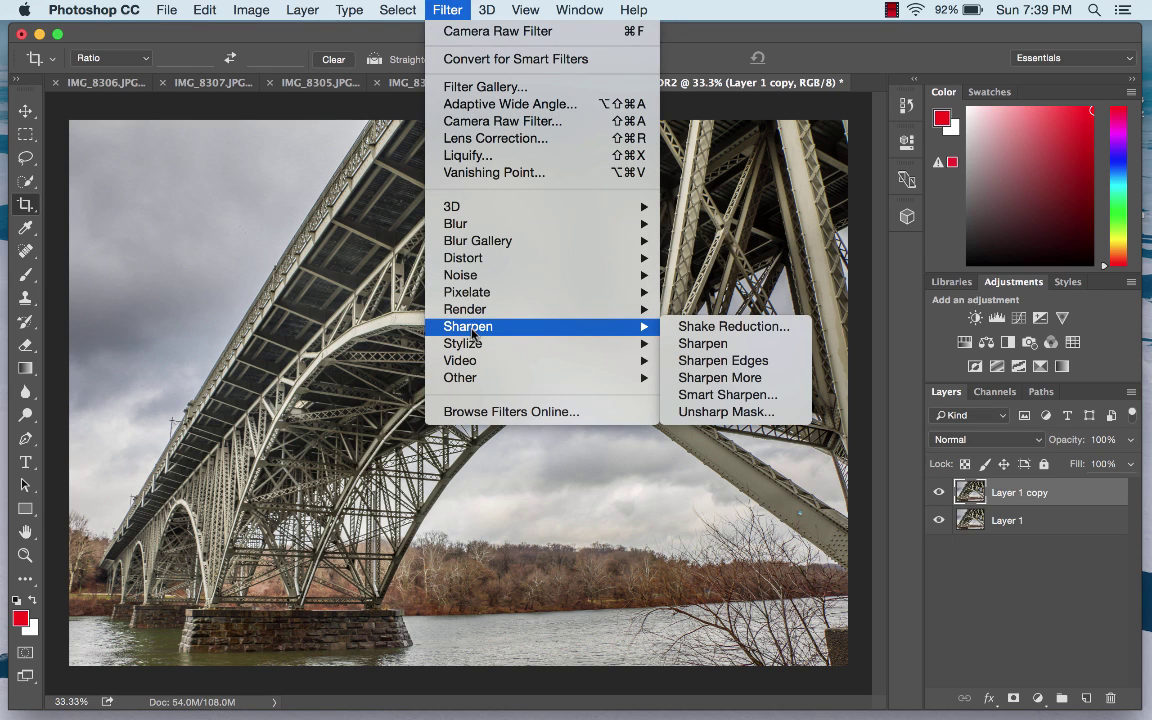
{"action": "left_click", "coordinate": [725, 412]}
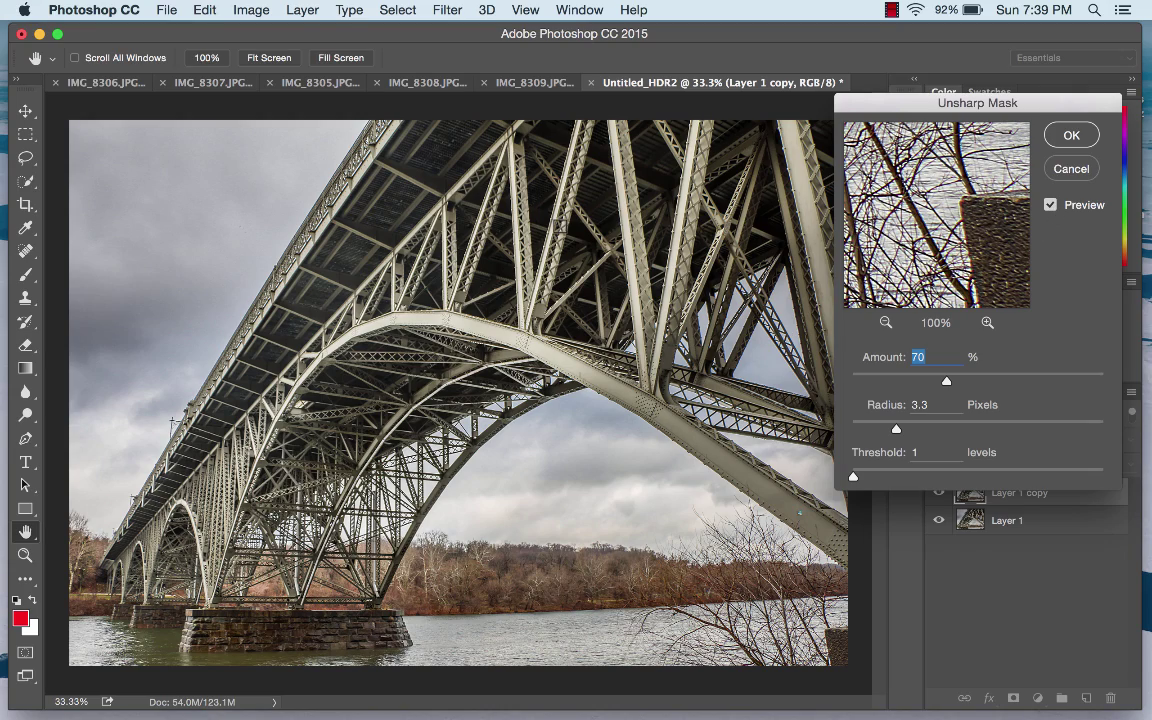
{"action": "key", "text": "super+equal"}
{"action": "key", "text": "super+equal"}
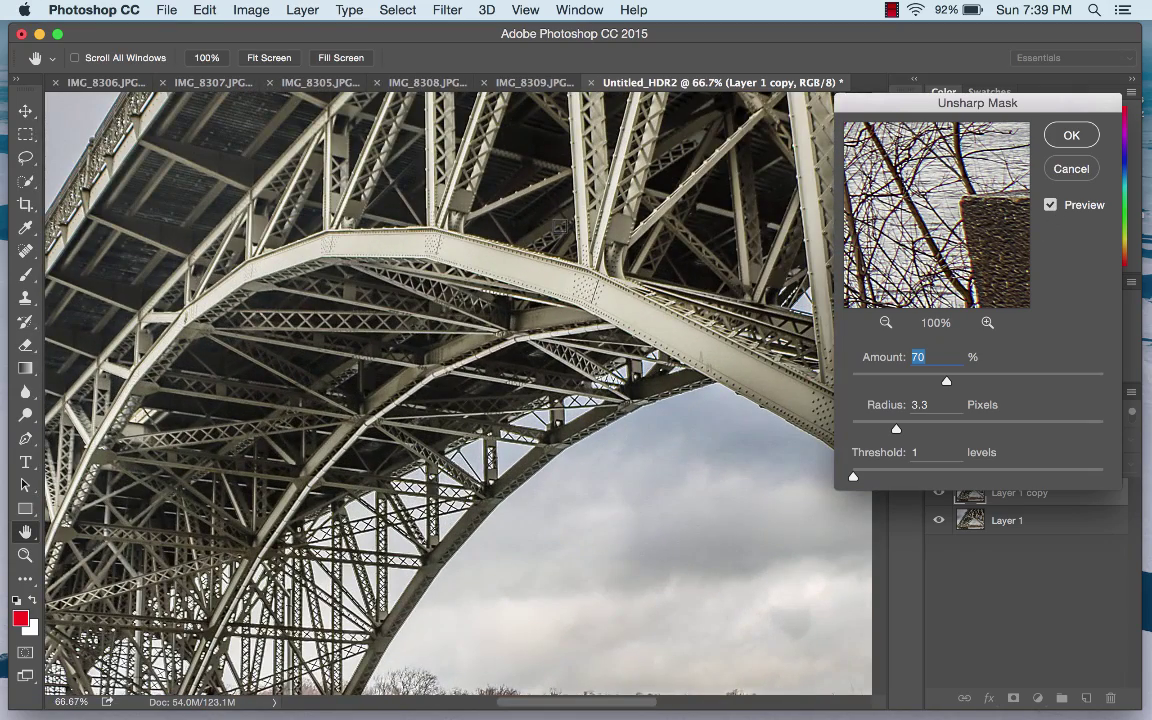
{"action": "scroll", "coordinate": [565, 204], "scroll_direction": "up", "scroll_amount": 5}
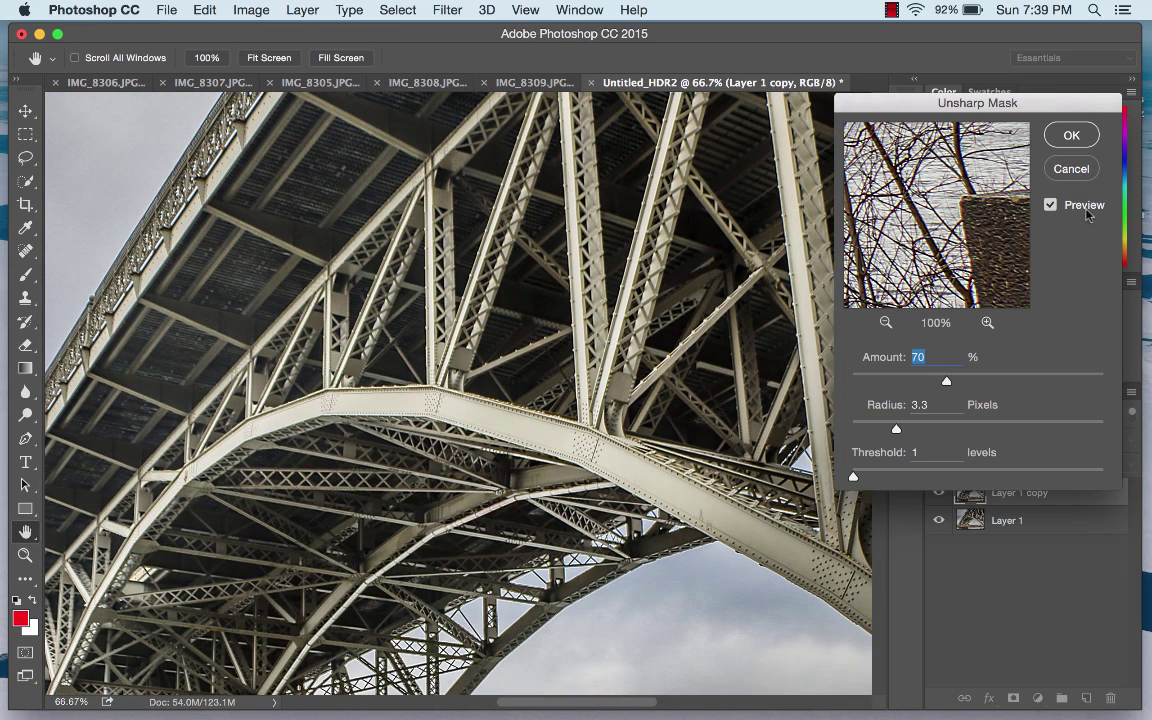
{"action": "left_click", "coordinate": [1052, 206]}
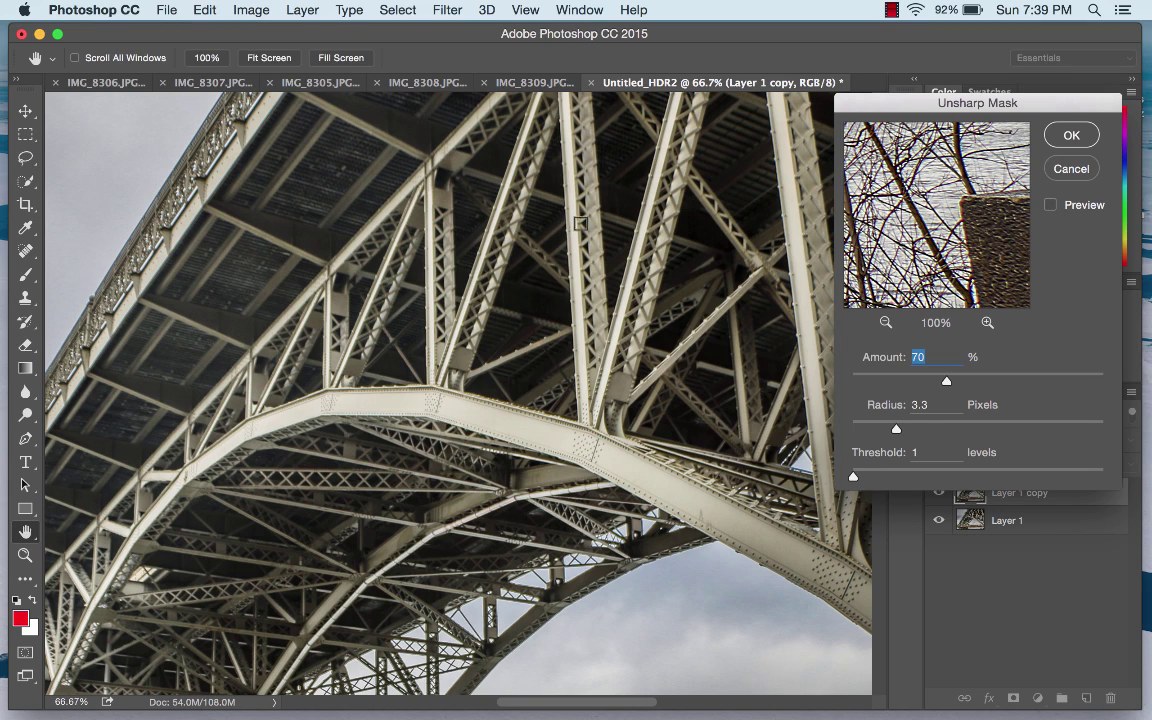
{"action": "left_click", "coordinate": [1050, 206]}
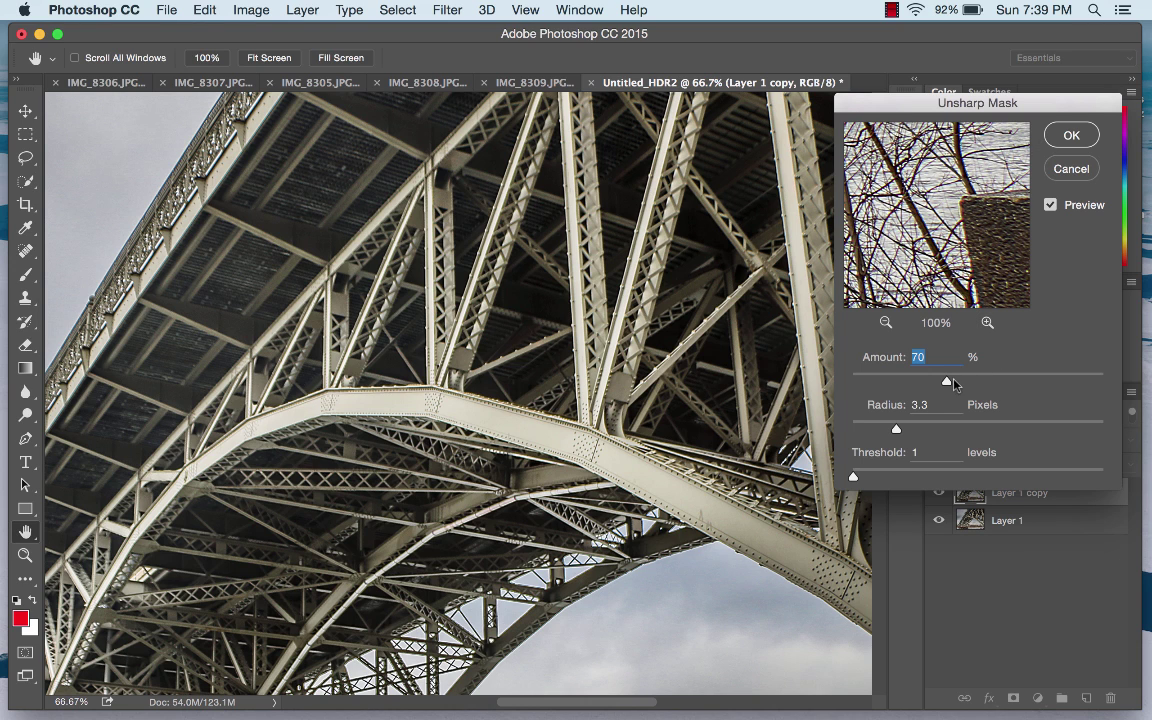
Try an Unsharp Mask Amount of 187%, return it to about 70%, and apply it with Radius 3.3 pixels and Threshold 1
{"action": "left_click_drag", "start_coordinate": [946, 381], "coordinate": [1047, 382]}
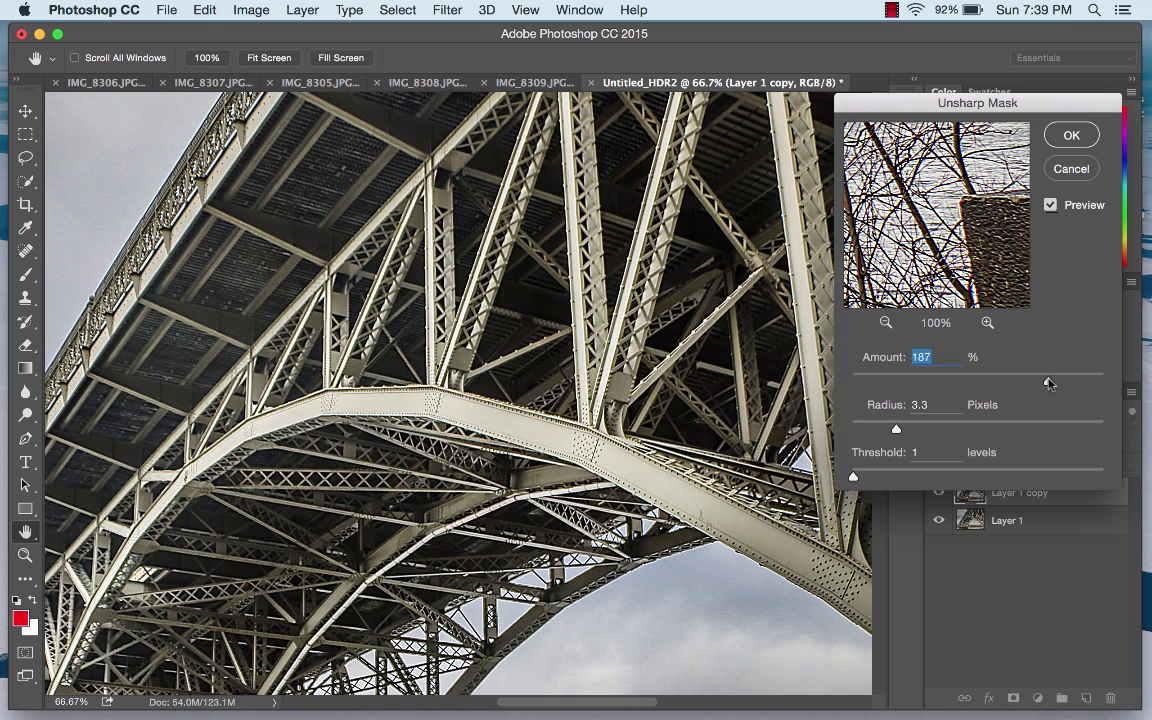
{"action": "left_click_drag", "start_coordinate": [1047, 382], "coordinate": [947, 381]}
{"action": "left_click", "coordinate": [1068, 136]}
{"action": "key", "text": "c"}
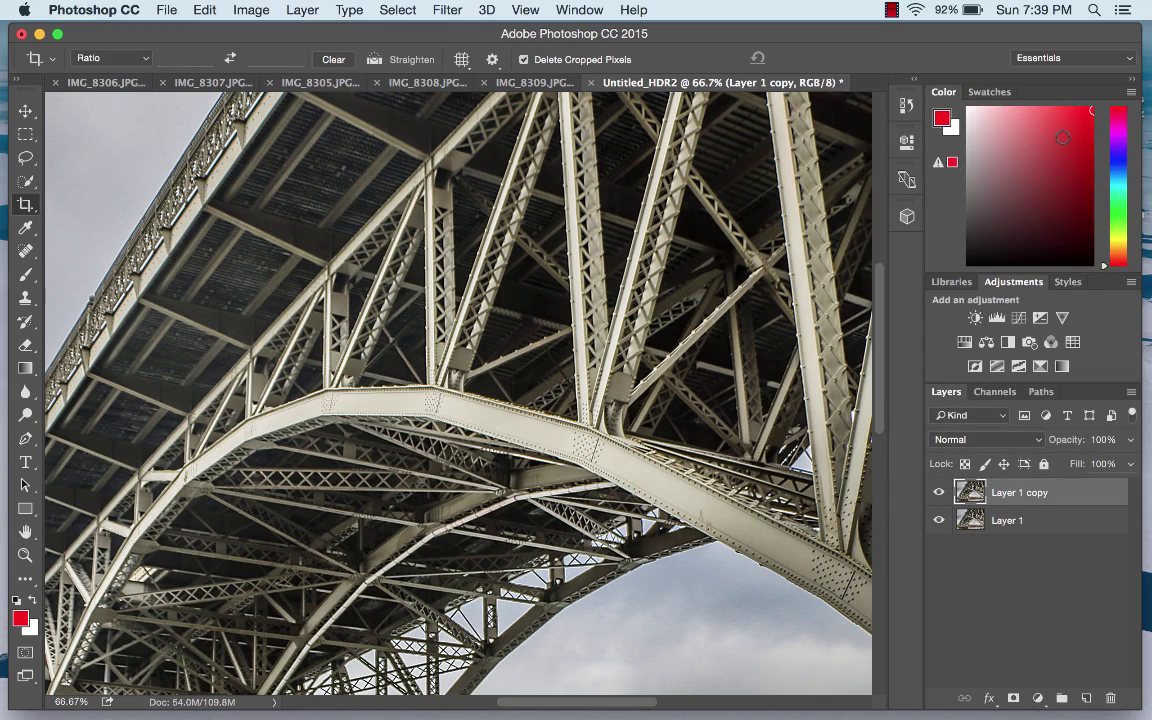
Remove the small dust spots in the sky beside the bridge's upper railing with the content-aware Spot Healing Brush at size 30
{"action": "key", "text": "super+0"}
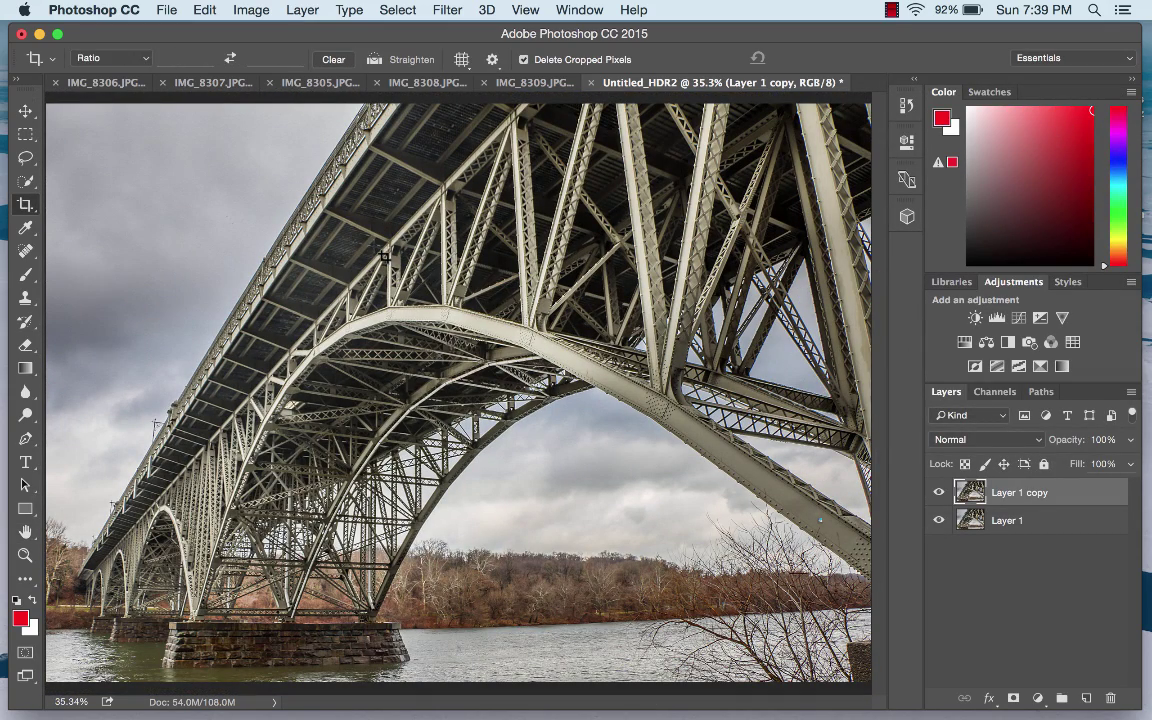
{"action": "key", "text": "super+equal"}
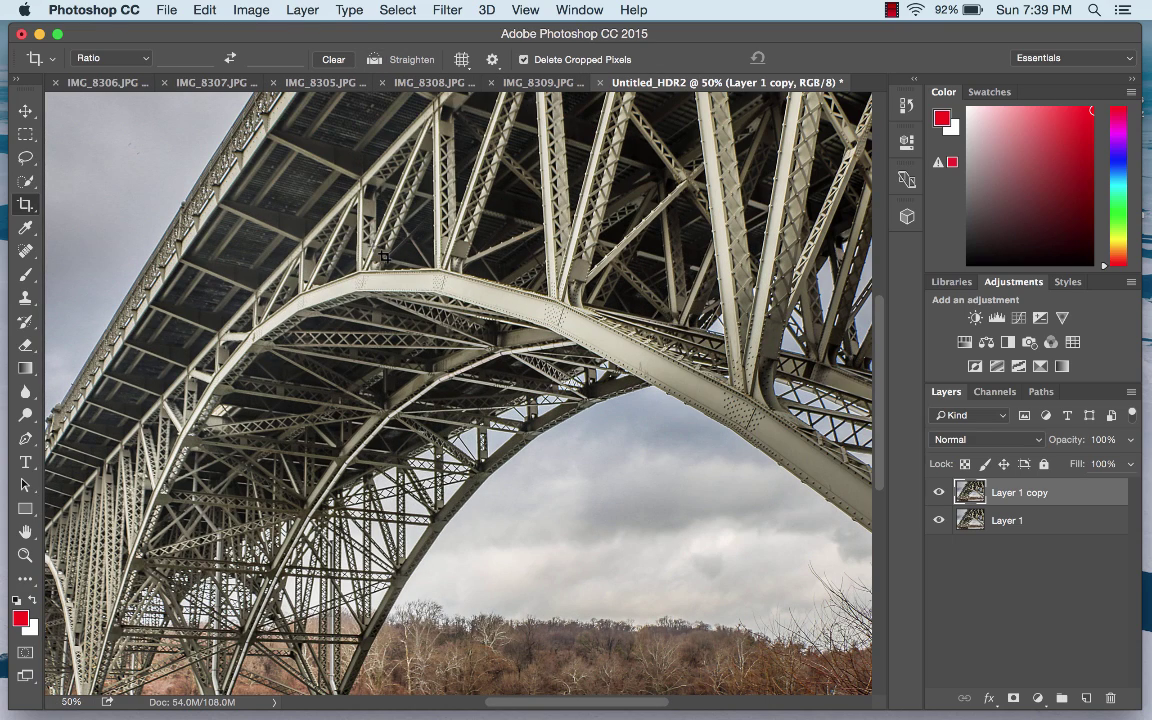
{"action": "left_click", "coordinate": [26, 110]}
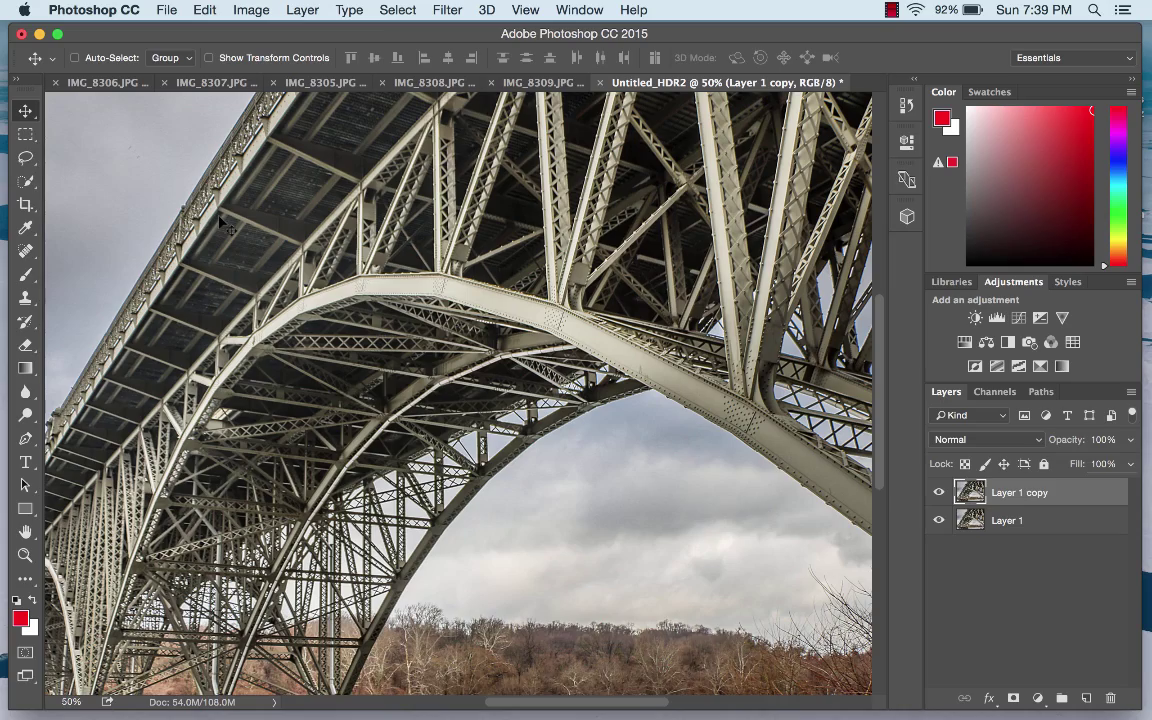
{"action": "scroll", "coordinate": [222, 224], "scroll_direction": "up", "scroll_amount": 2}
{"action": "key", "text": "super+equal"}
{"action": "key", "text": "super+equal"}
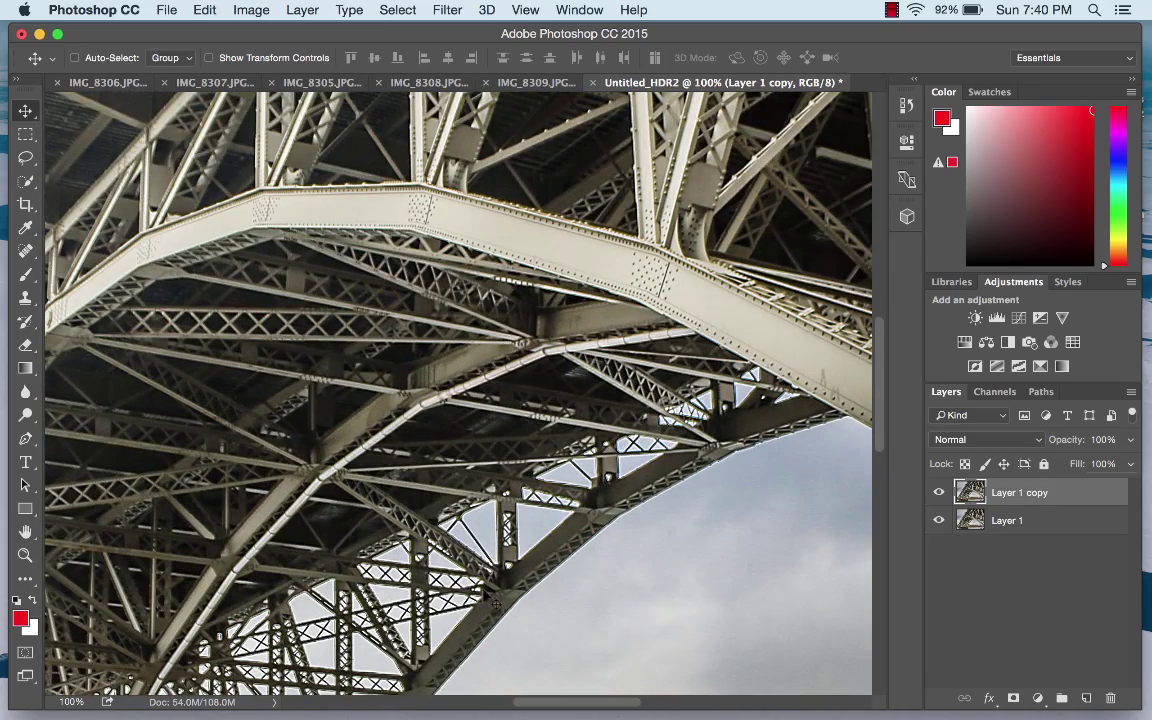
{"action": "left_click_drag", "start_coordinate": [522, 701], "coordinate": [455, 701]}
{"action": "scroll", "coordinate": [510, 516], "scroll_direction": "up", "scroll_amount": 5}
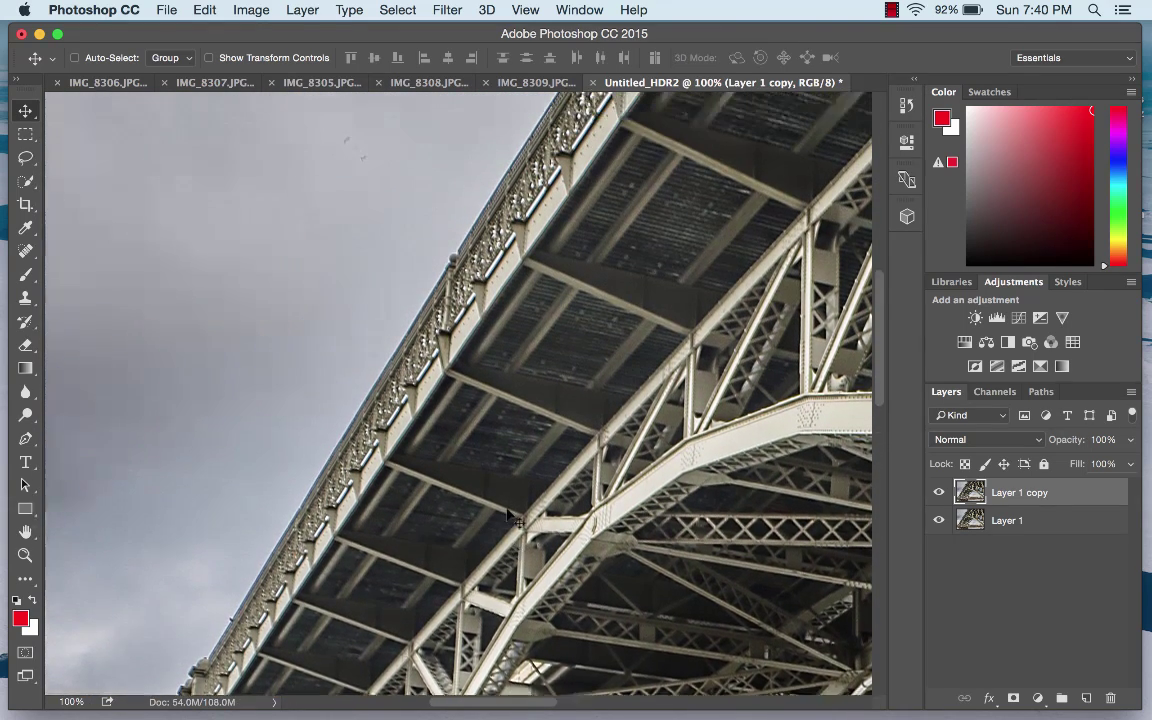
{"action": "scroll", "coordinate": [510, 516], "scroll_direction": "up", "scroll_amount": 4}
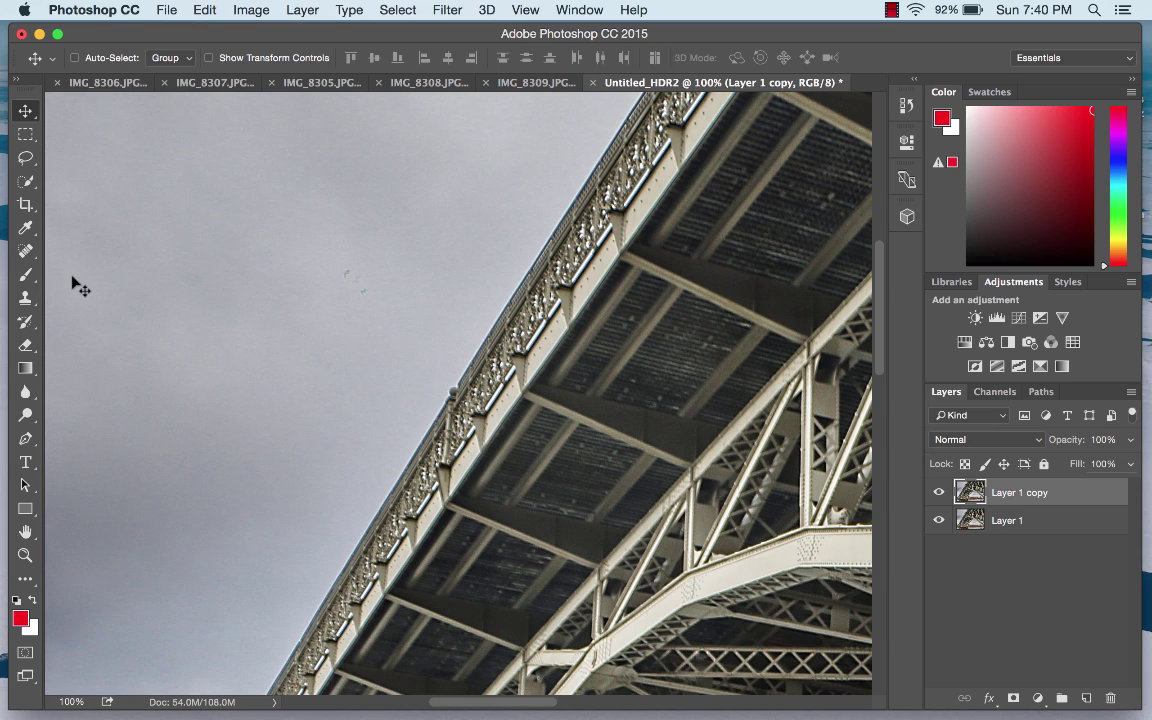
{"action": "left_click", "coordinate": [26, 251]}
{"action": "mouse_move", "coordinate": [344, 275]}
{"action": "left_mouse_down"}
{"action": "mouse_move", "coordinate": [338, 258]}
{"action": "mouse_move", "coordinate": [344, 266]}
{"action": "left_mouse_up"}
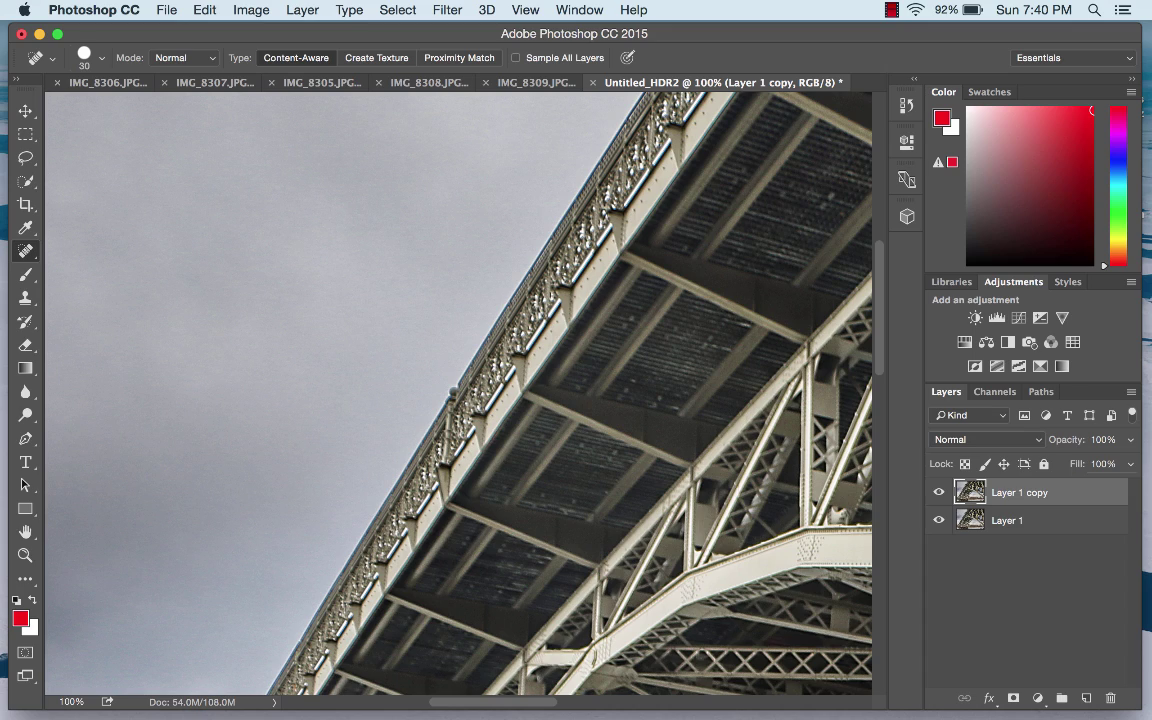
Heal the small blue spot on the lower right part of the bridge's main arch girder
{"action": "key", "text": "super+minus"}
{"action": "key", "text": "super+minus"}
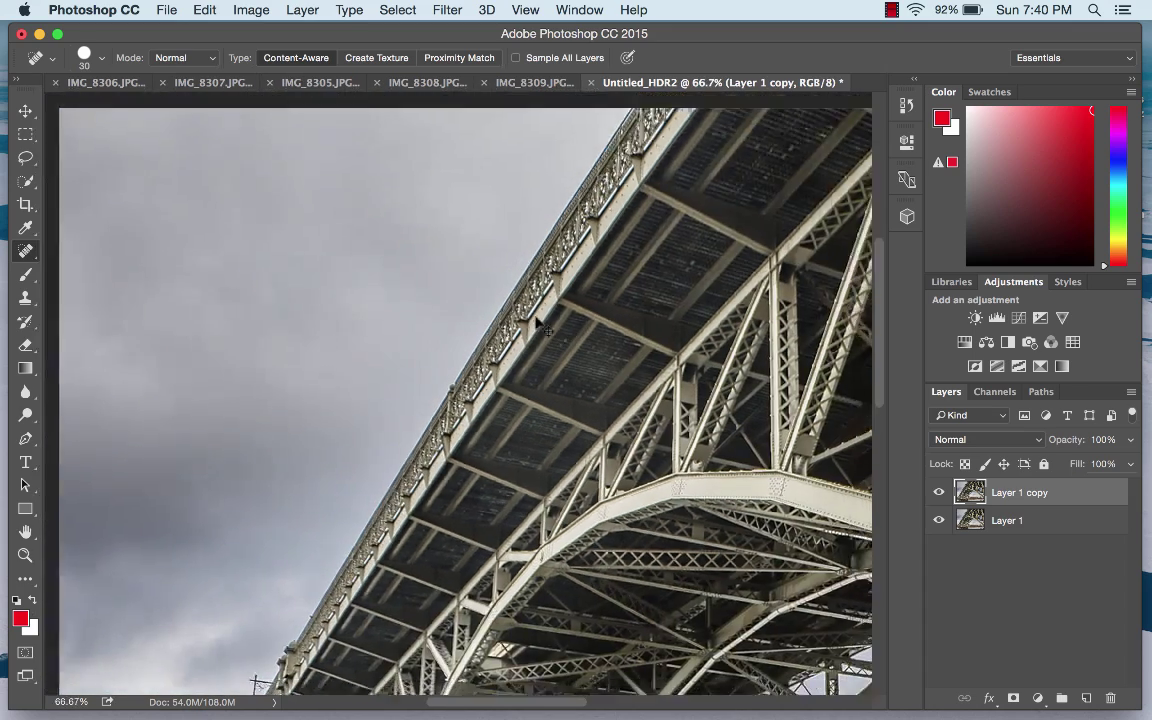
{"action": "scroll", "coordinate": [507, 430], "scroll_direction": "down", "scroll_amount": 10}
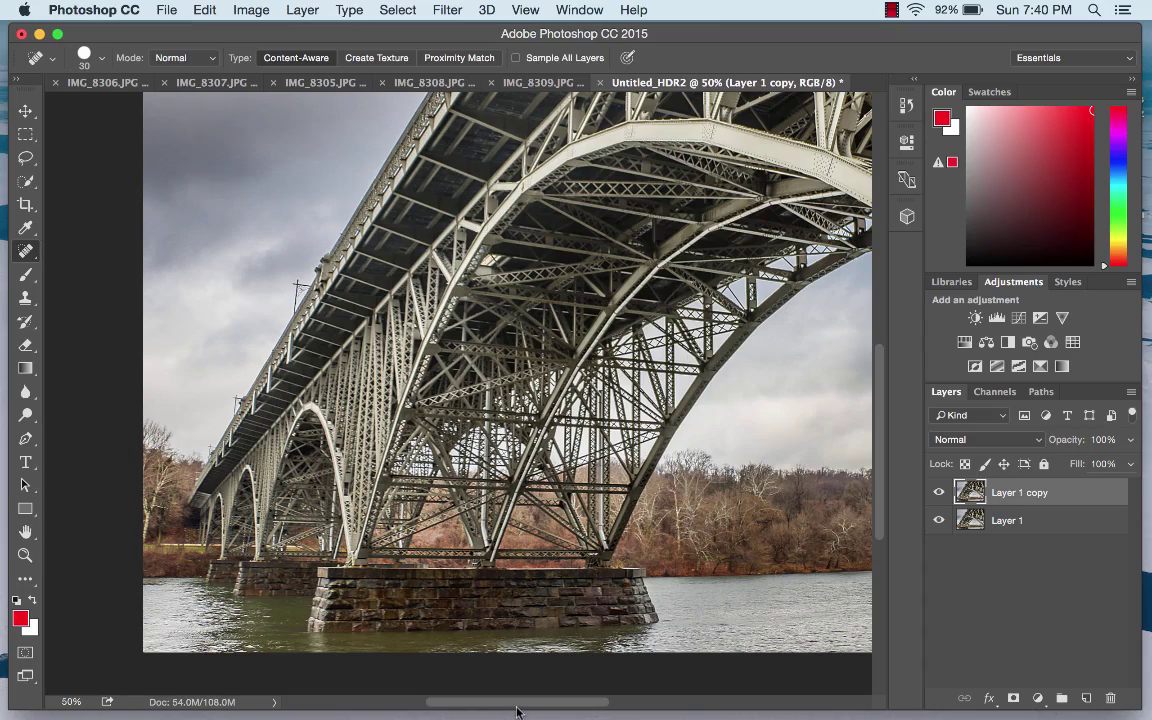
{"action": "left_click_drag", "start_coordinate": [517, 704], "coordinate": [645, 705]}
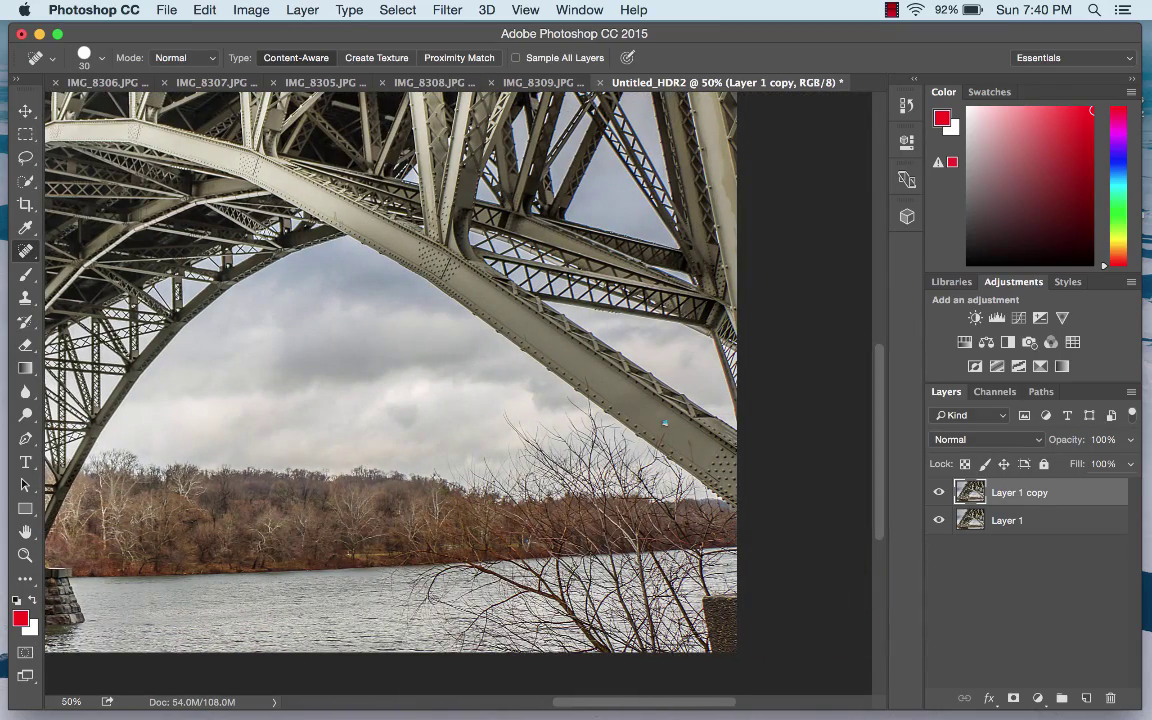
{"action": "key", "text": "super+equal"}
{"action": "key", "text": "super+equal"}
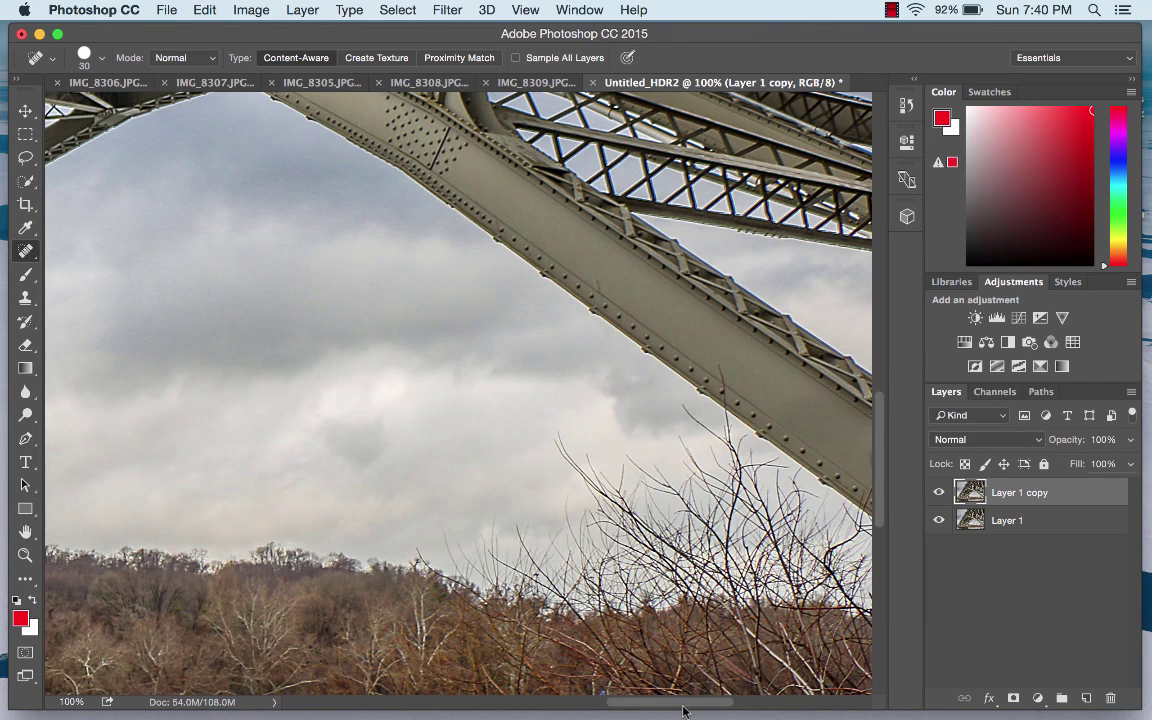
{"action": "left_click_drag", "start_coordinate": [683, 710], "coordinate": [728, 712]}
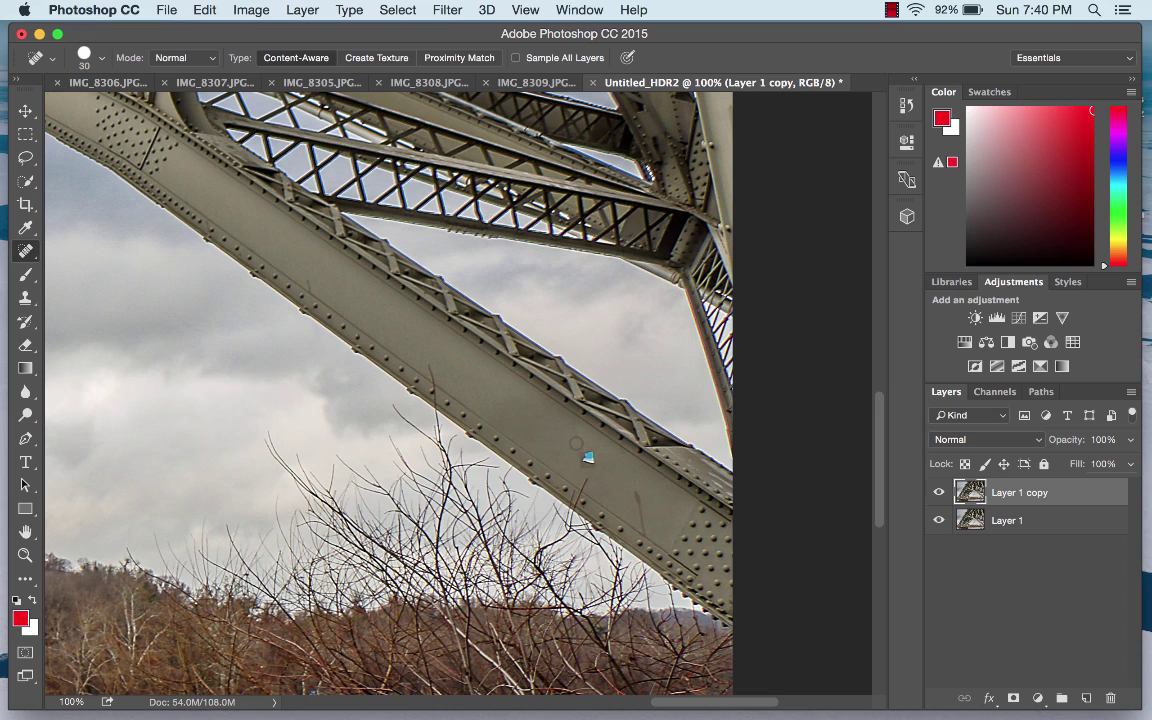
{"action": "left_click", "coordinate": [587, 453]}
Compare the image with and without the sharpened and retouched Layer 1 copy, leaving the layer visible
{"action": "left_click", "coordinate": [940, 492]}
{"action": "left_click", "coordinate": [940, 492]}
{"action": "key", "text": "super+0"}
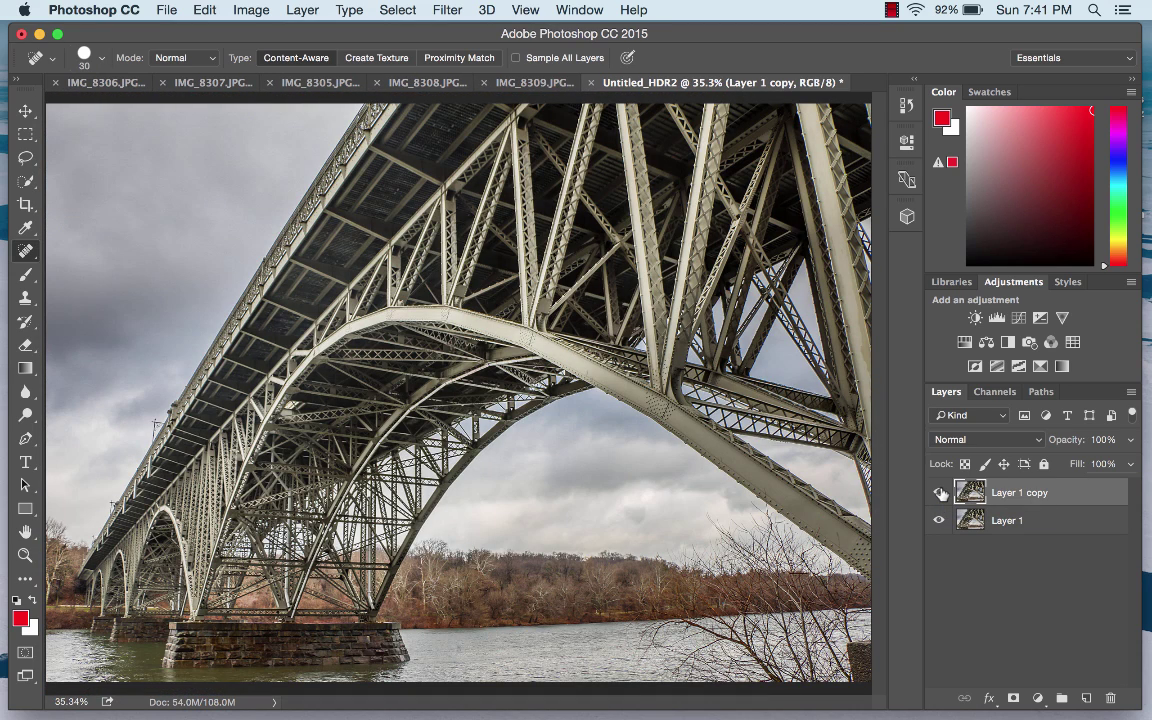
{"action": "left_click", "coordinate": [940, 492]}
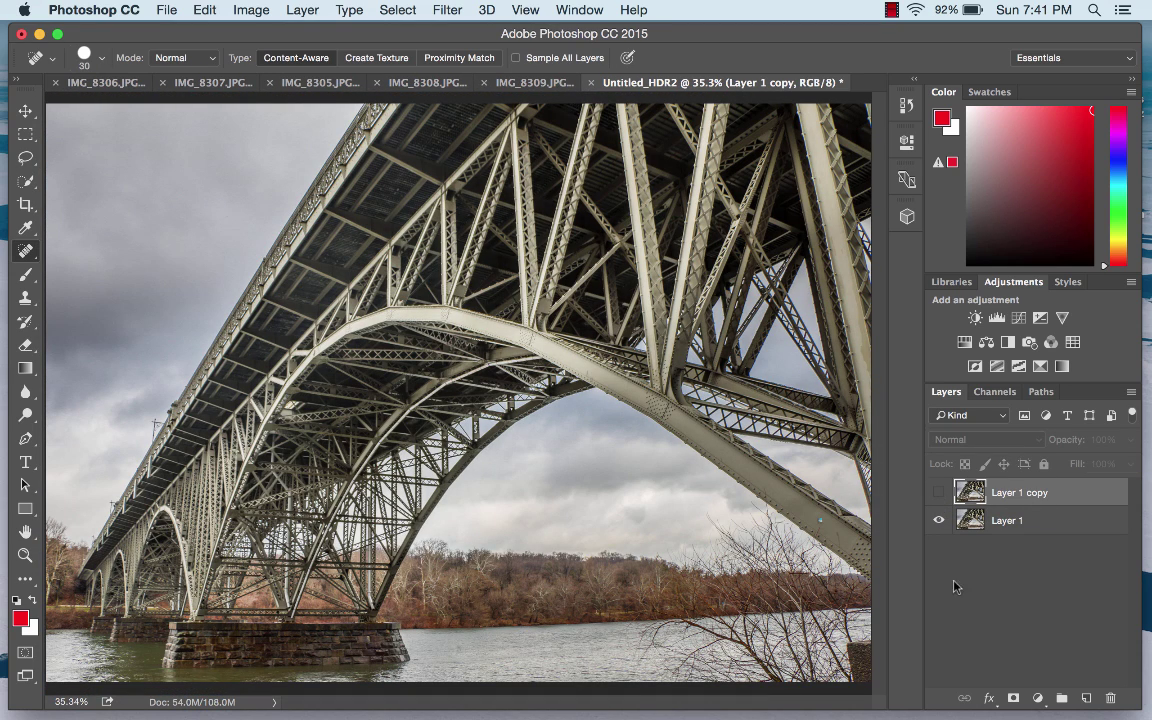
{"action": "left_click", "coordinate": [940, 492]}
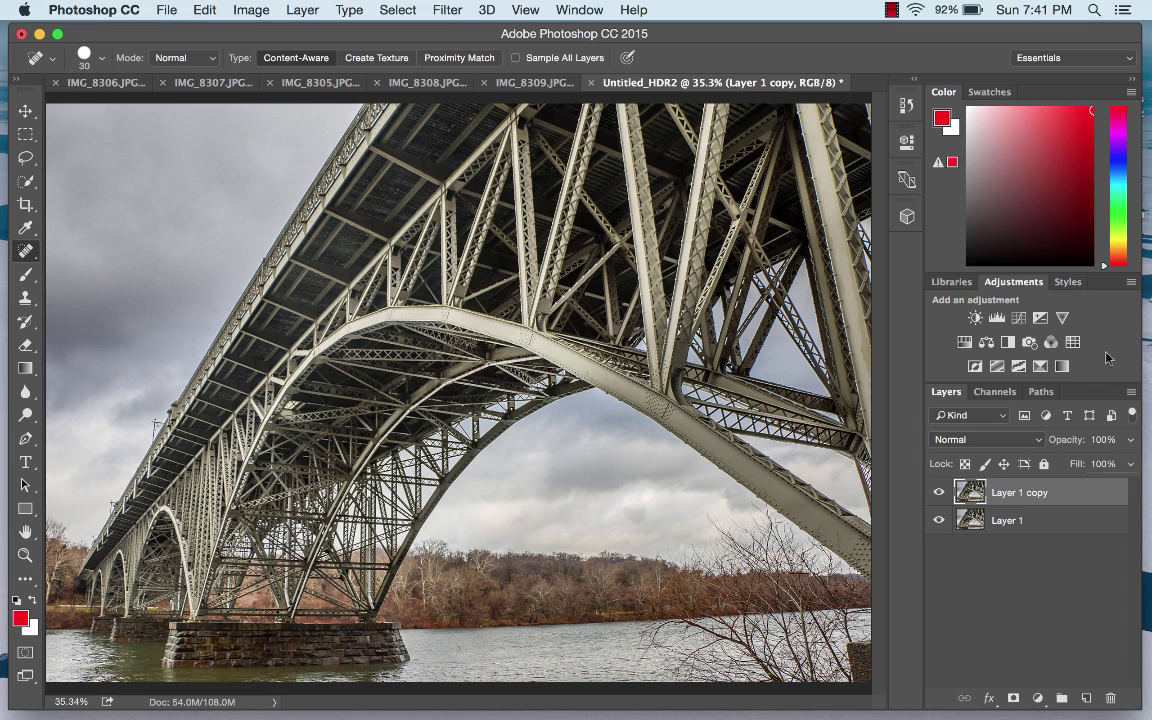
{"action": "left_click", "coordinate": [891, 11]}
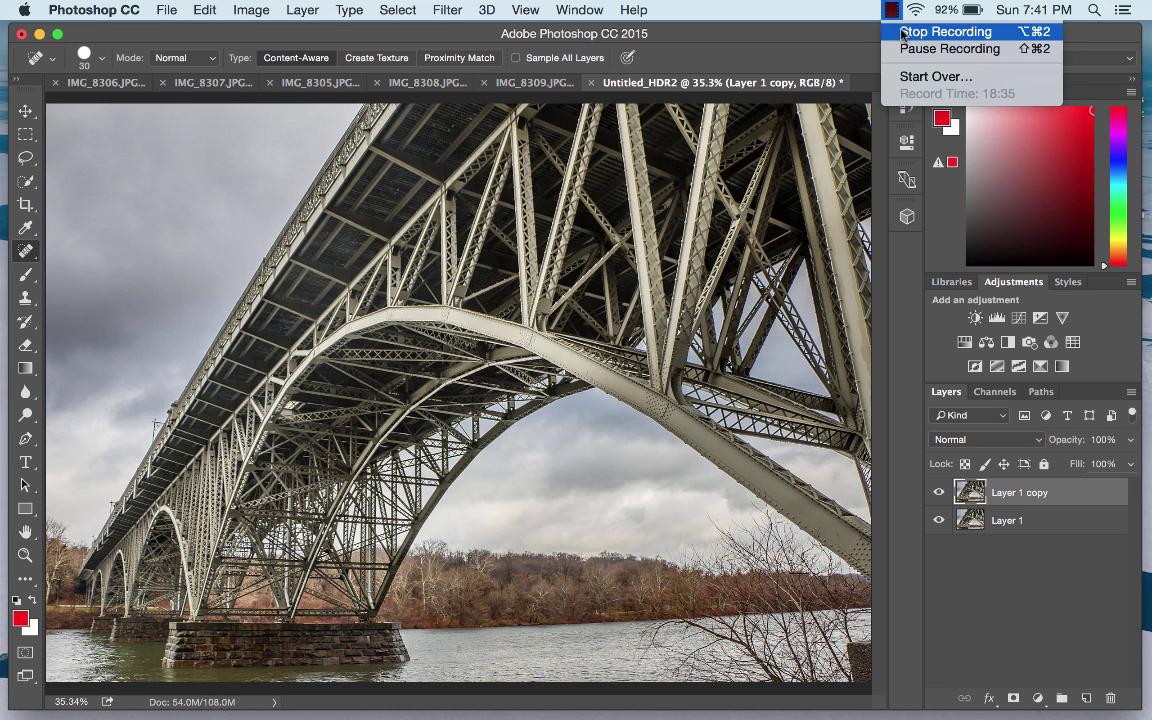